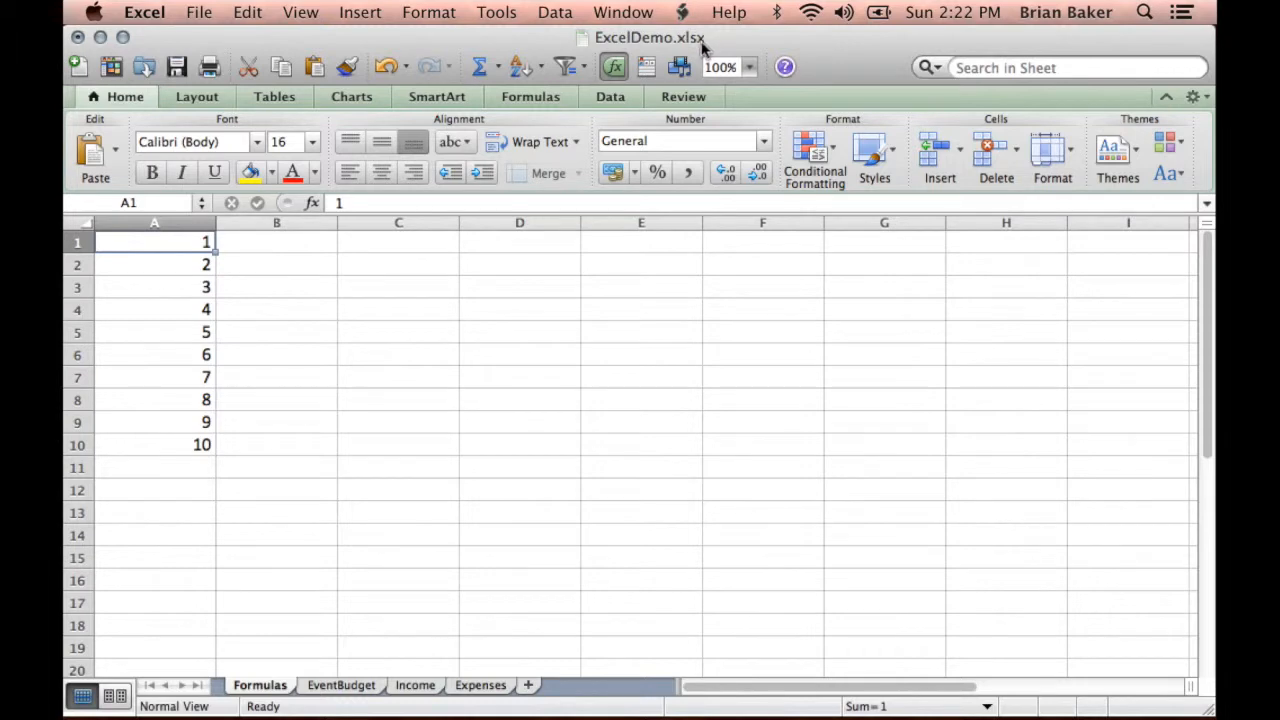
- Look through the EventBudget, Income and Expenses sheets and return to the Formulas sheet
left_click(362, 690)
left_click(410, 688)
left_click(478, 686)
left_click(414, 686)
left_click(352, 689)
left_click(262, 687)
- Select various empty cells across the Formulas sheet, including C5, C4 and F12, and examine their cell references
left_click(400, 417)
left_click(543, 403)
left_click(663, 386)
left_click(643, 333)
left_click(446, 331)
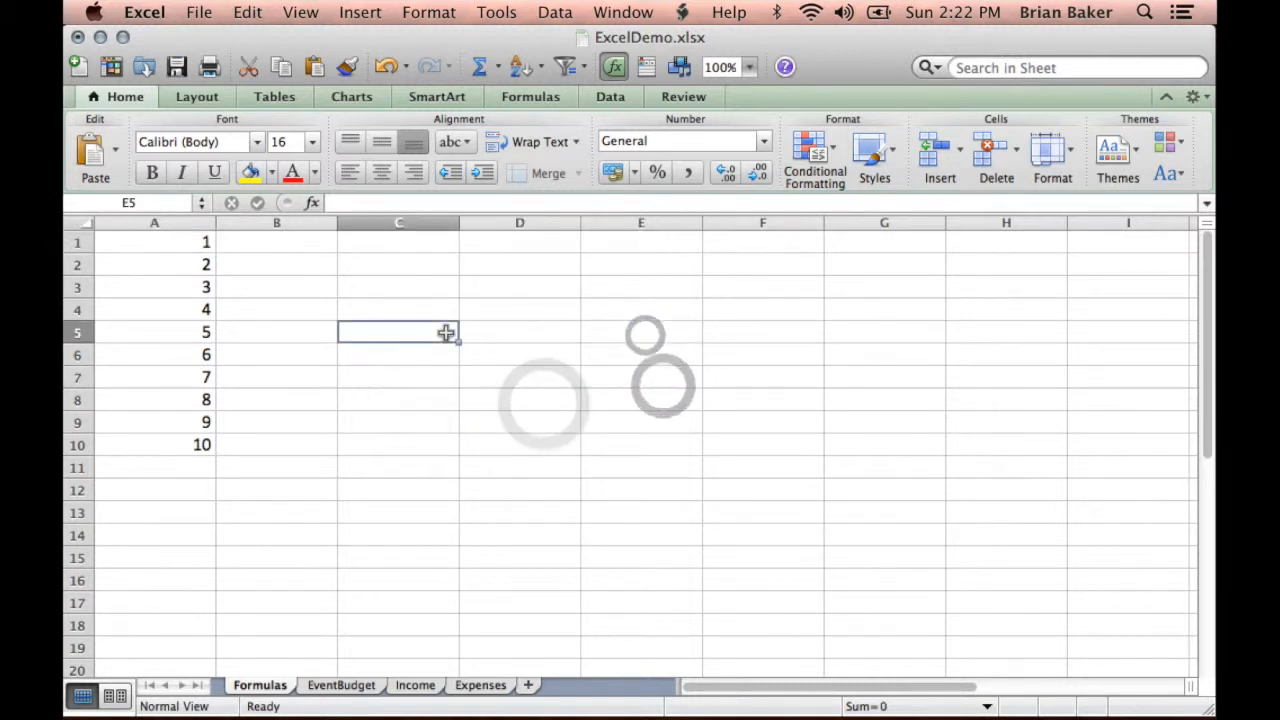
left_click(476, 386)
left_click(630, 400)
left_click(736, 418)
left_click(791, 354)
left_click(584, 305)
left_click(398, 303)
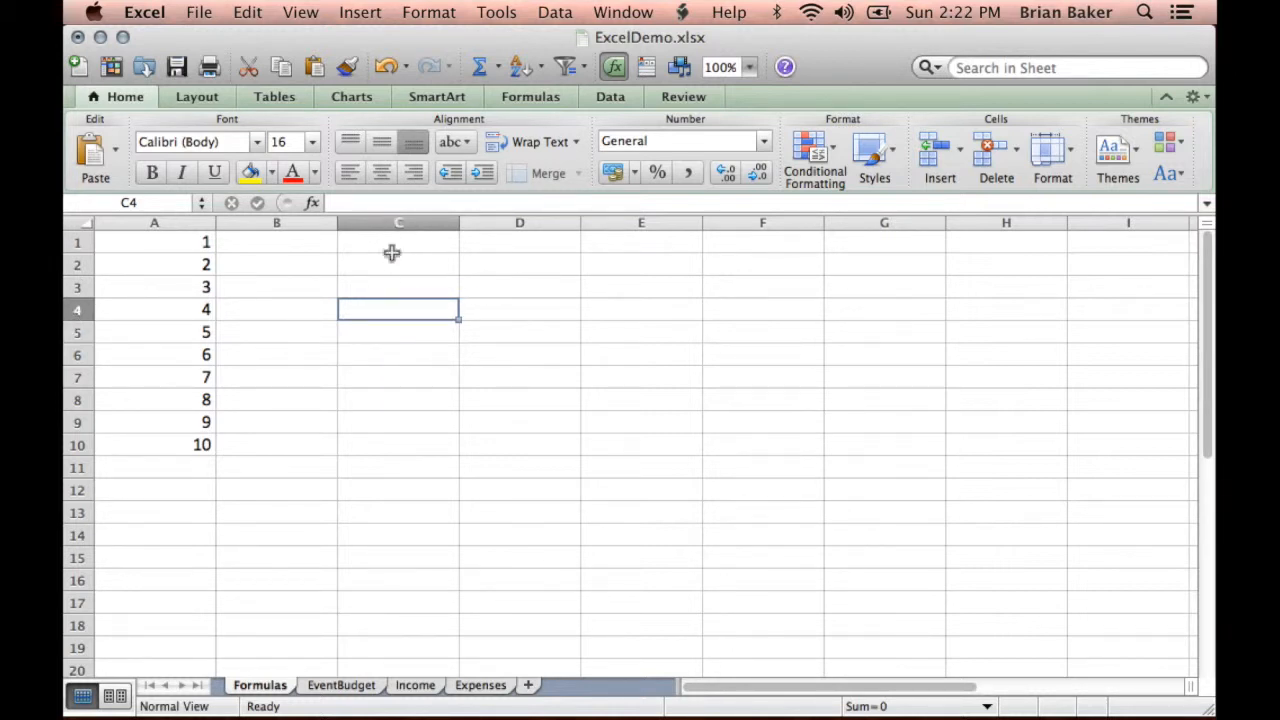
left_click(106, 204)
left_click(774, 491)
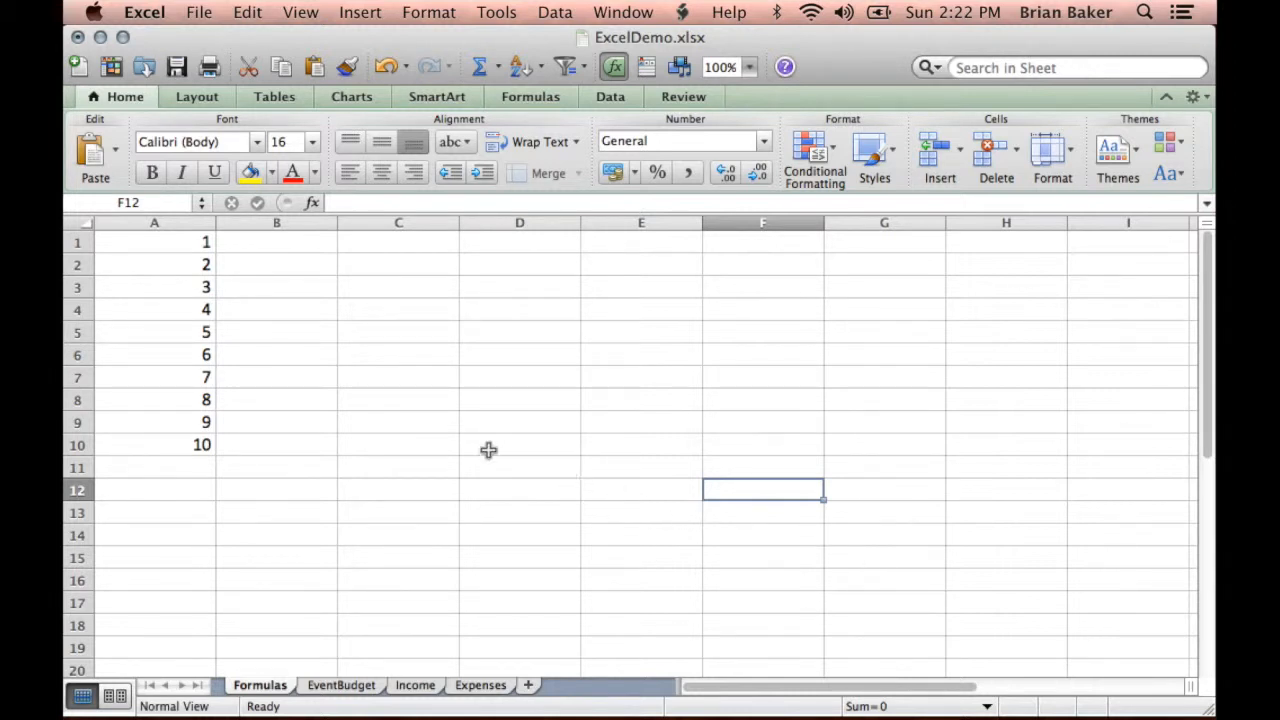
- Examine the cell reference and contents of cells A1, A2 and A3
left_click(145, 245)
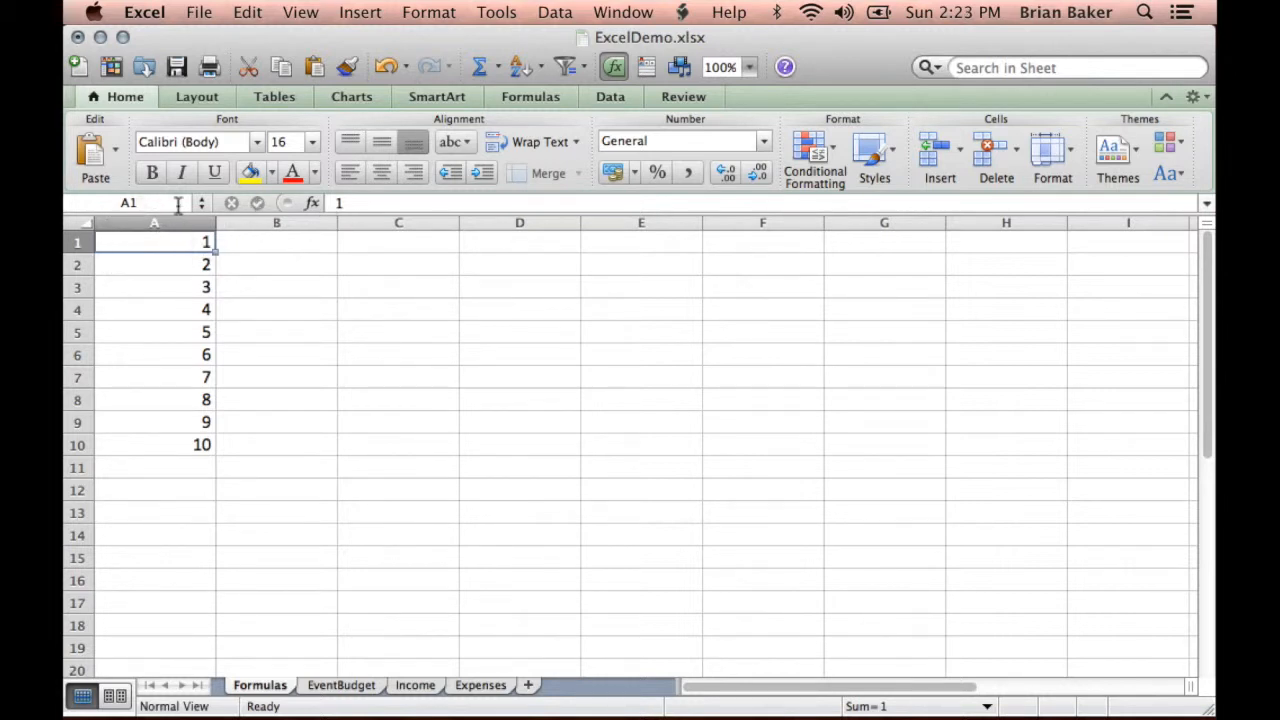
left_click(163, 205)
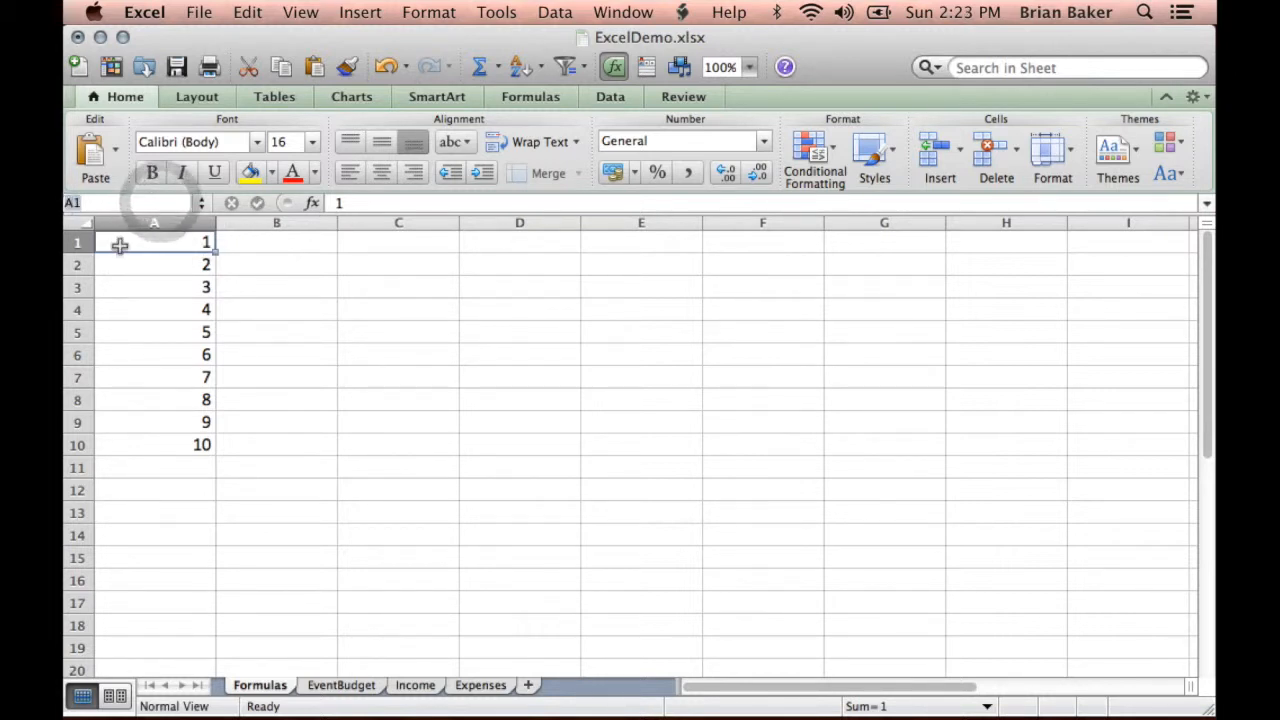
left_click(344, 205)
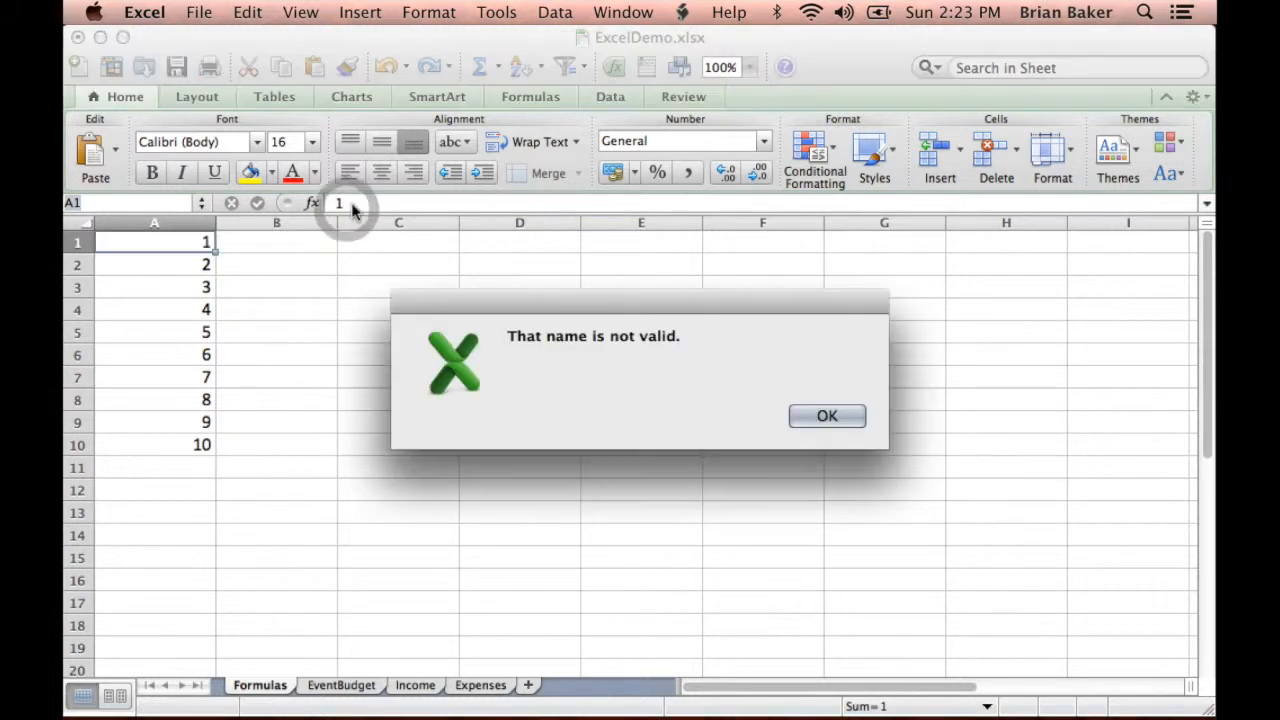
left_click(846, 418)
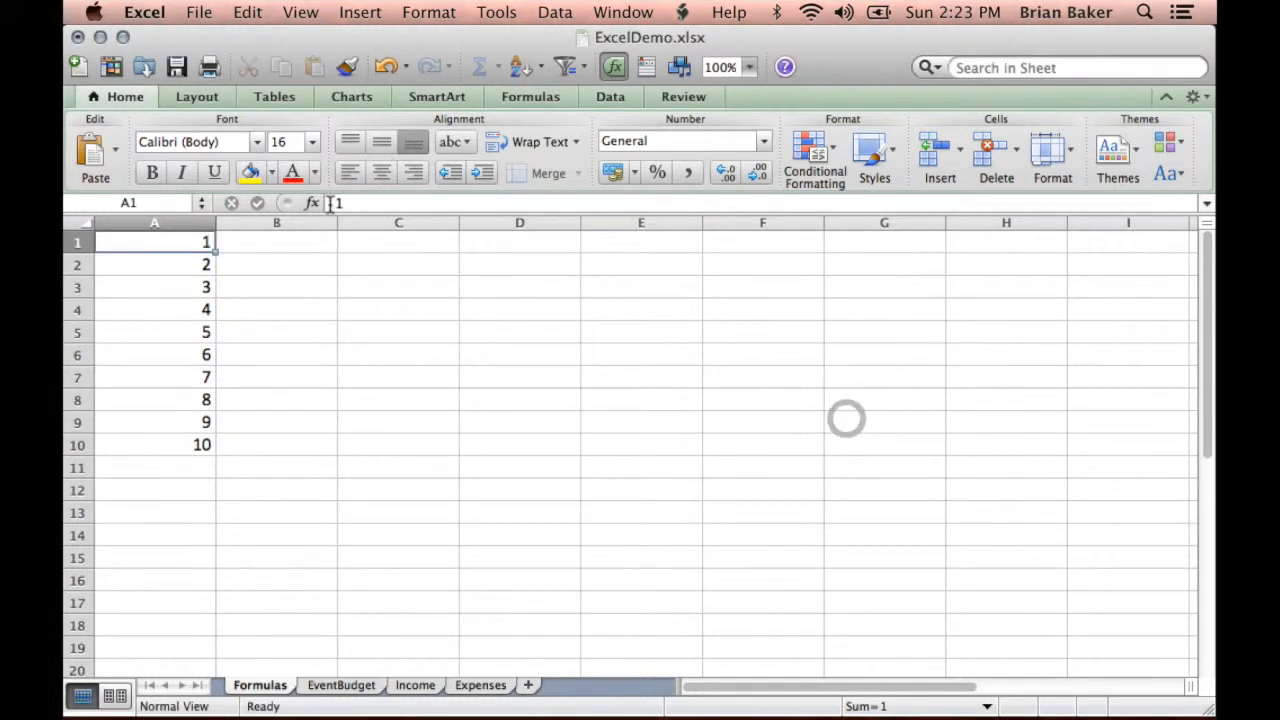
left_click(345, 203)
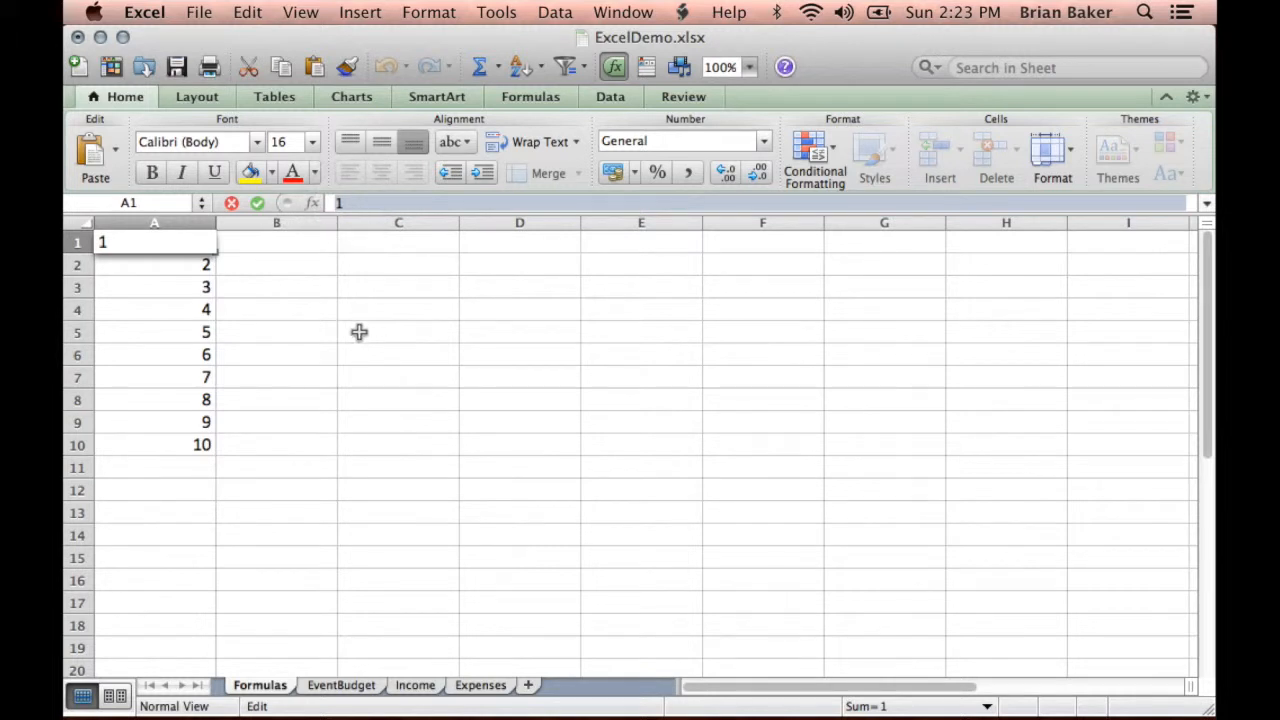
left_click(184, 265)
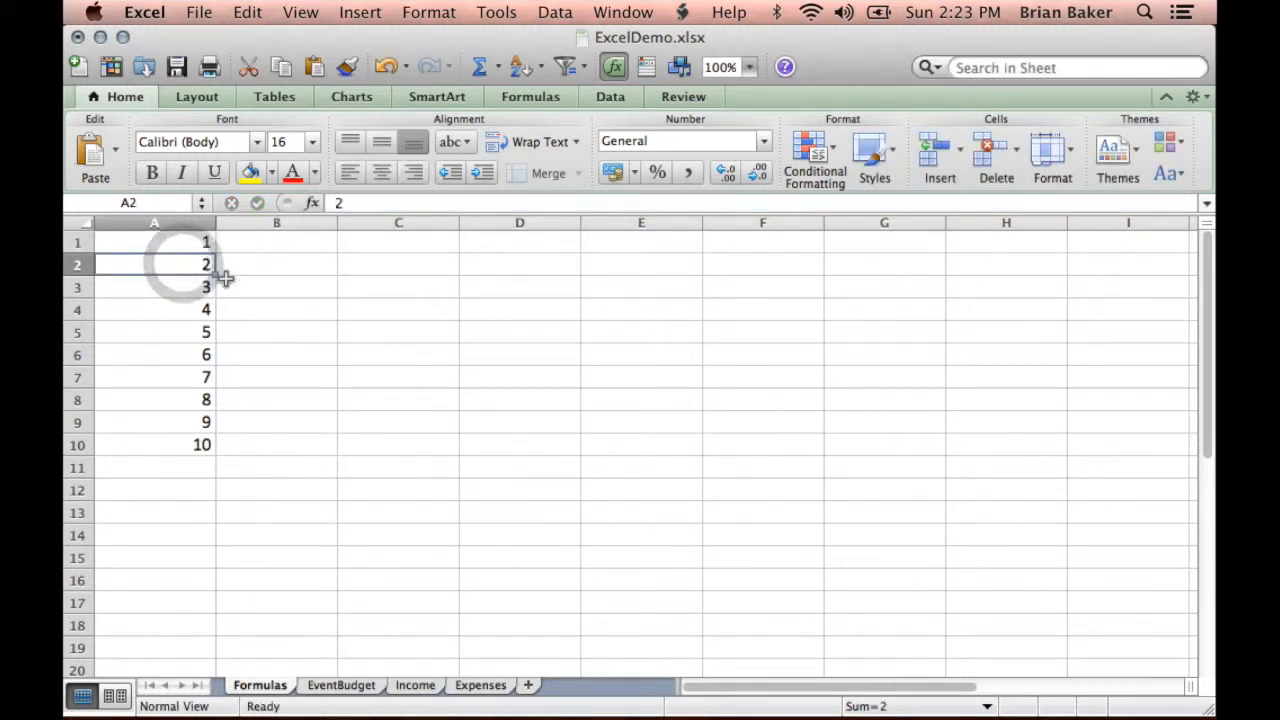
left_click(191, 287)
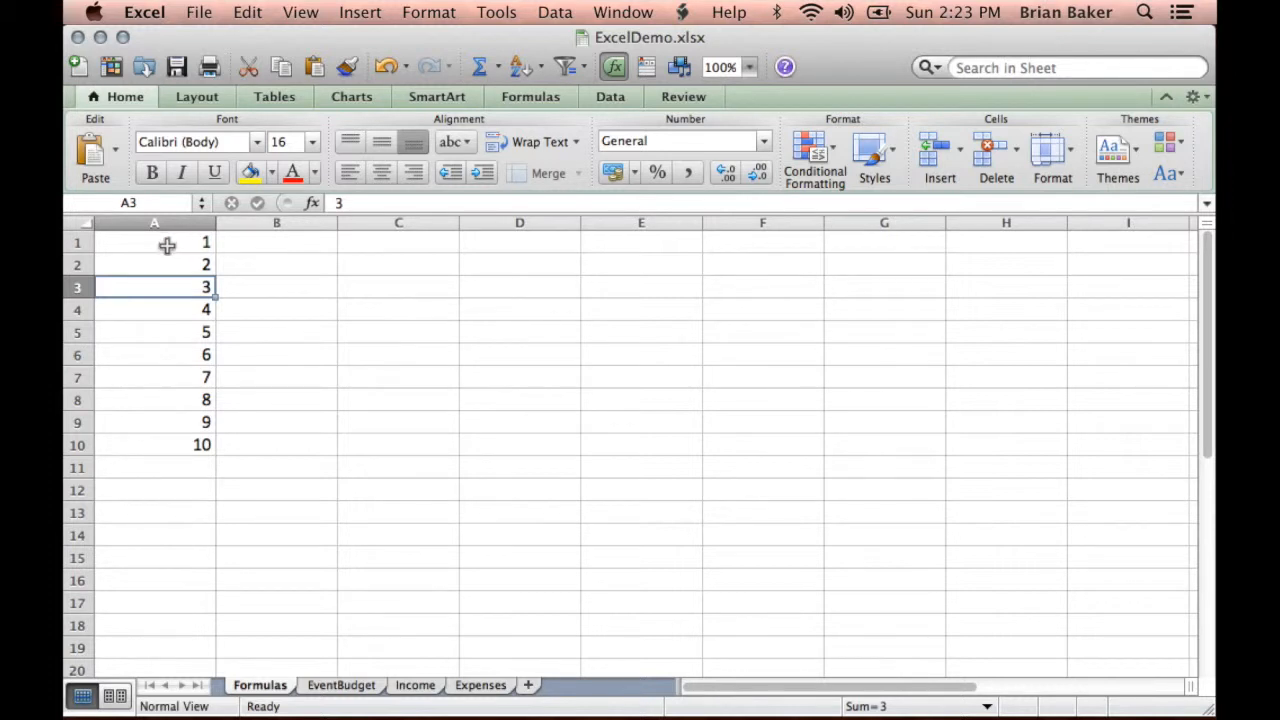
- Select the ten numbers in column A by entering the range reference A1:A10
left_click_drag(167, 245, 146, 446)
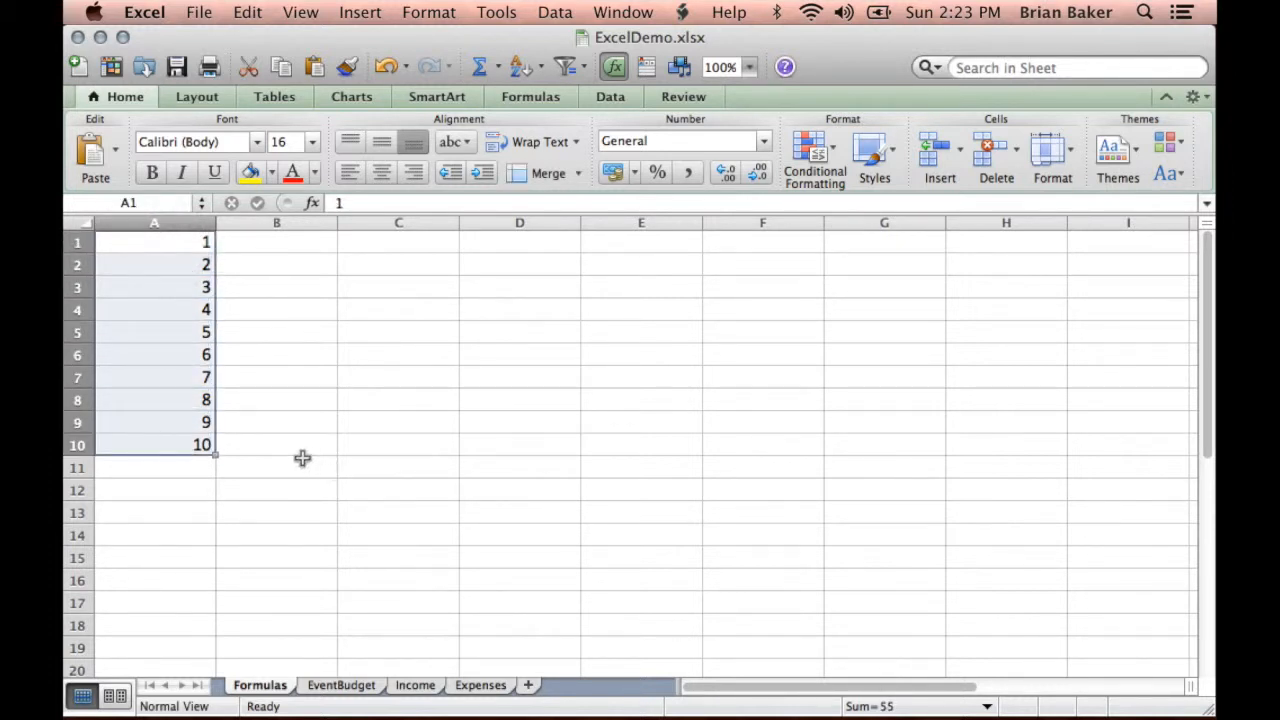
left_click(156, 205)
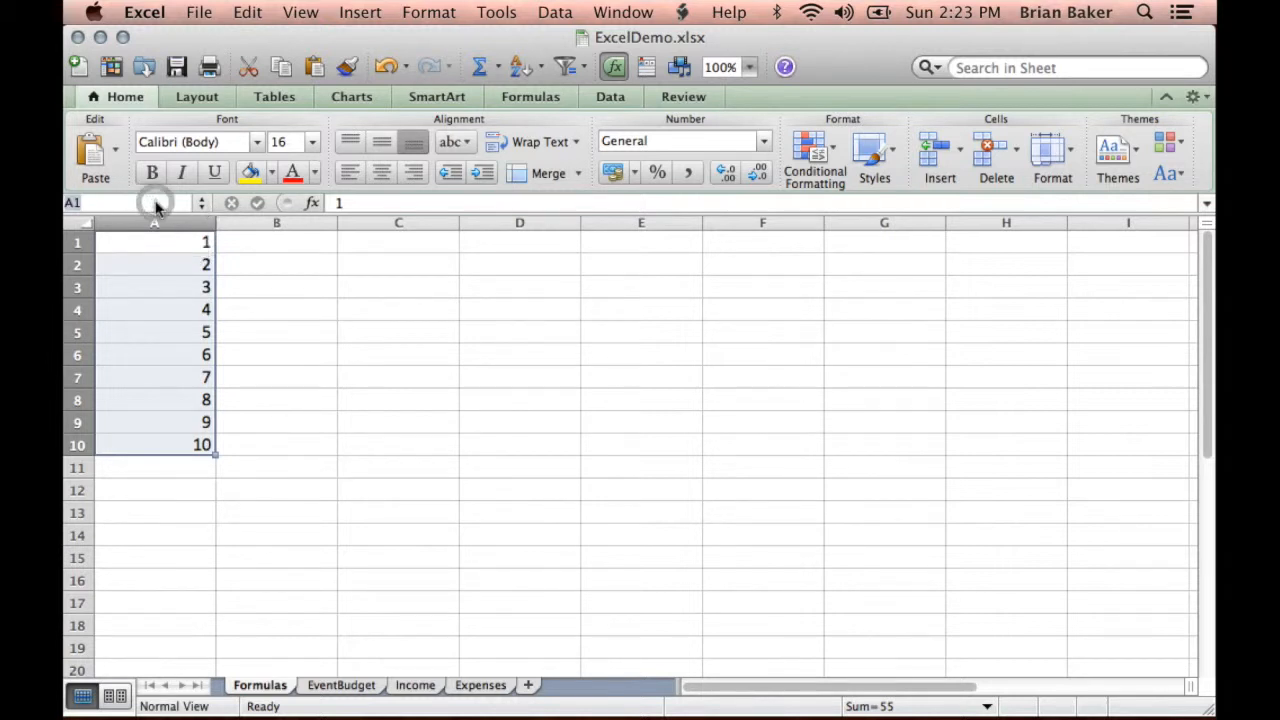
key("Right")
type(":A10")
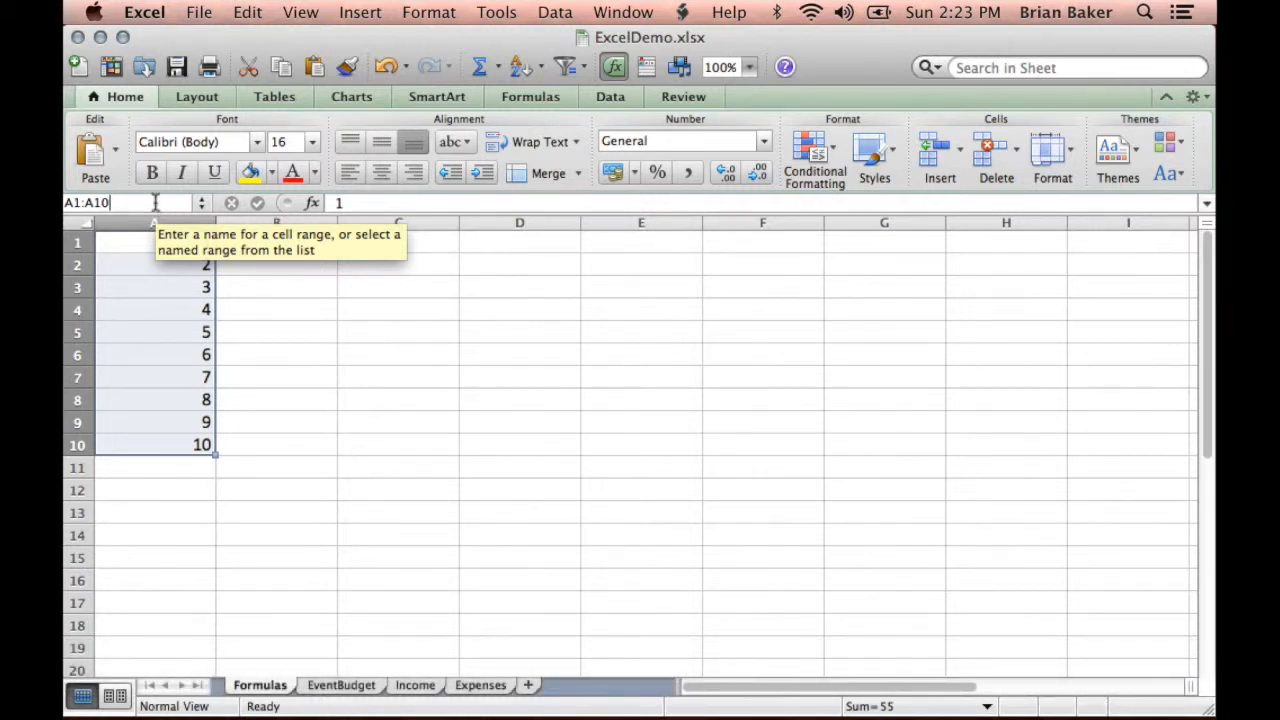
key("Return")
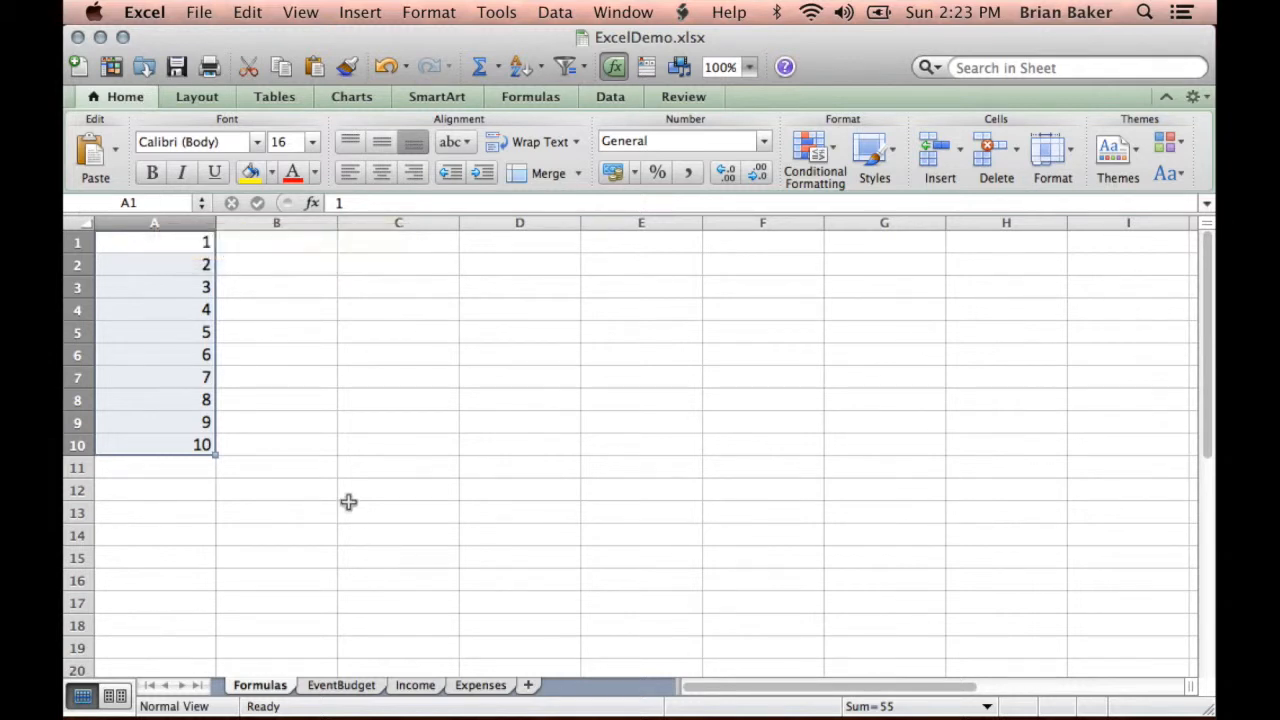
- Select the vertical range in column C by entering the reference C6:C12
left_click(146, 205)
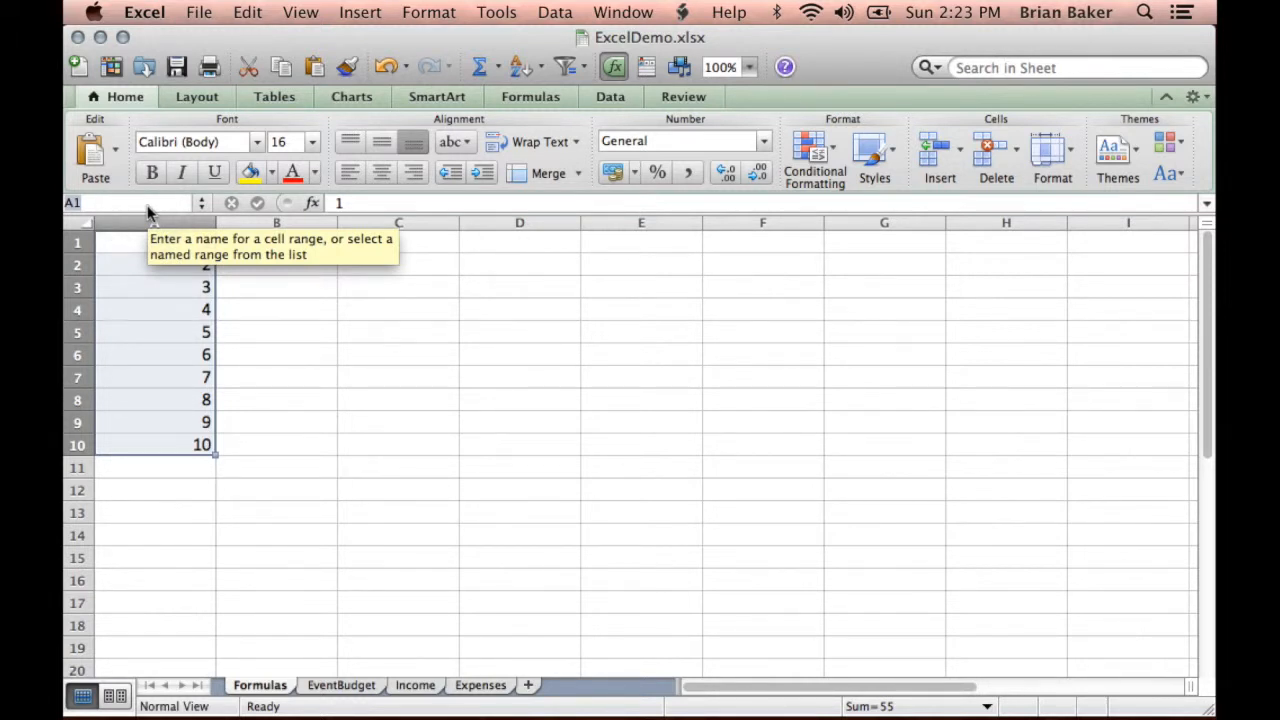
type("C6")
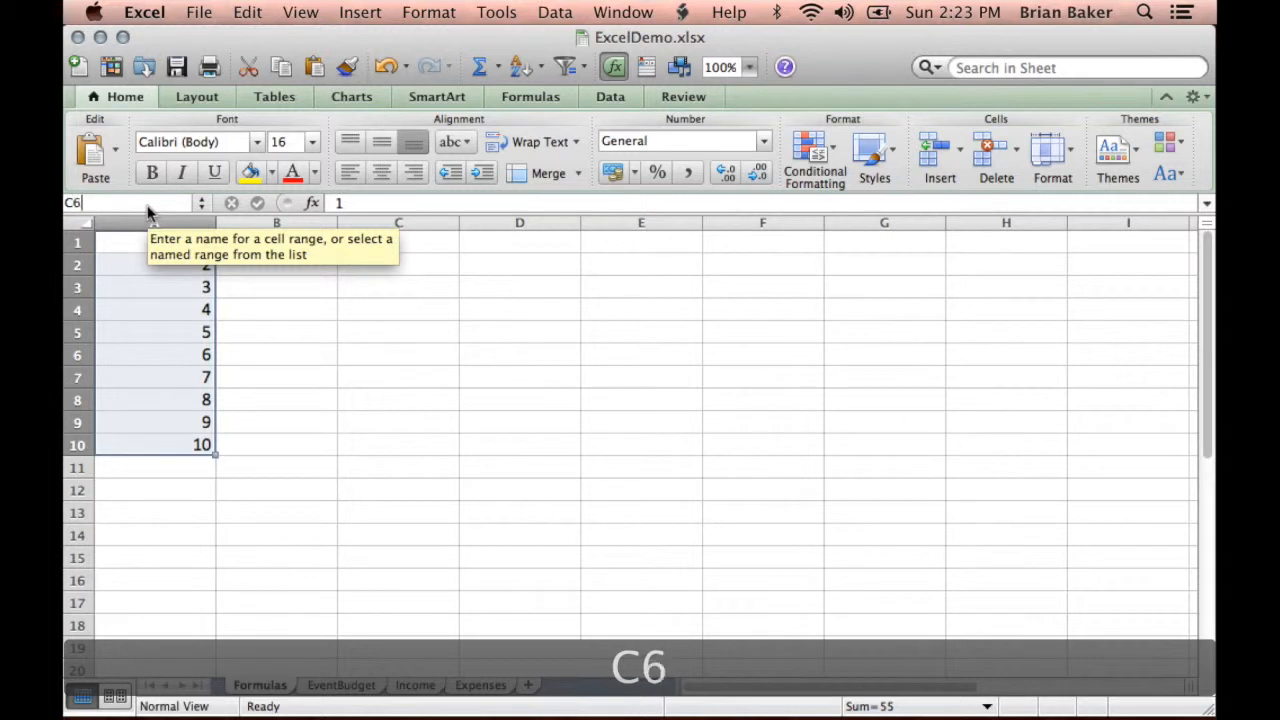
type(":")
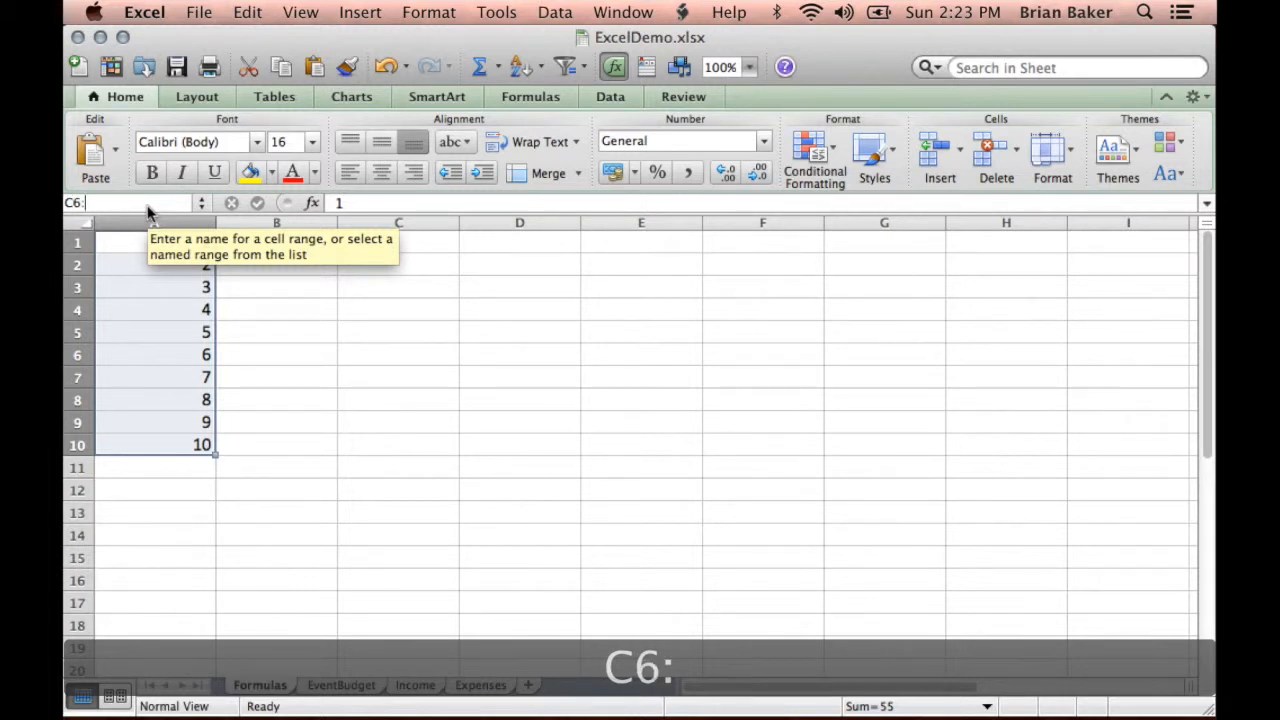
type("C")
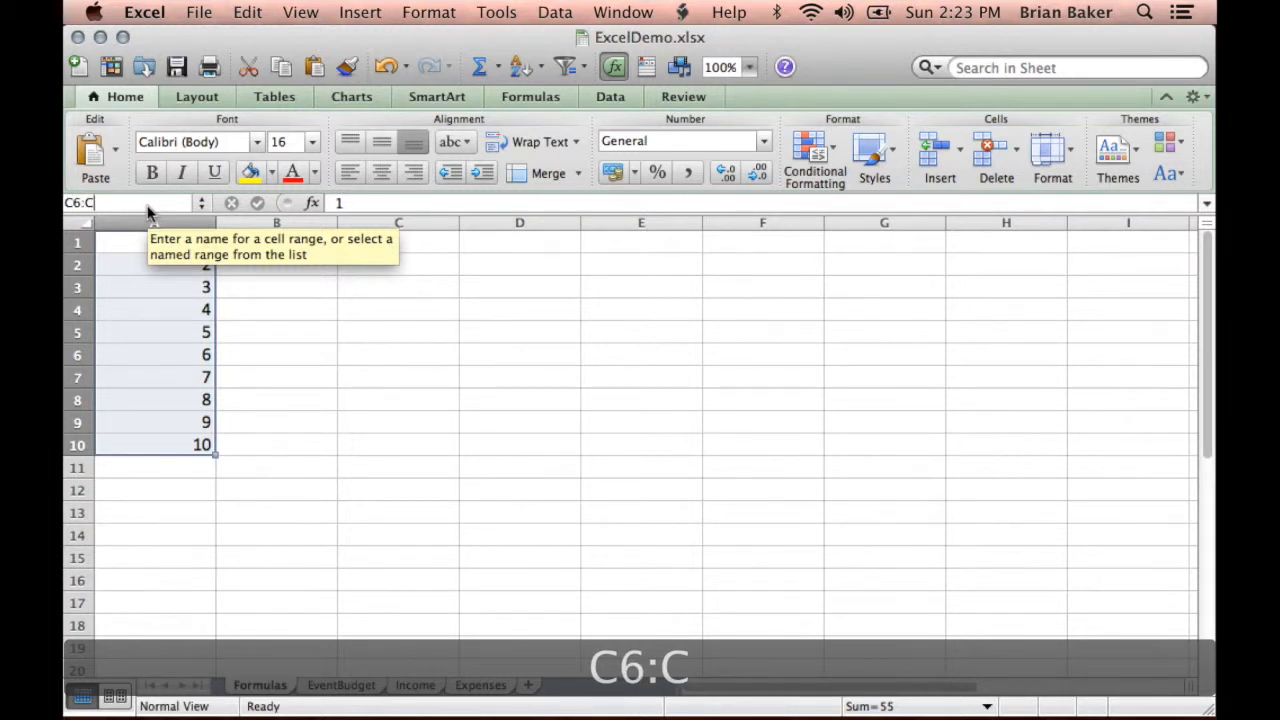
type("12")
key("Return")
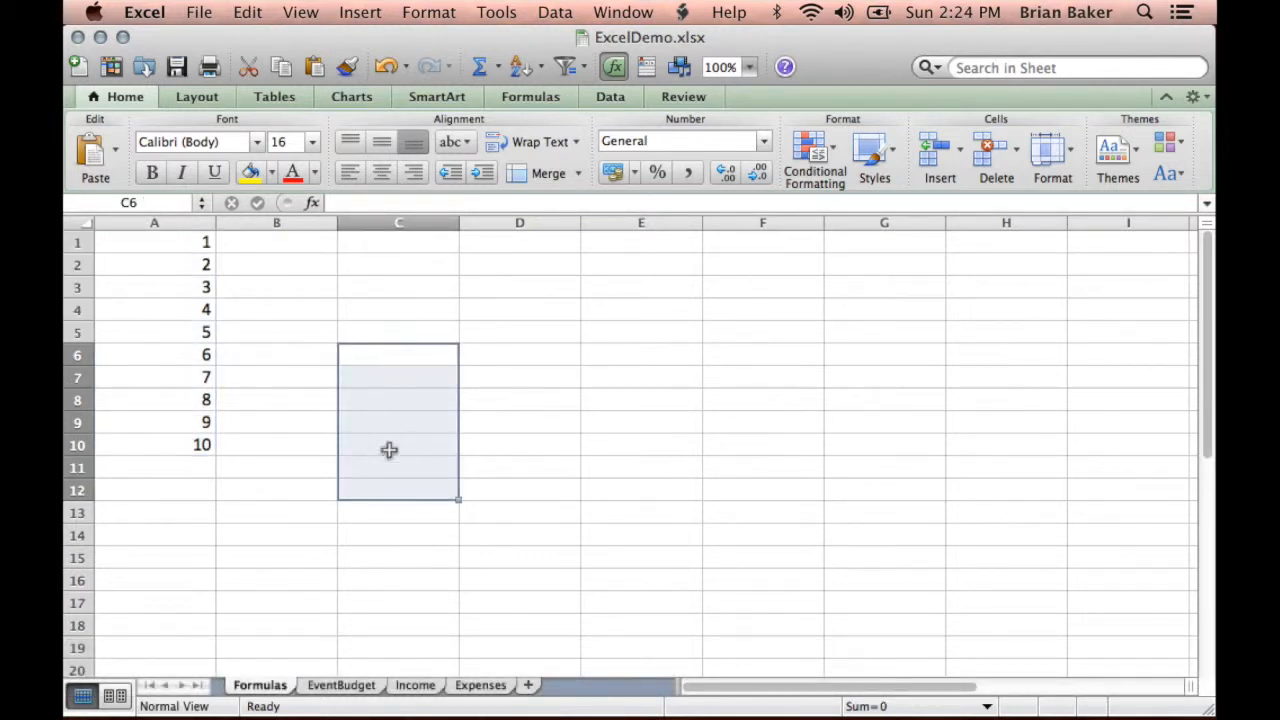
- Select the horizontal range in row 6 by entering the reference c6:f6
left_click(158, 205)
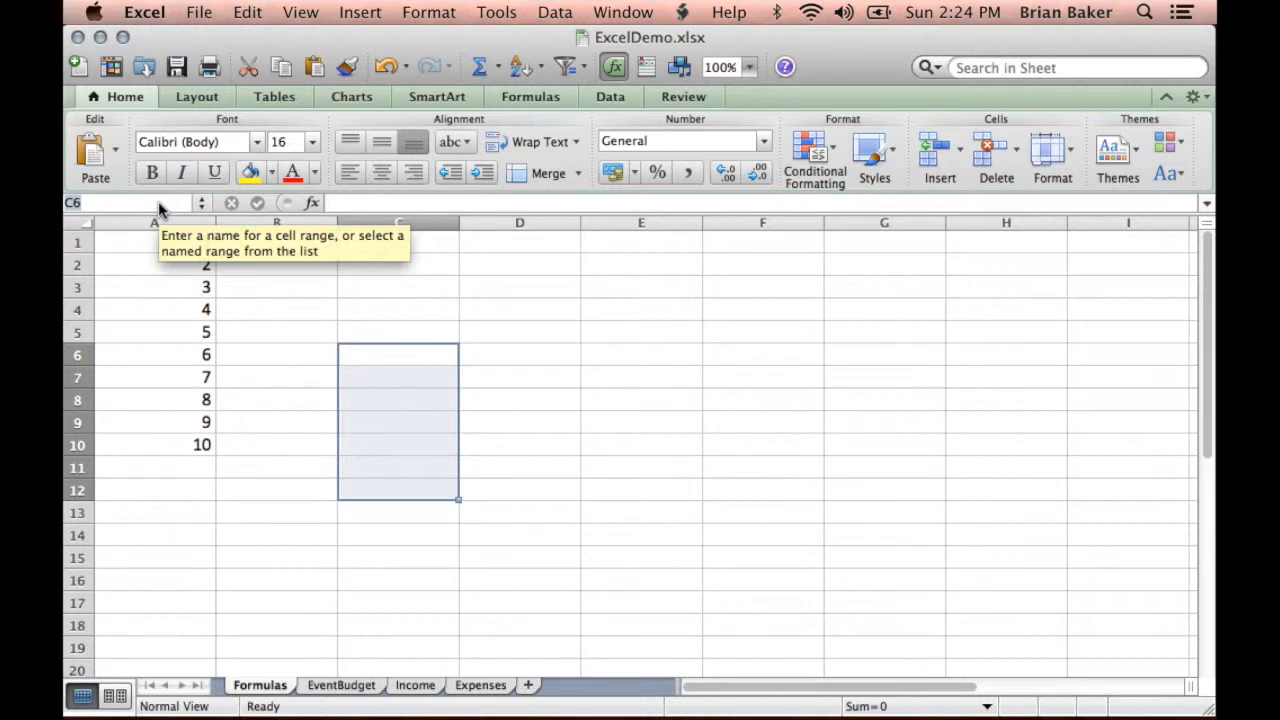
type("c6")
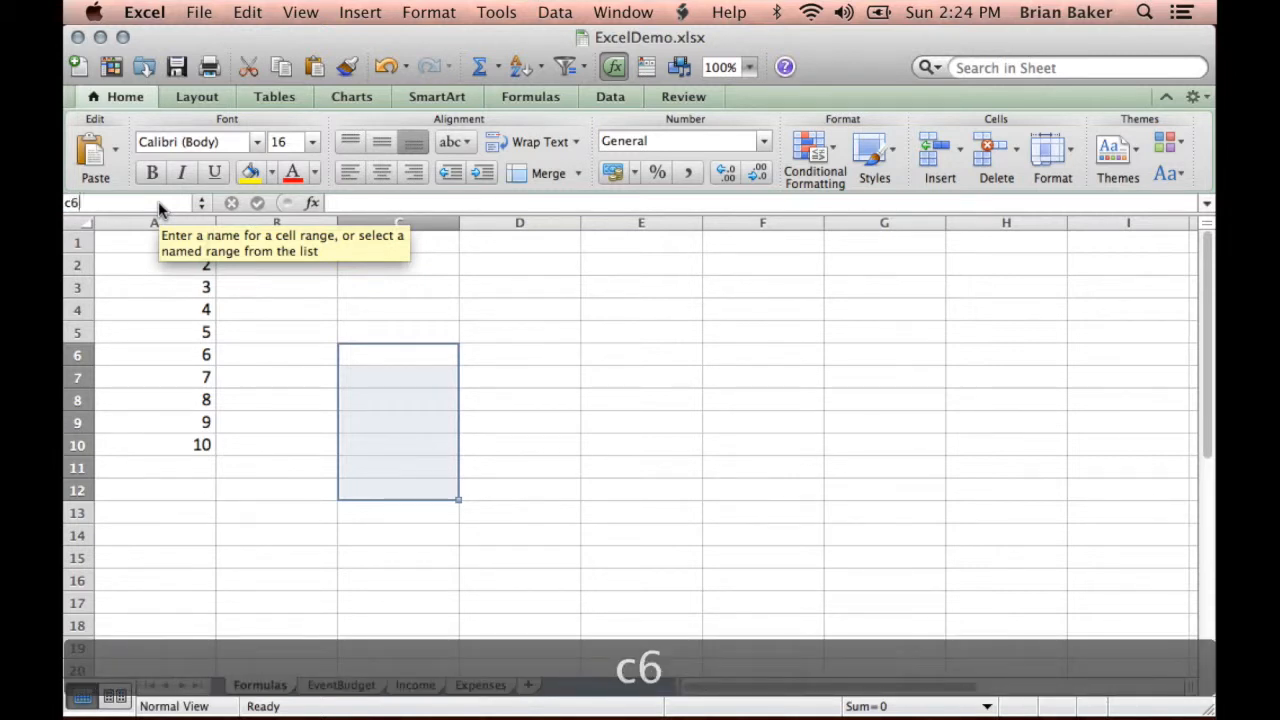
type(":f6")
key("Return")
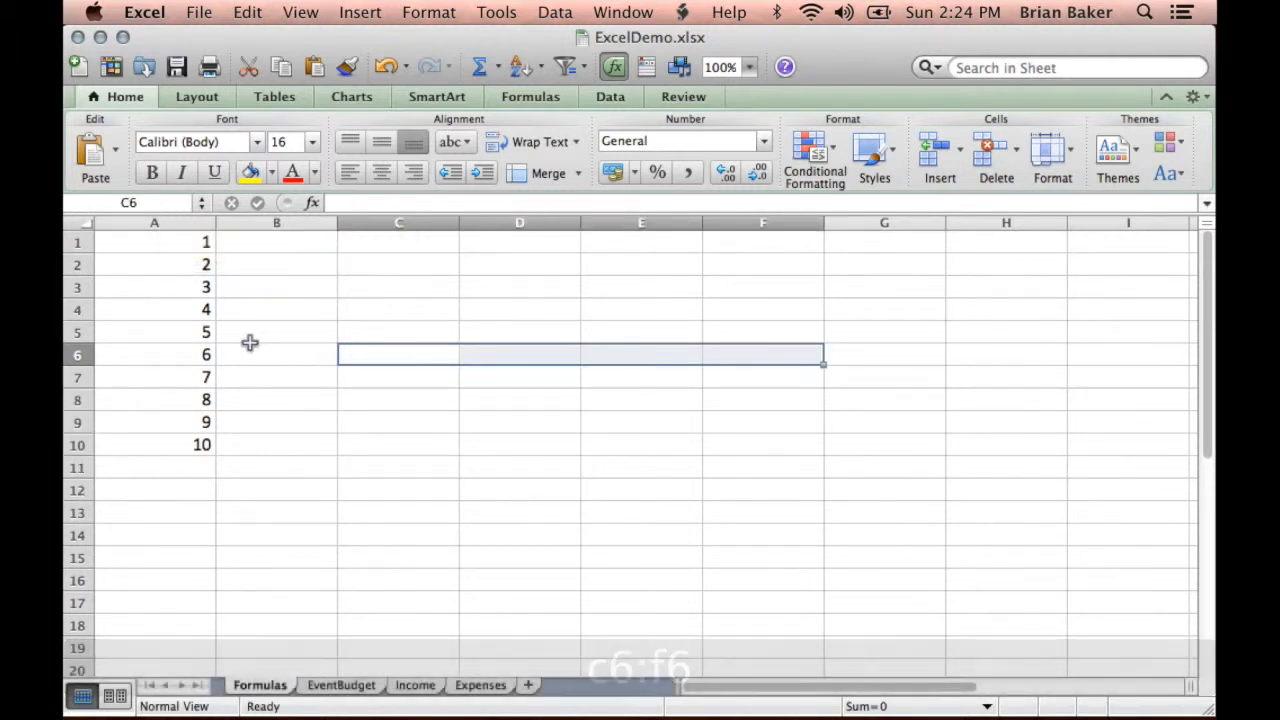
- Select the rectangular block spanning several rows and columns by entering the reference c6:g16
left_click(167, 201)
type("c6:")
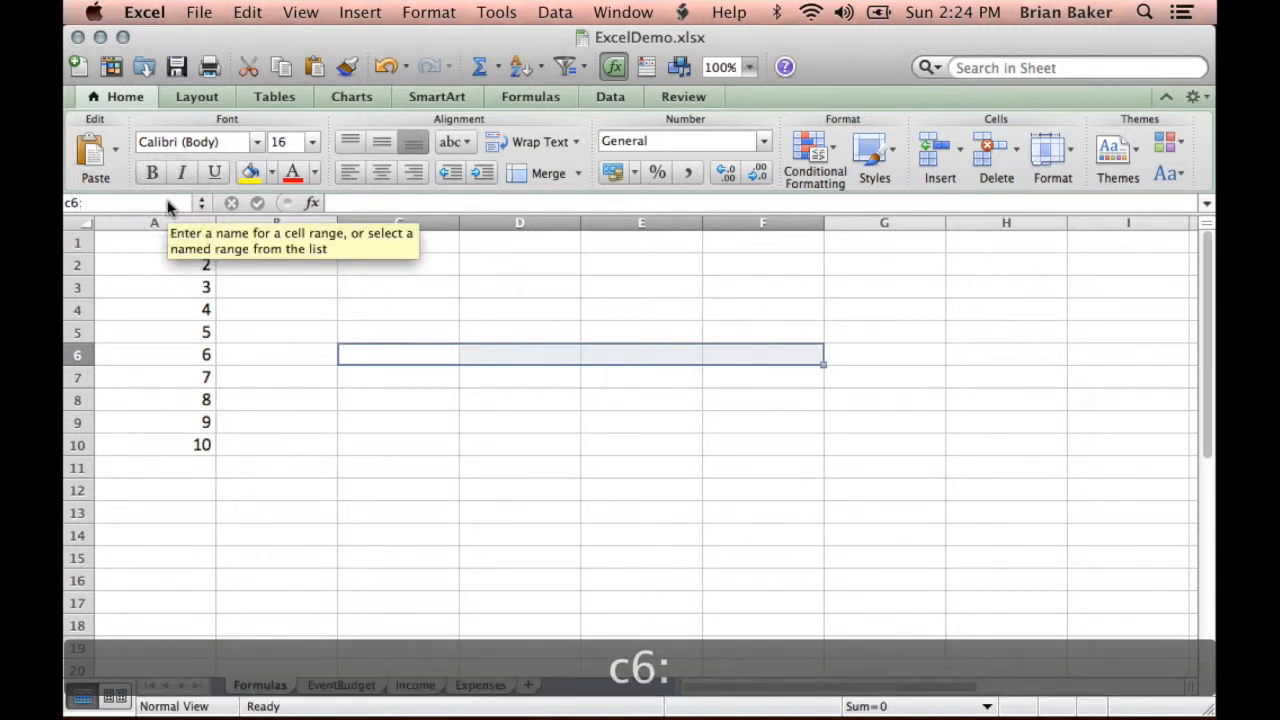
type("g")
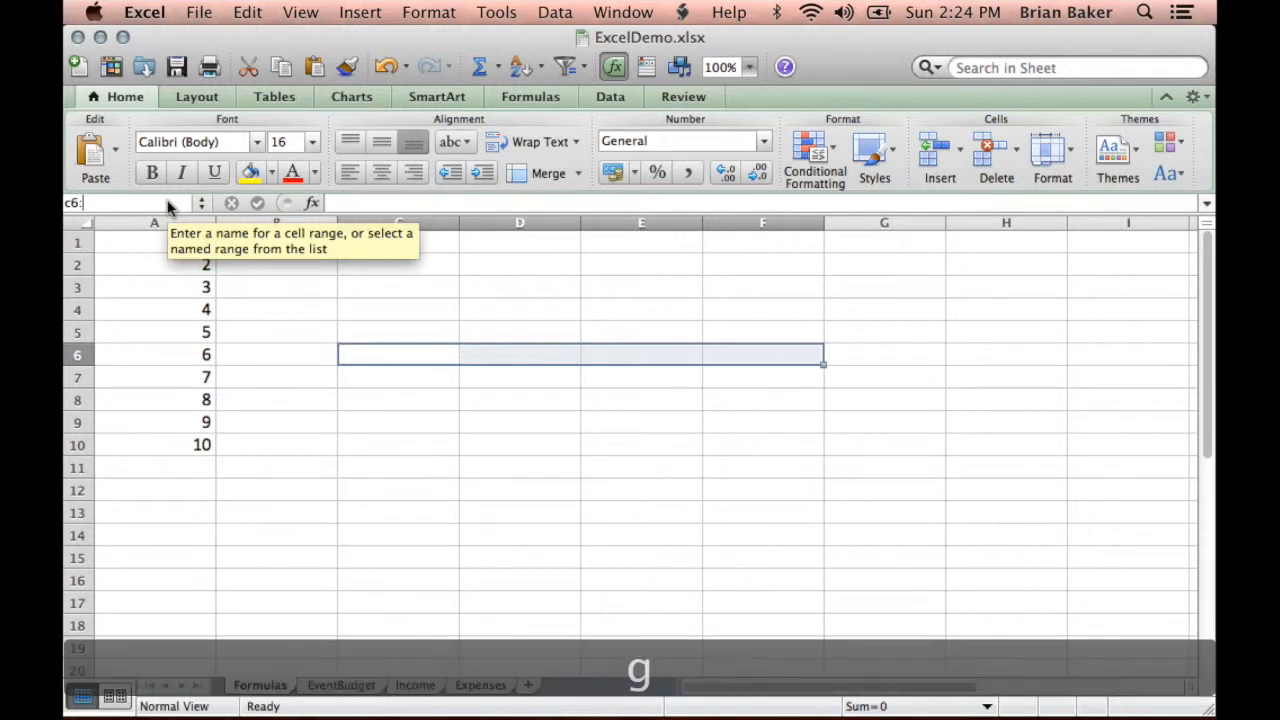
type("16")
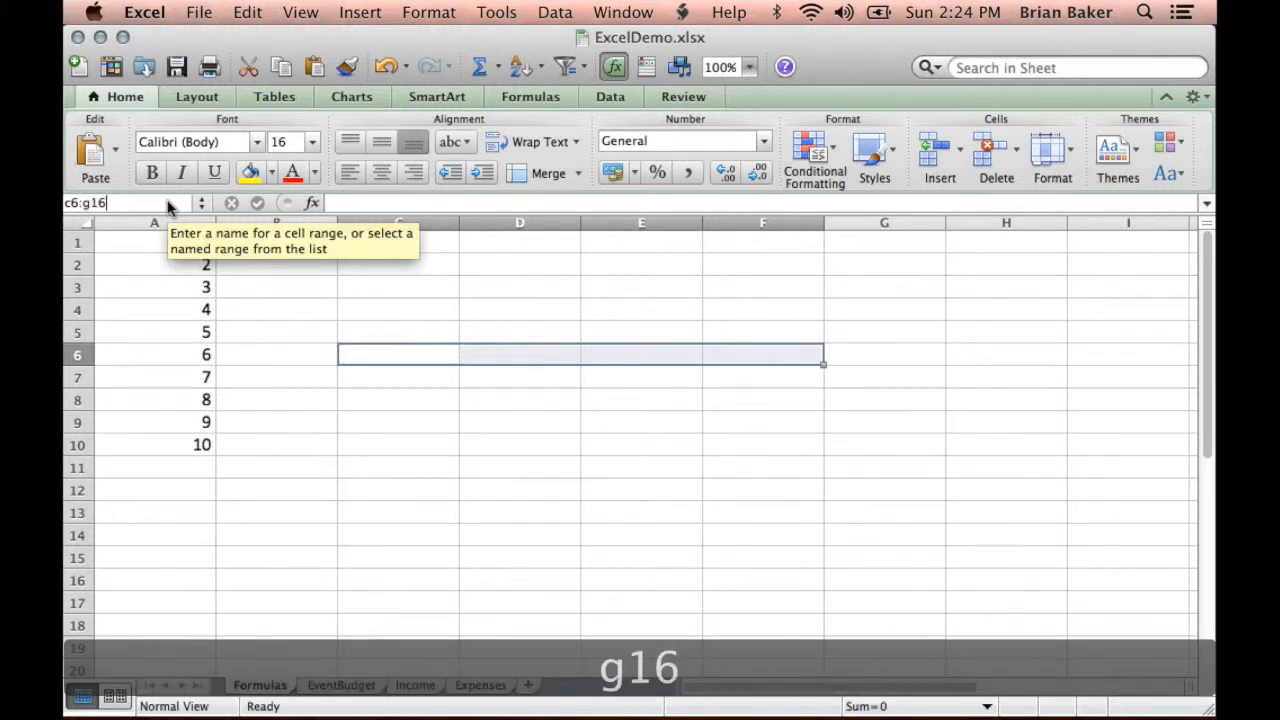
key("Return")
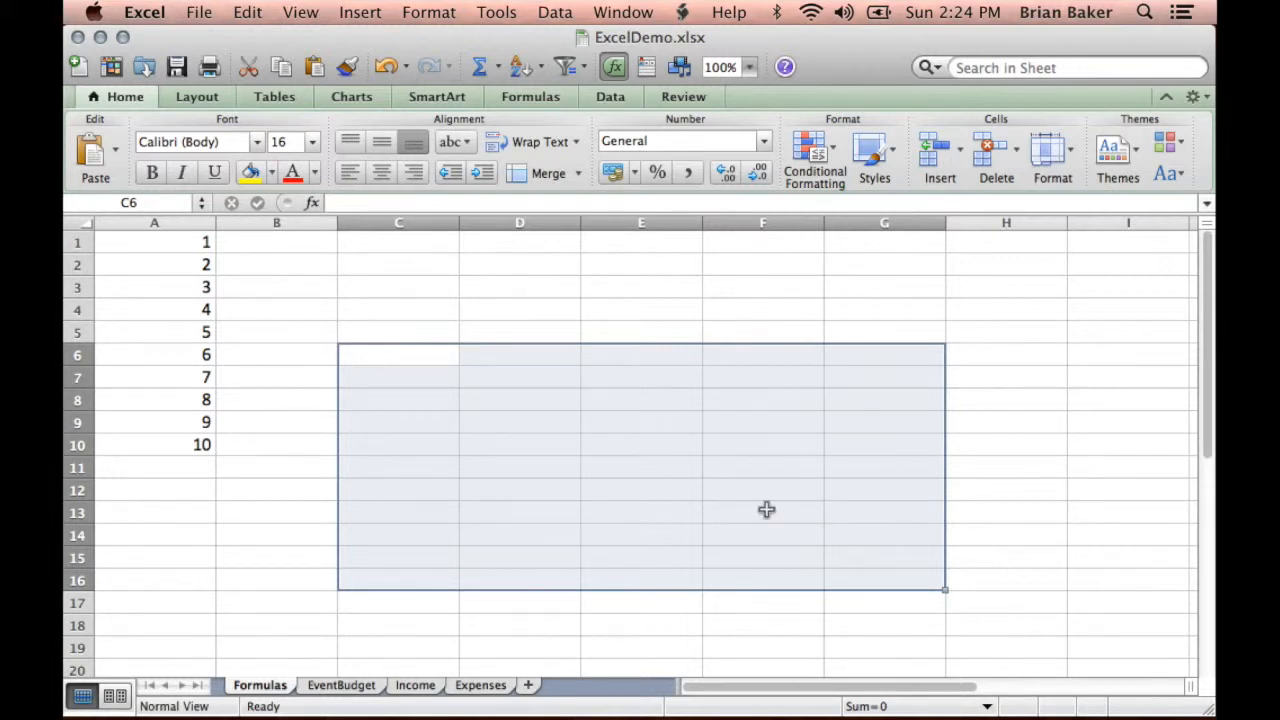
- Set the value in cell A1 to 12 and check cells A1 and A2
left_click(177, 246)
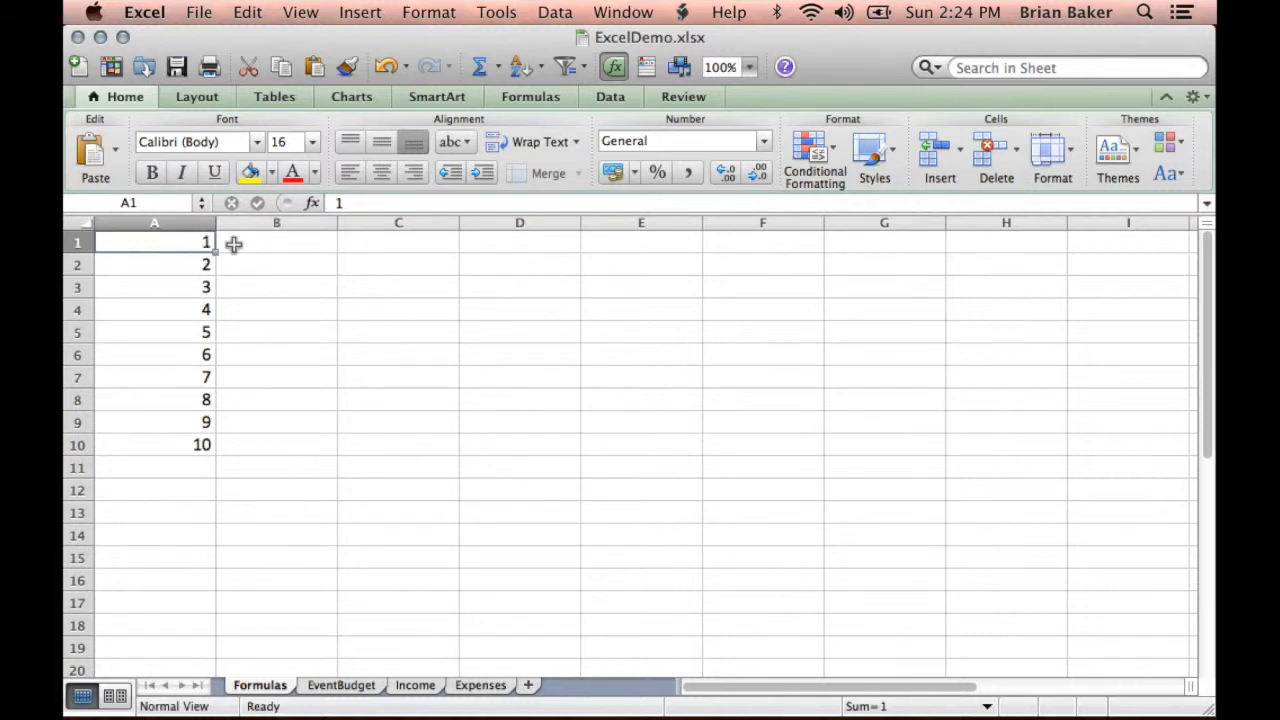
double_click(197, 242)
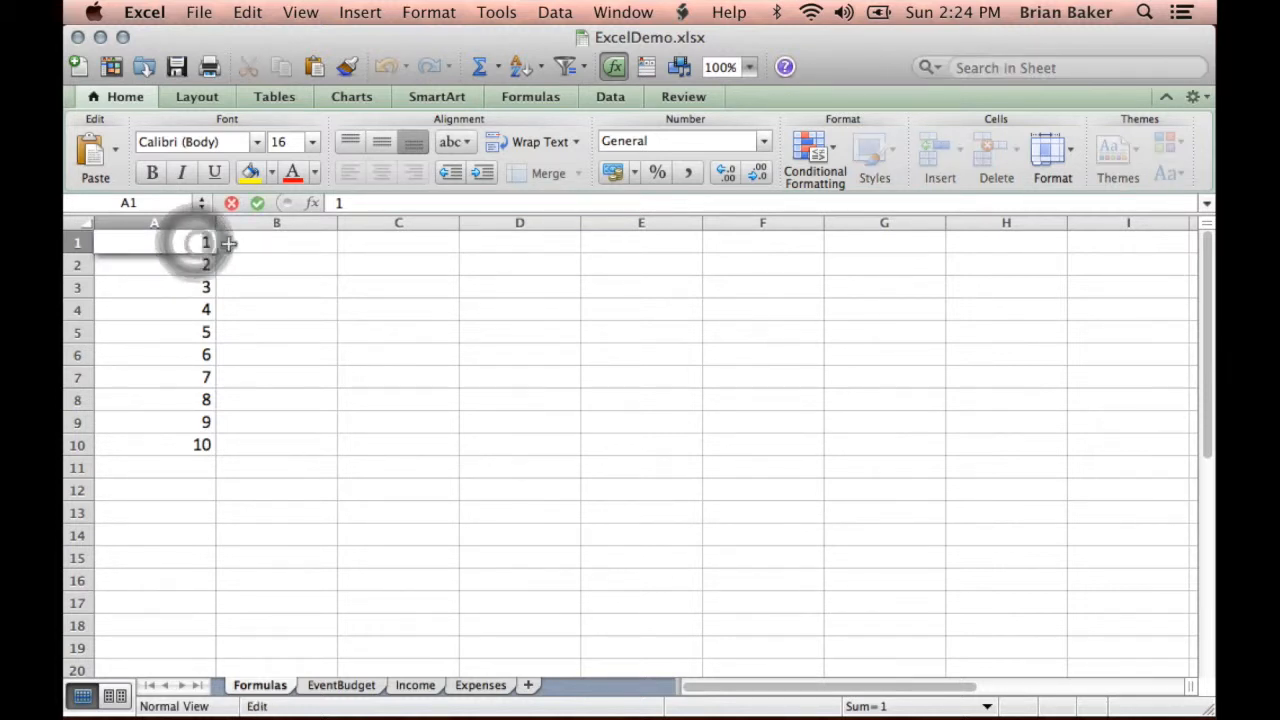
type("2")
key("Return")
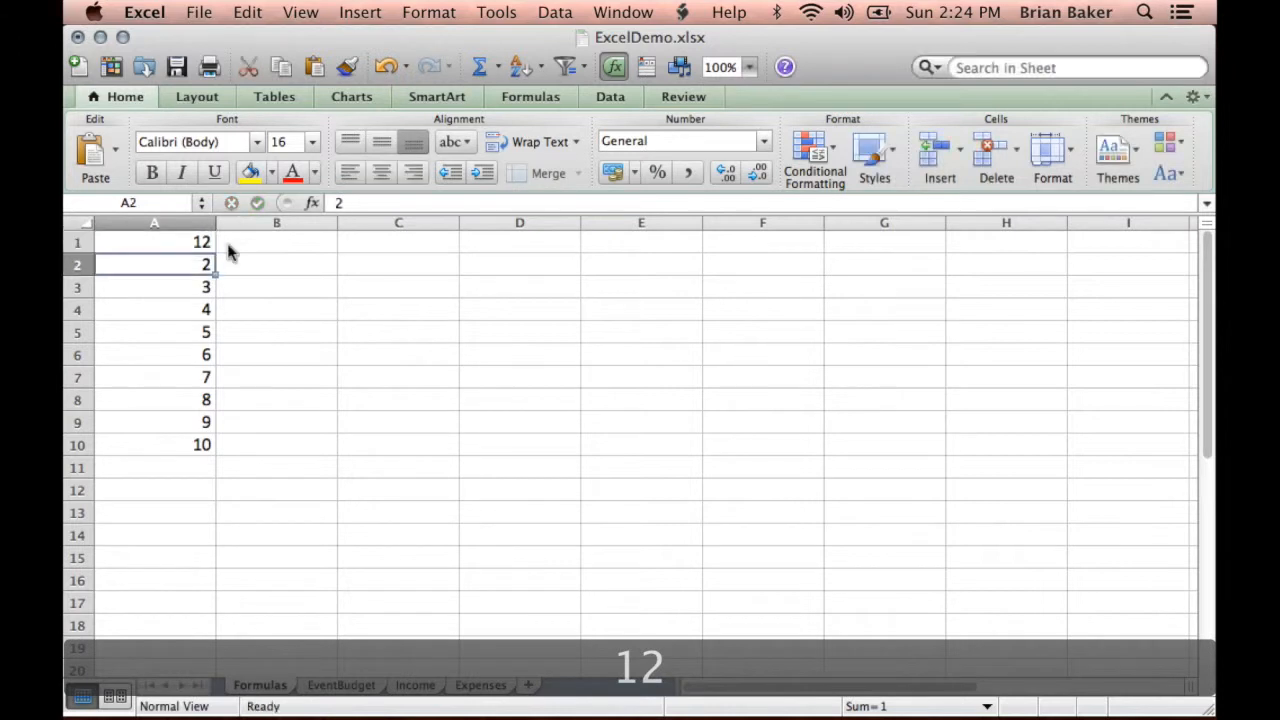
left_click(195, 242)
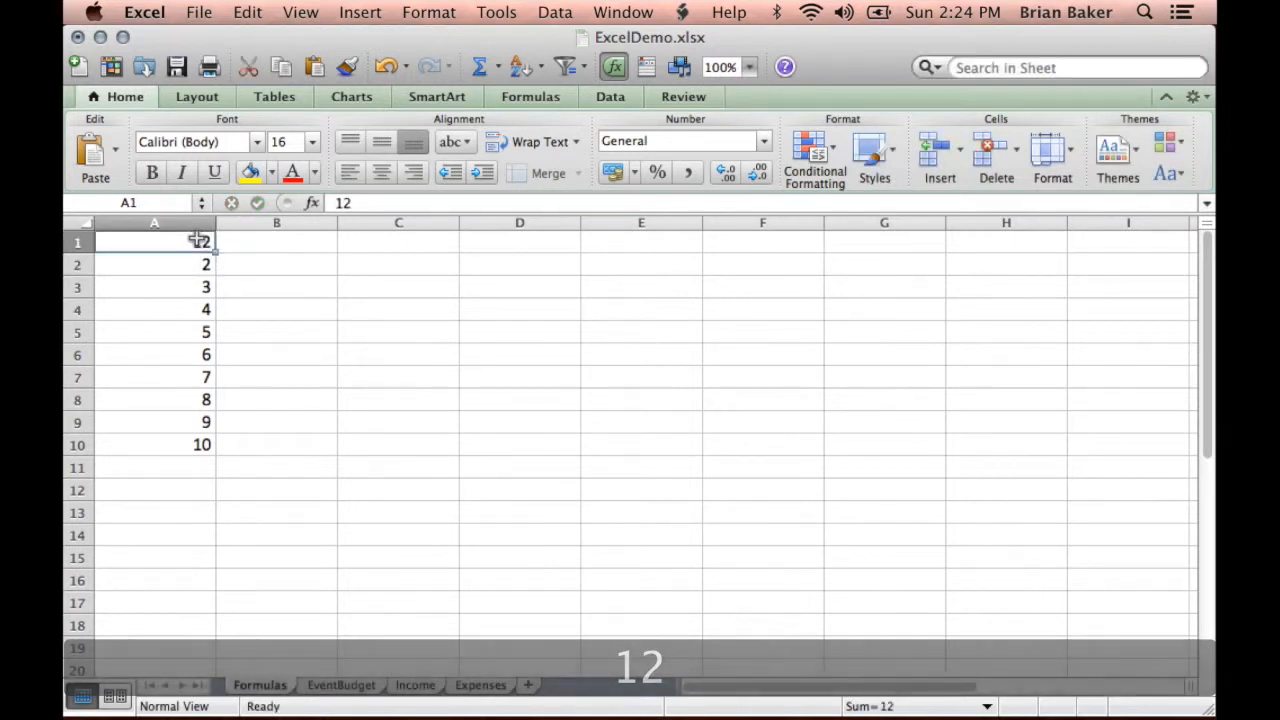
left_click(193, 264)
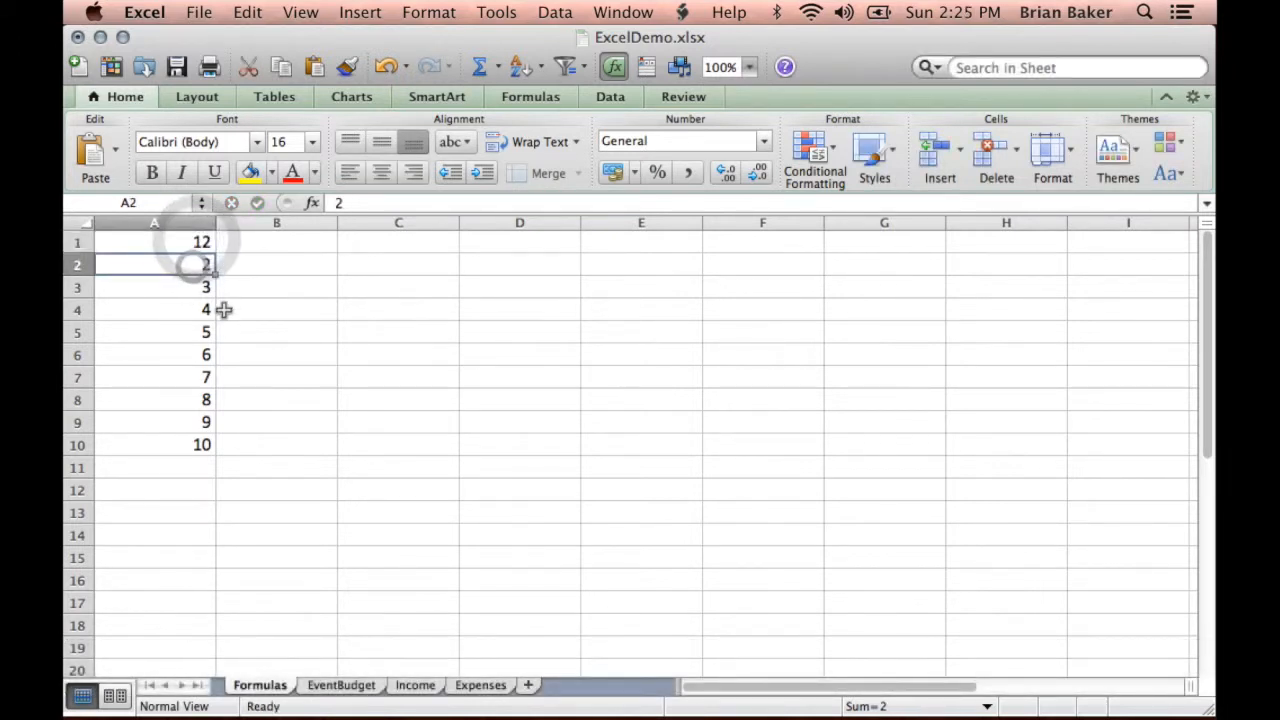
- Enter the formula =a1 in cell B1 so that it references cell A1
left_click(230, 246)
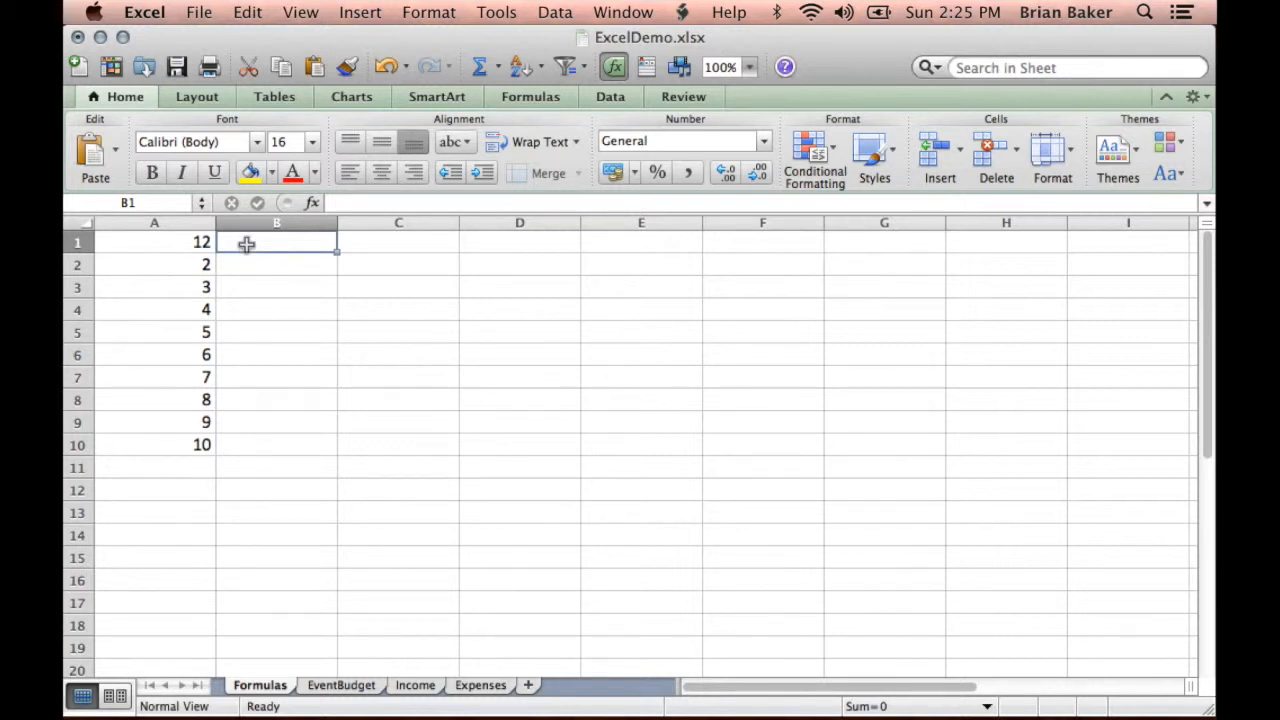
left_click(203, 241)
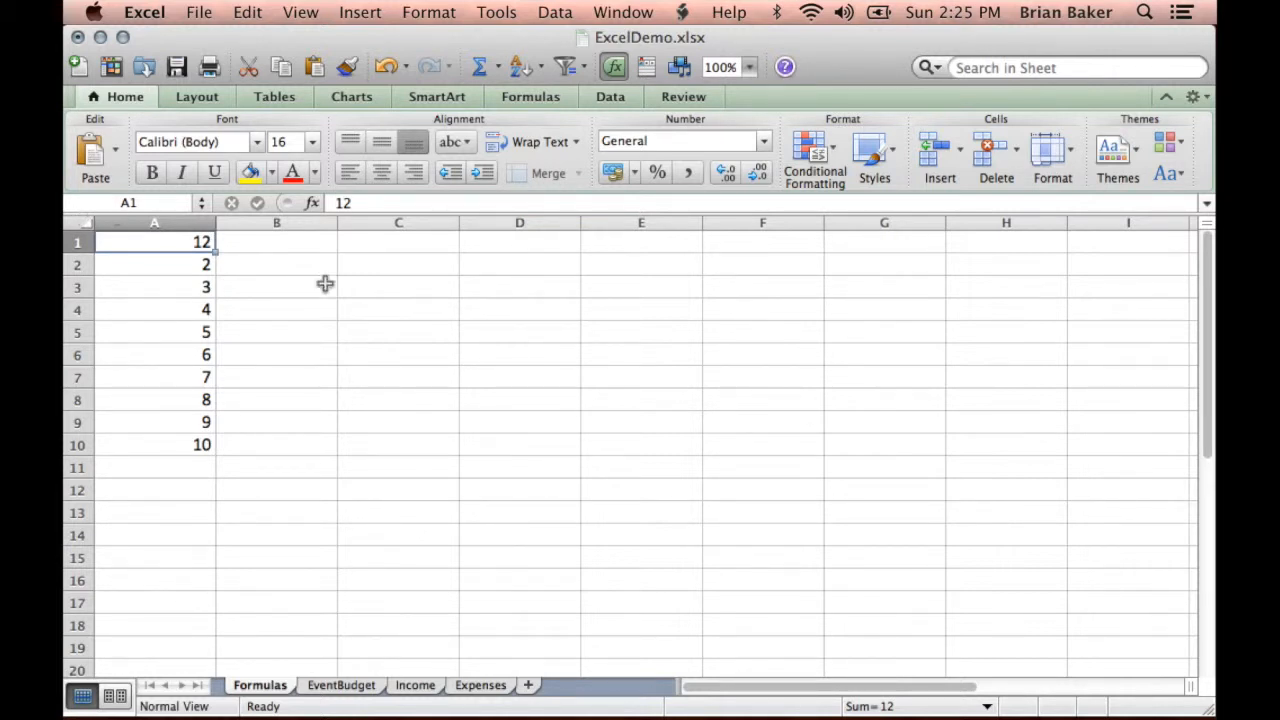
left_click(290, 240)
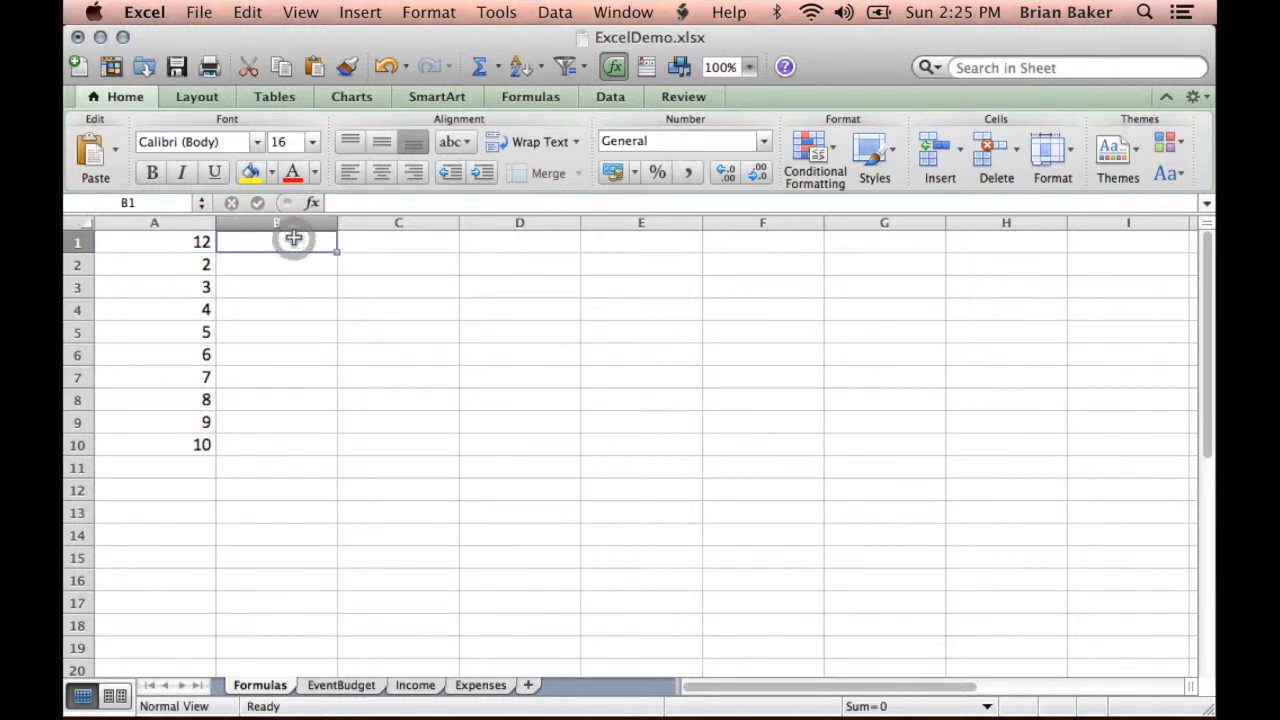
left_click(345, 203)
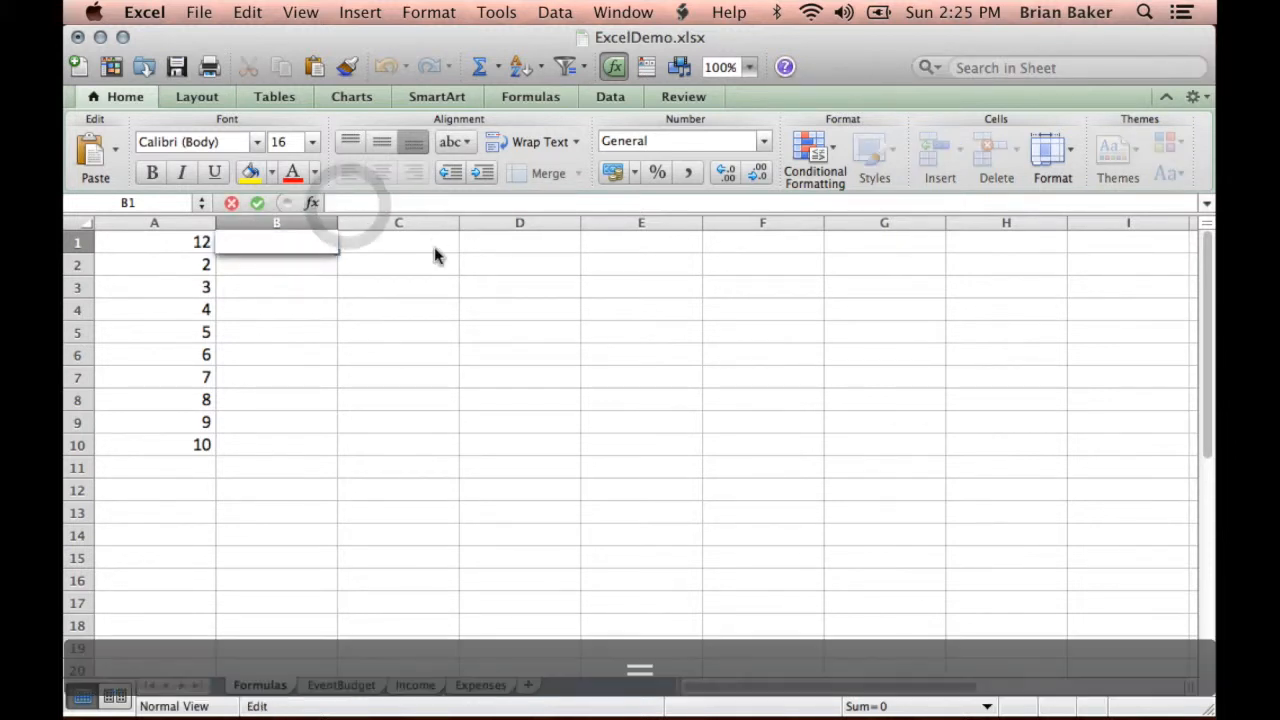
type("=")
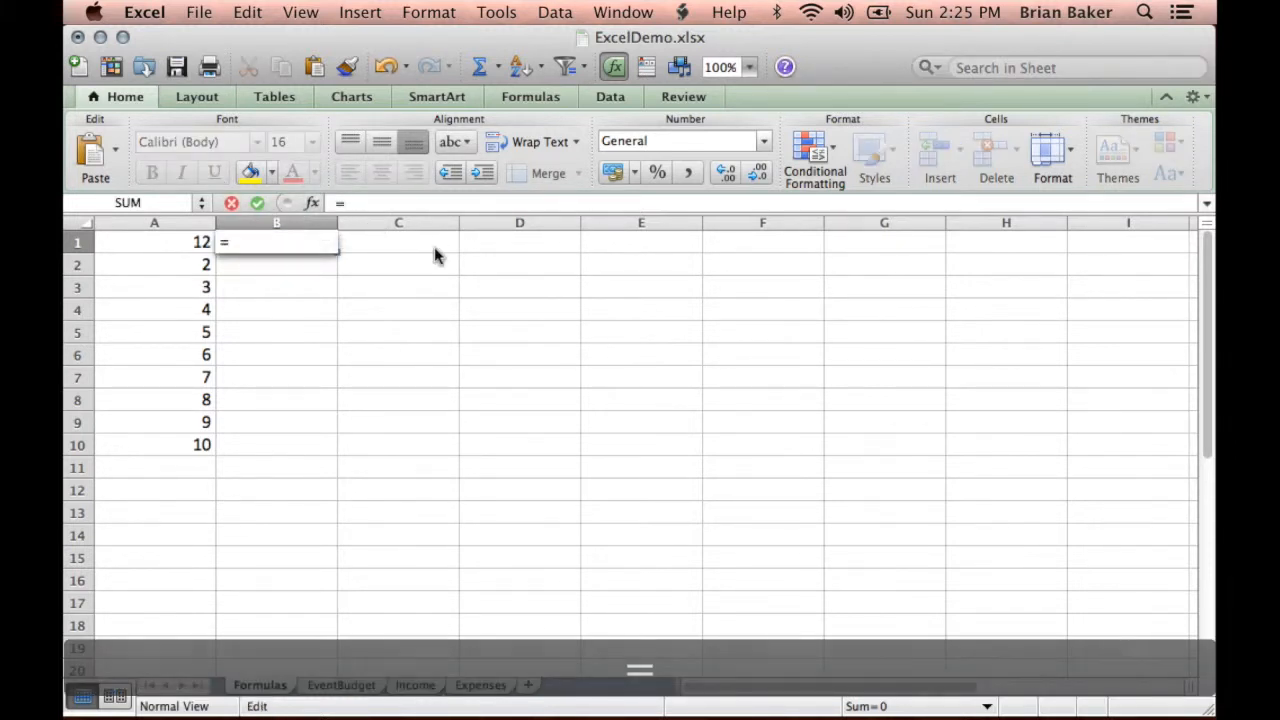
type("a1")
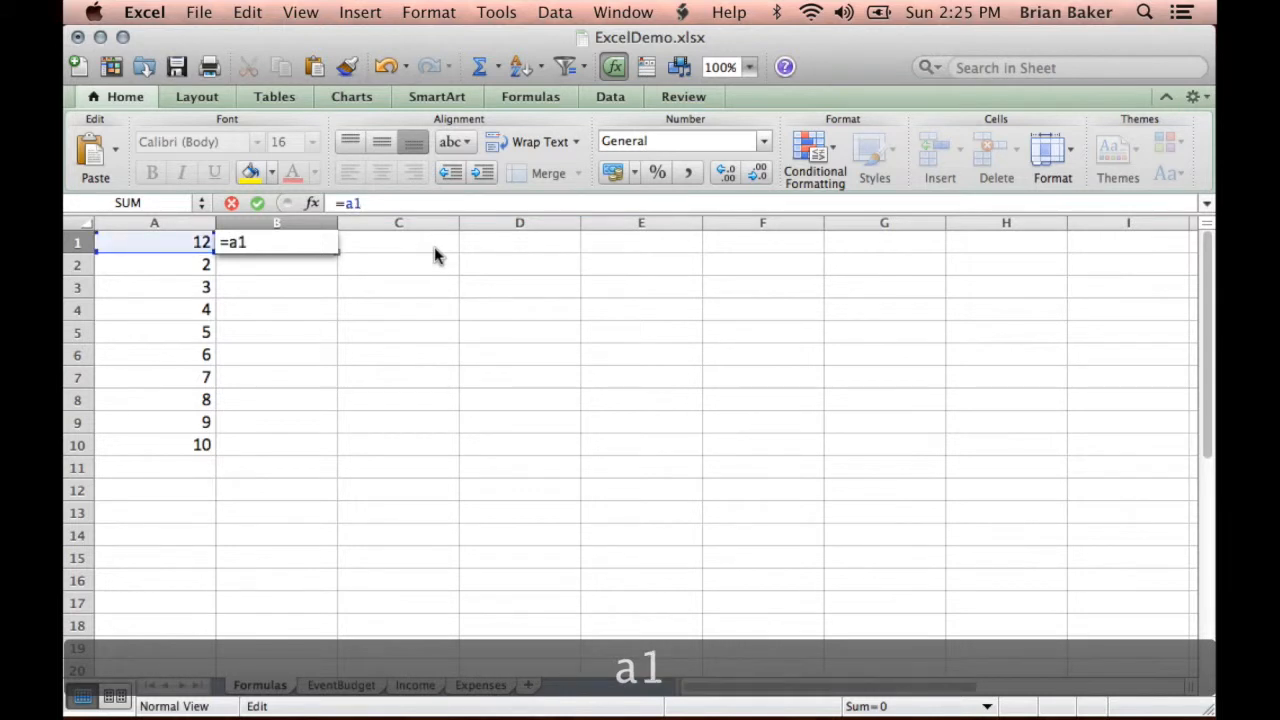
key("Return")
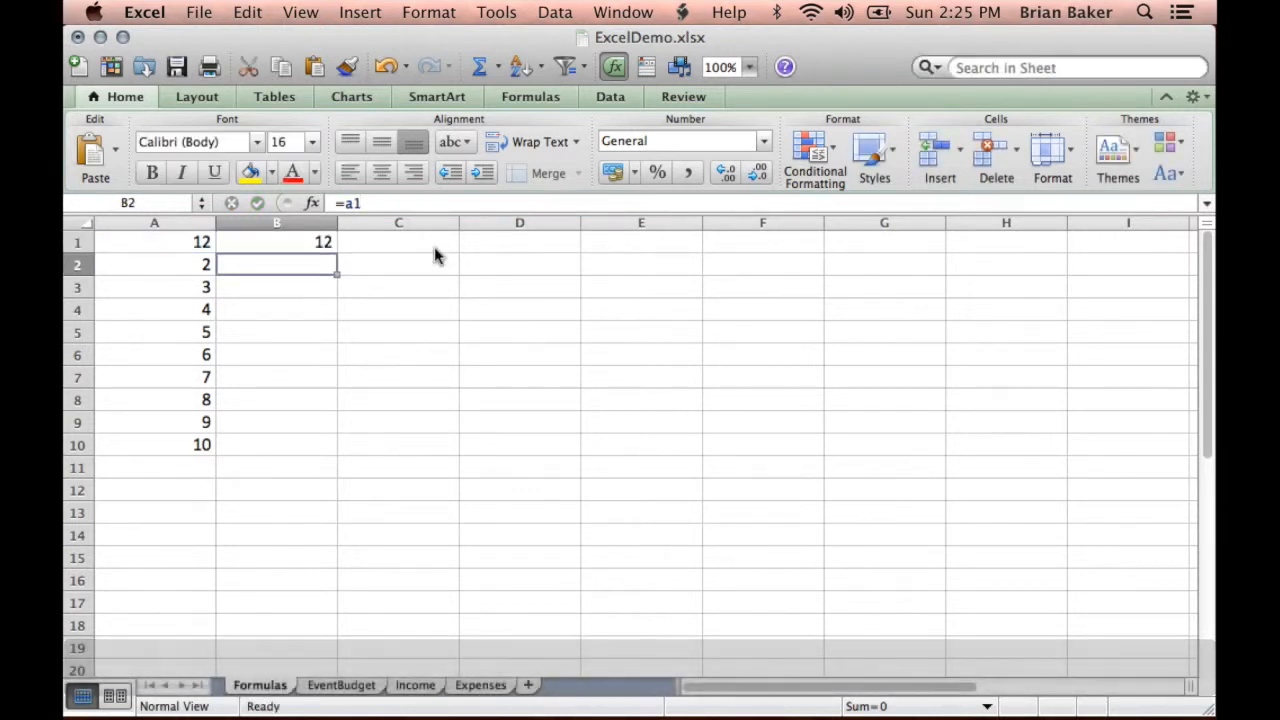
left_click(301, 245)
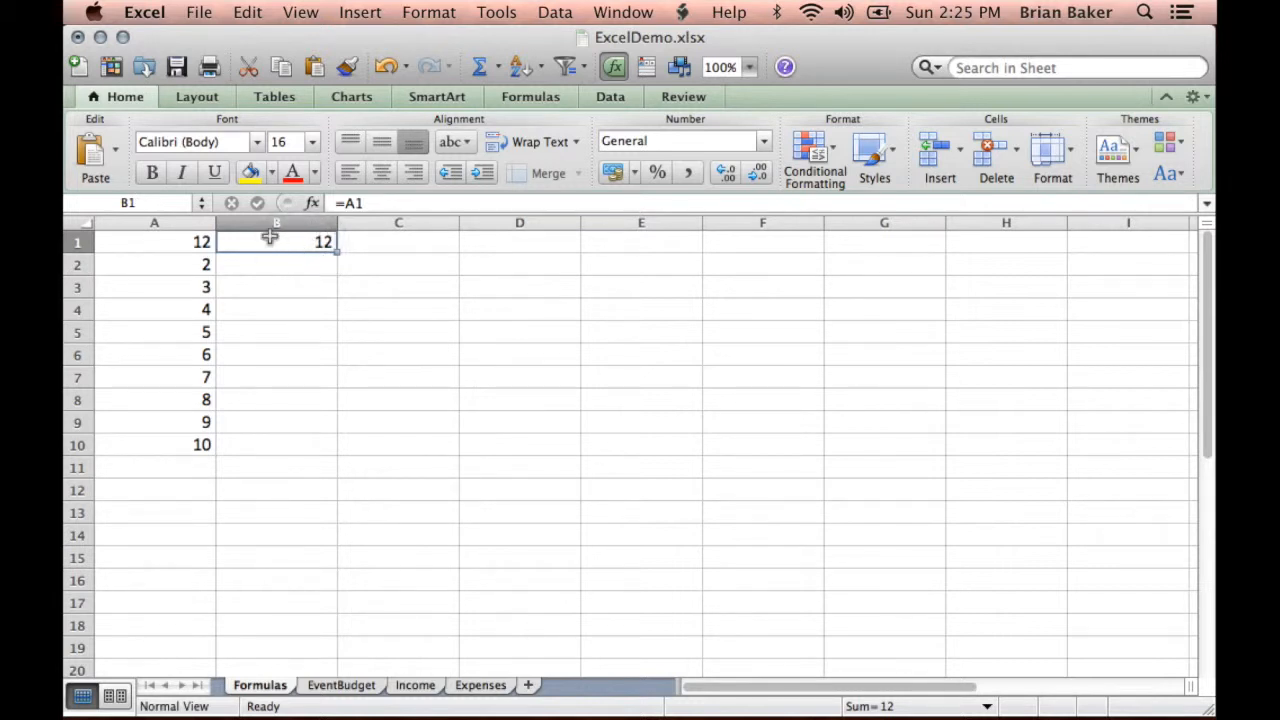
left_click(366, 202)
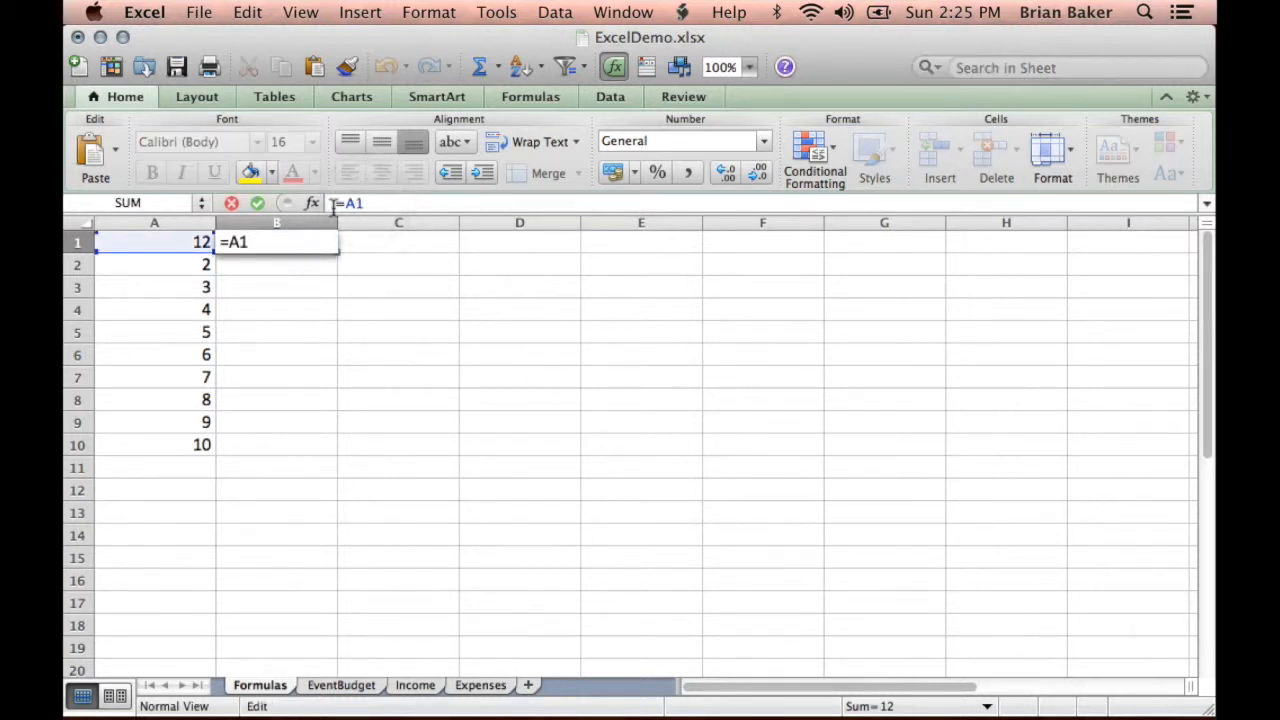
type("+")
left_click(170, 250)
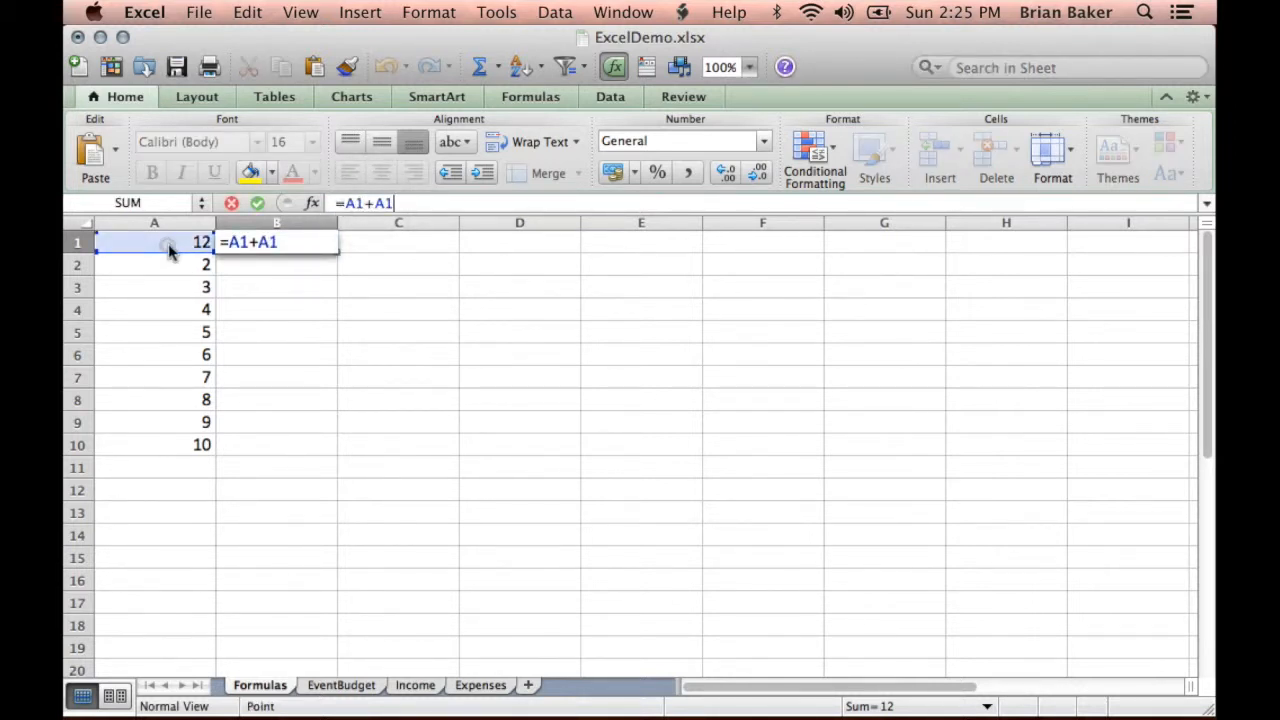
key("BackSpace")
key("BackSpace")
key("BackSpace")
key("BackSpace")
type("1")
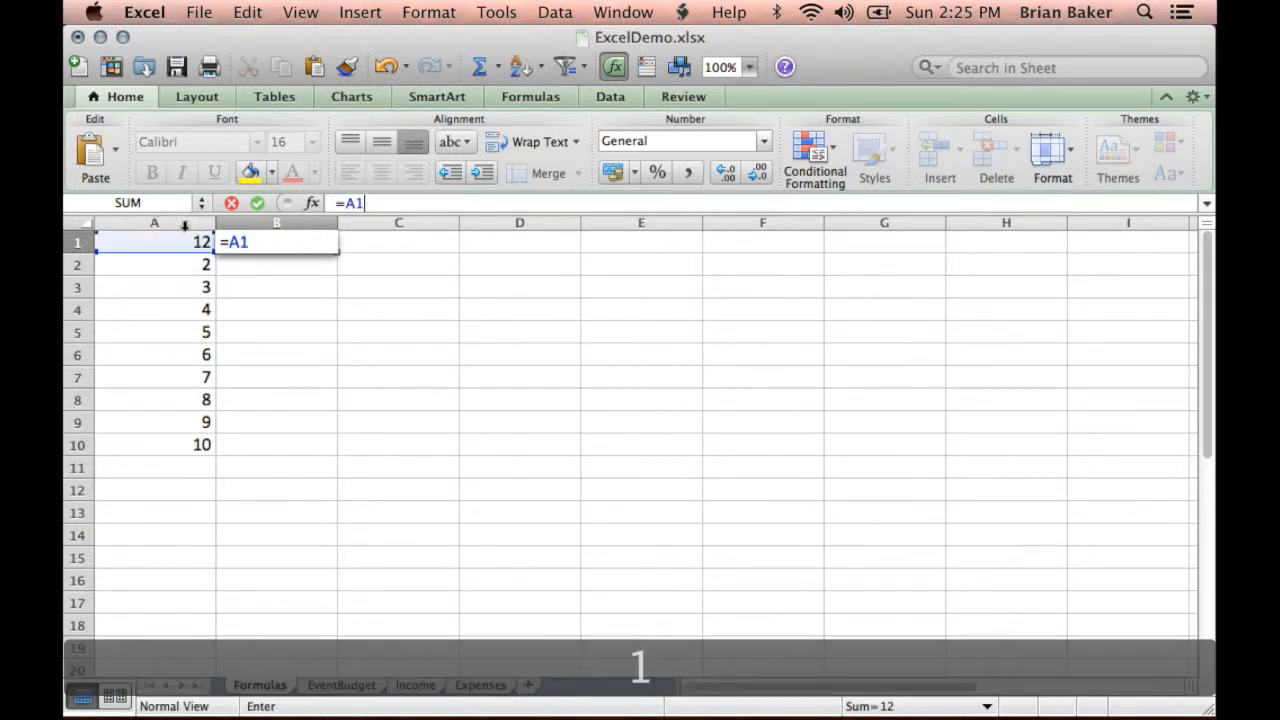
key("Return")
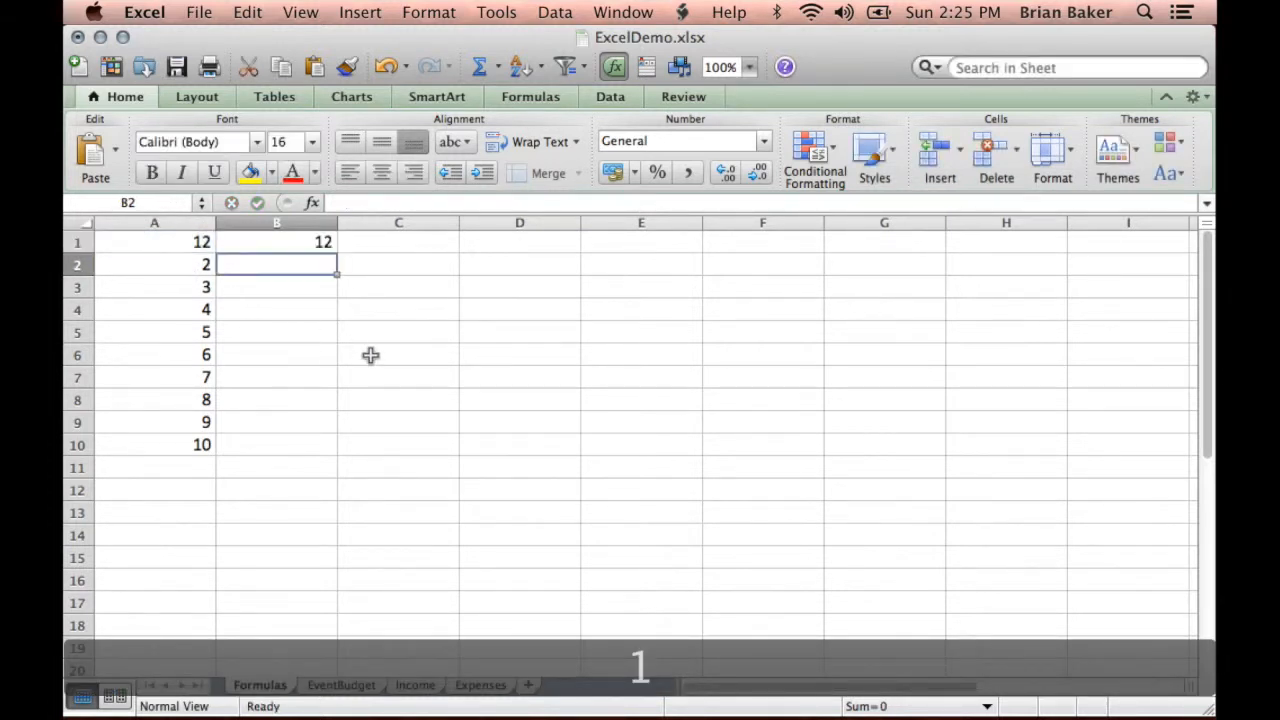
- Compare cells A1 and B1, and set the value in cell A1 to 42
left_click(164, 242)
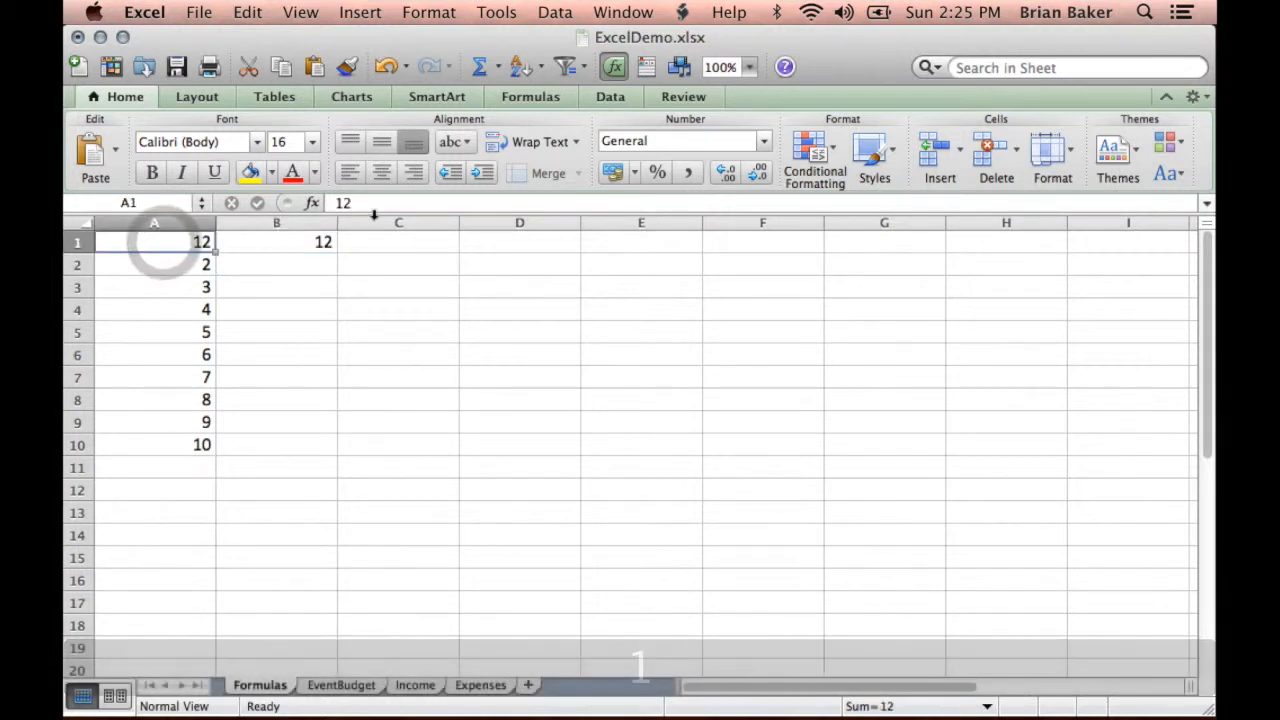
left_click(292, 241)
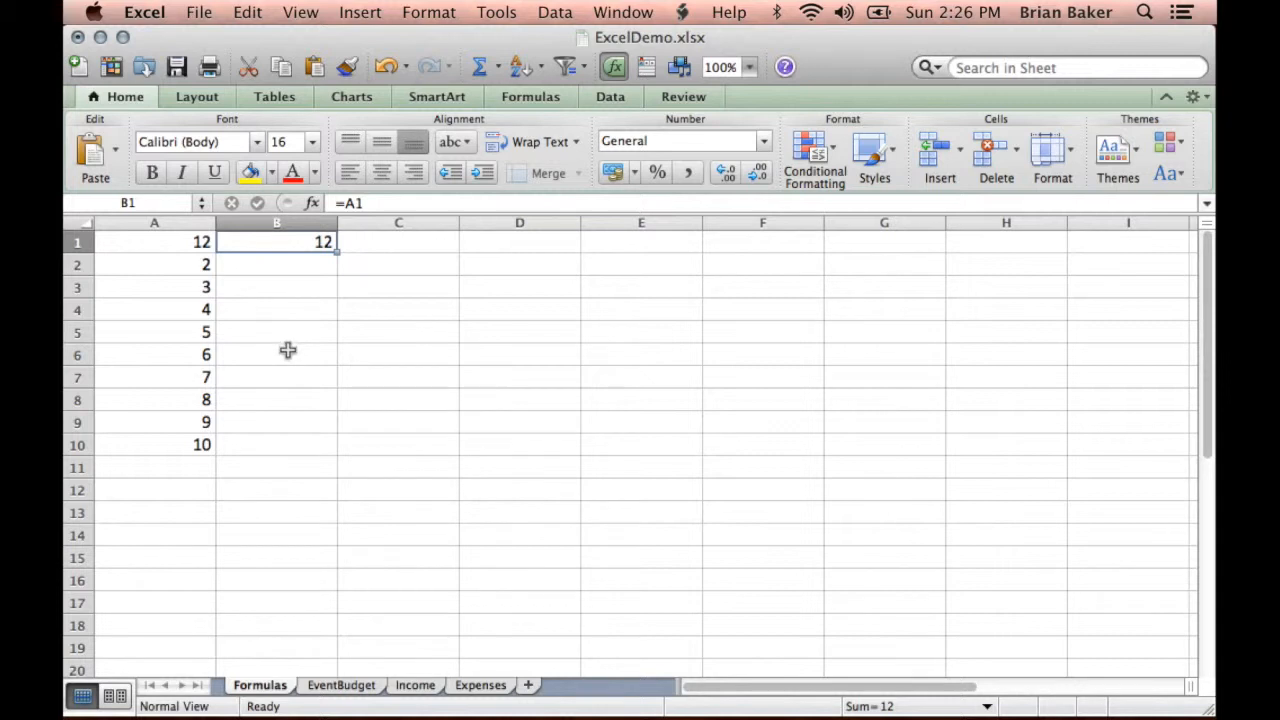
left_click(190, 241)
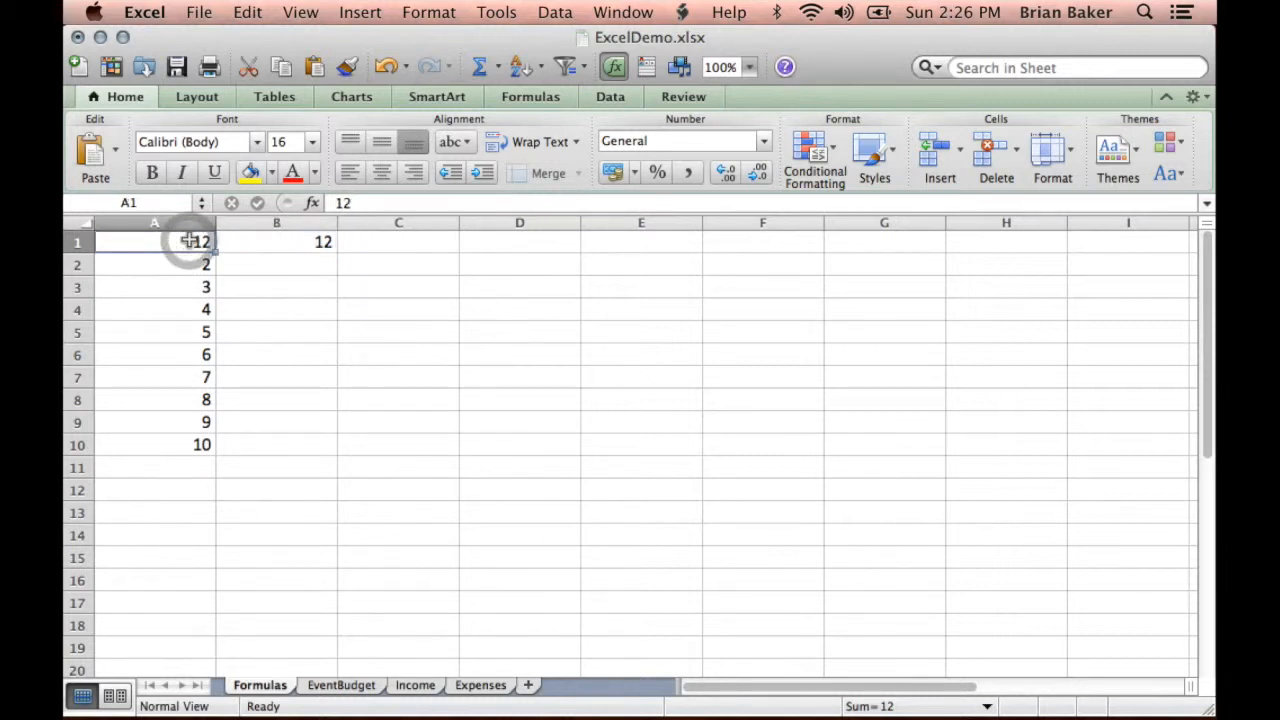
type("42")
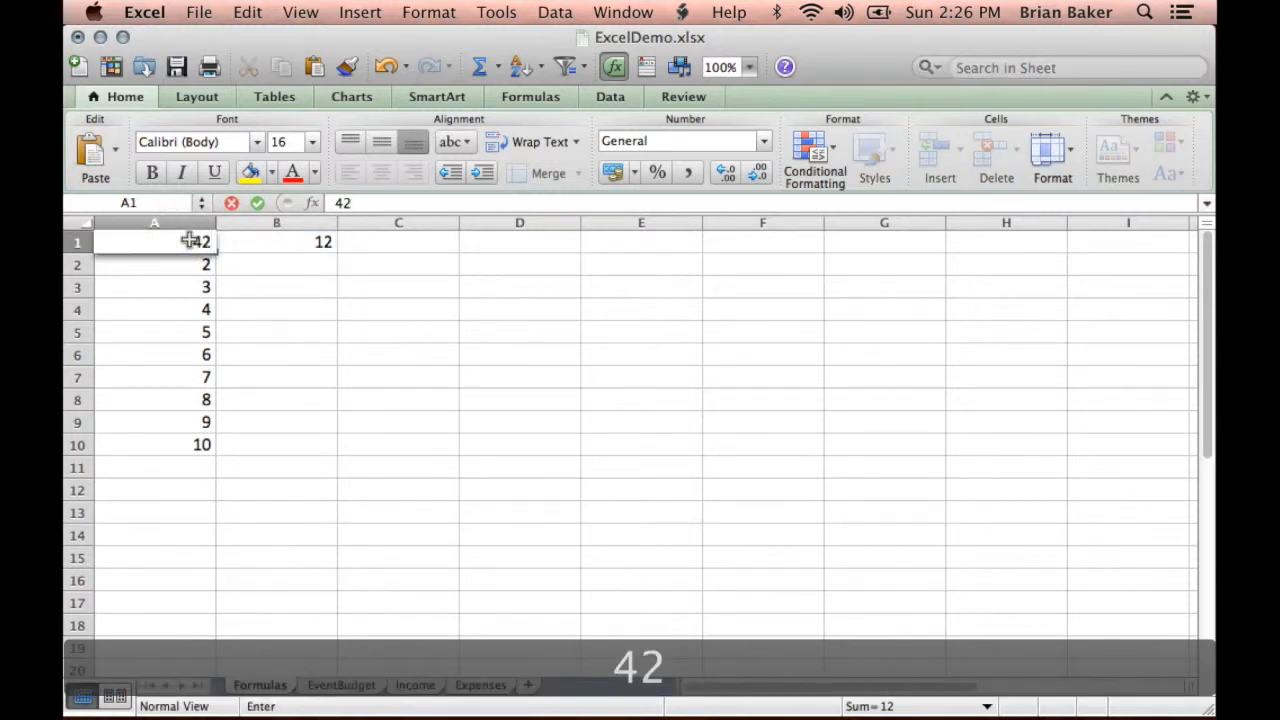
key("Return")
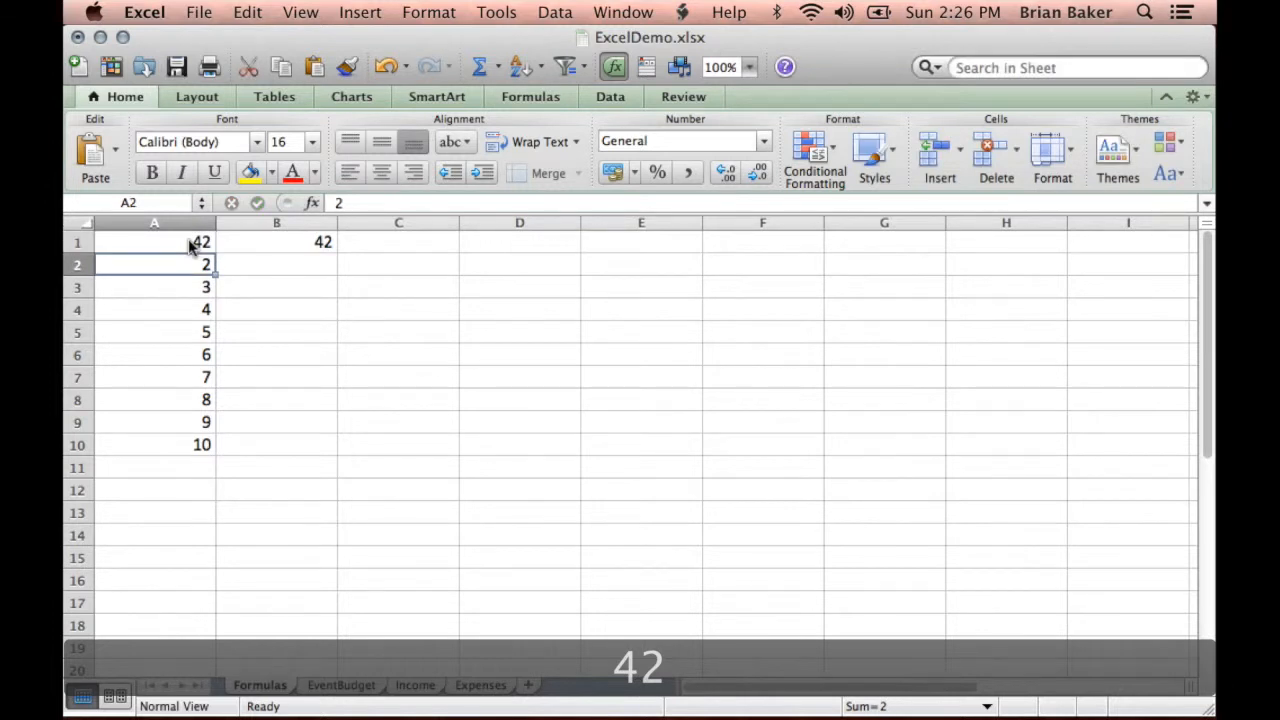
- Extend the formula in cell B1 to multiply the referenced cell by two, =A1*2
left_click(306, 248)
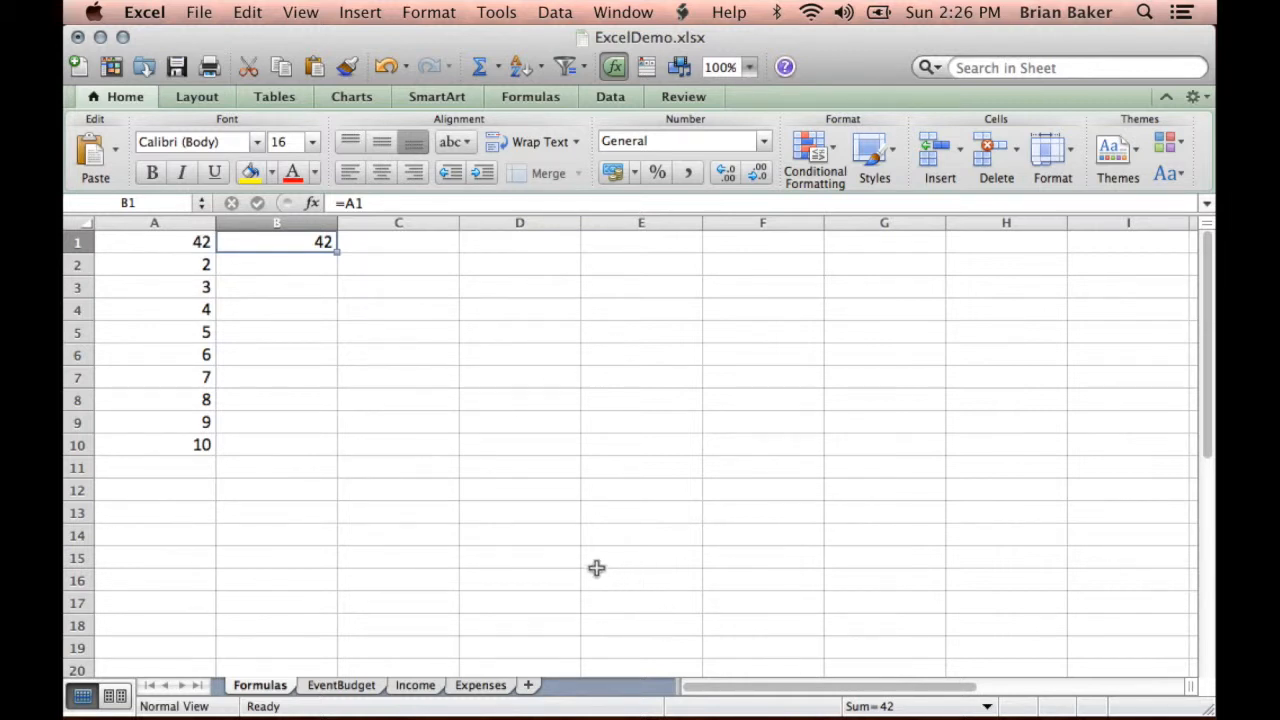
double_click(293, 243)
left_click(390, 206)
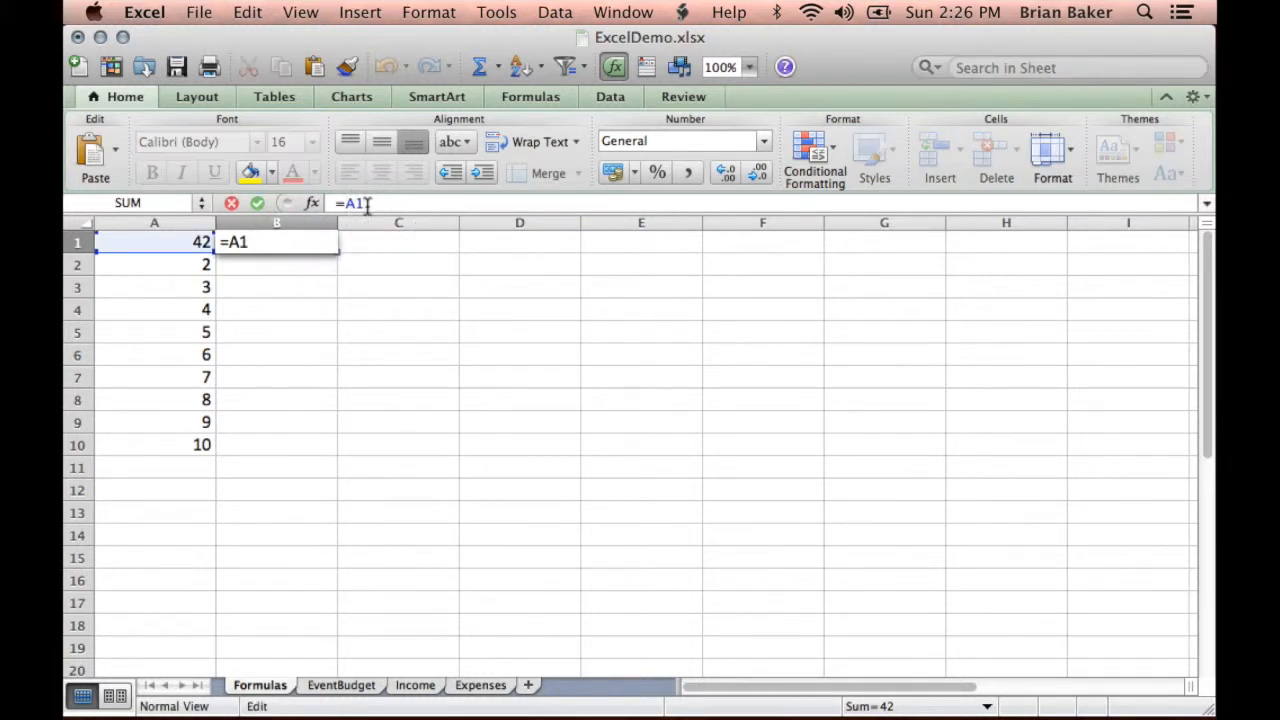
type("*")
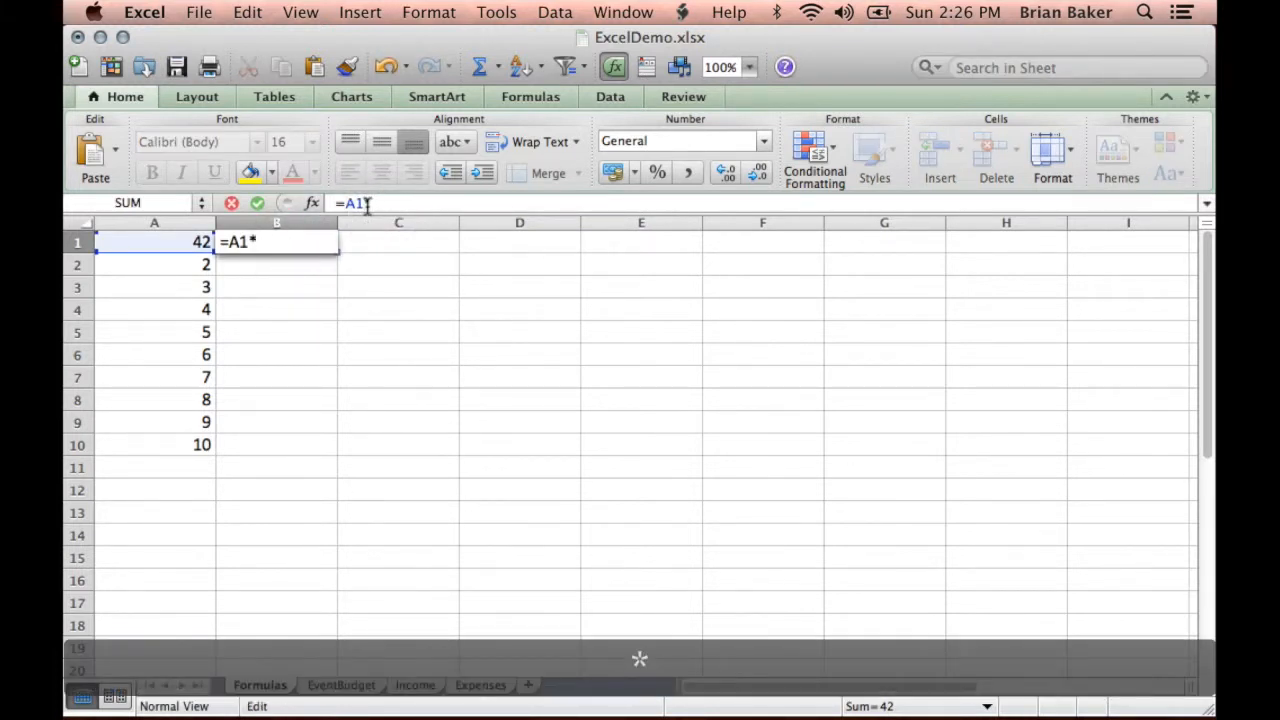
type("2")
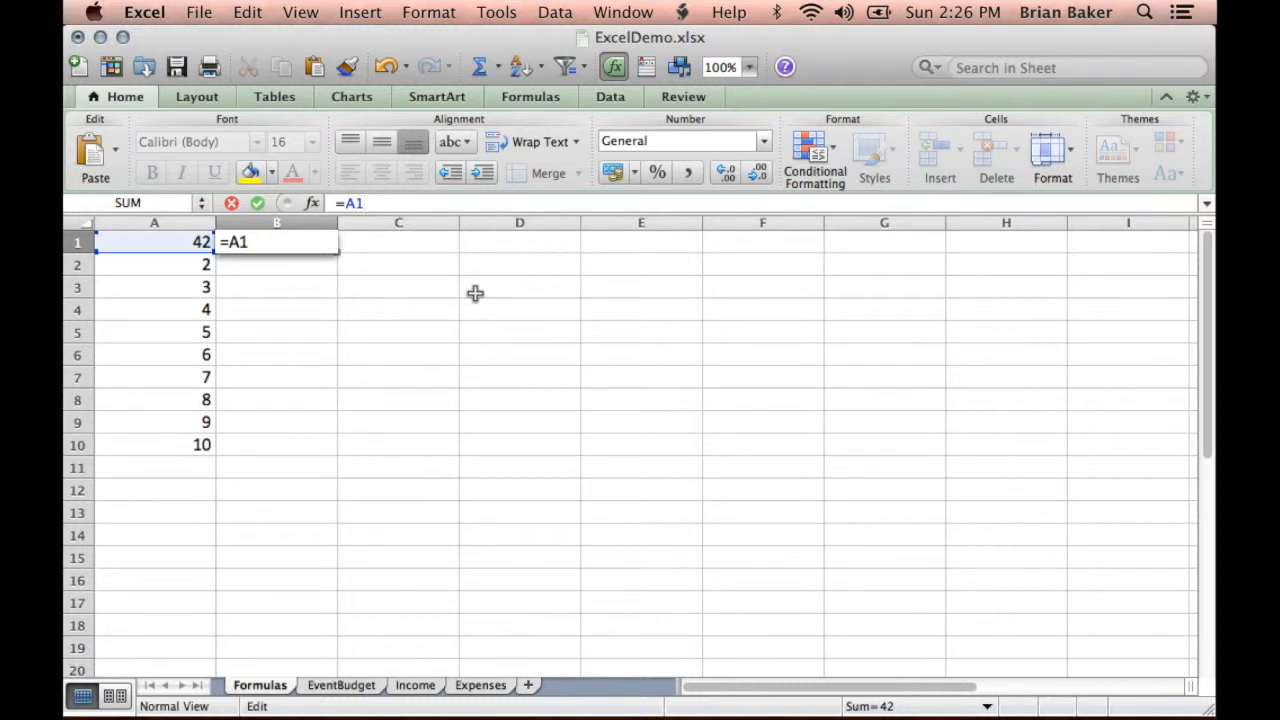
- Make the formula in cell B1 divide the referenced cell by two, =A1/2
type("/2")
key("Return")
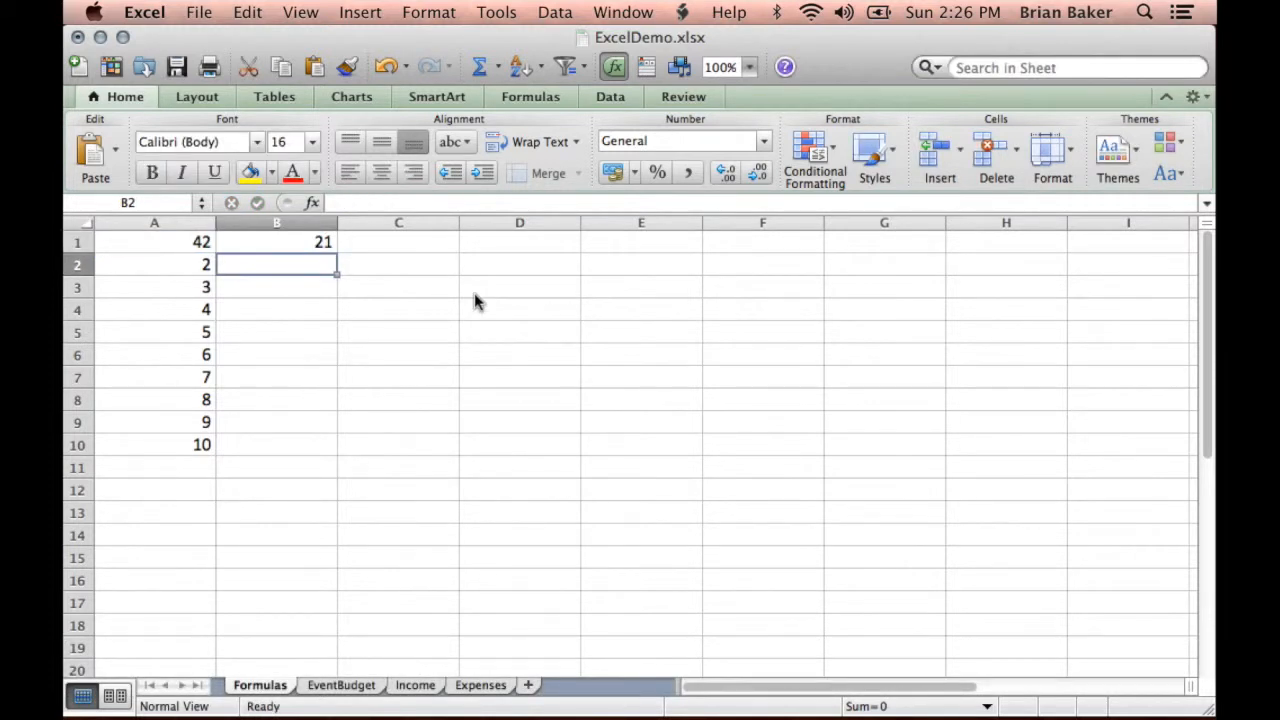
- Set the value in cell A1 to 108
left_click(275, 248)
left_click(172, 245)
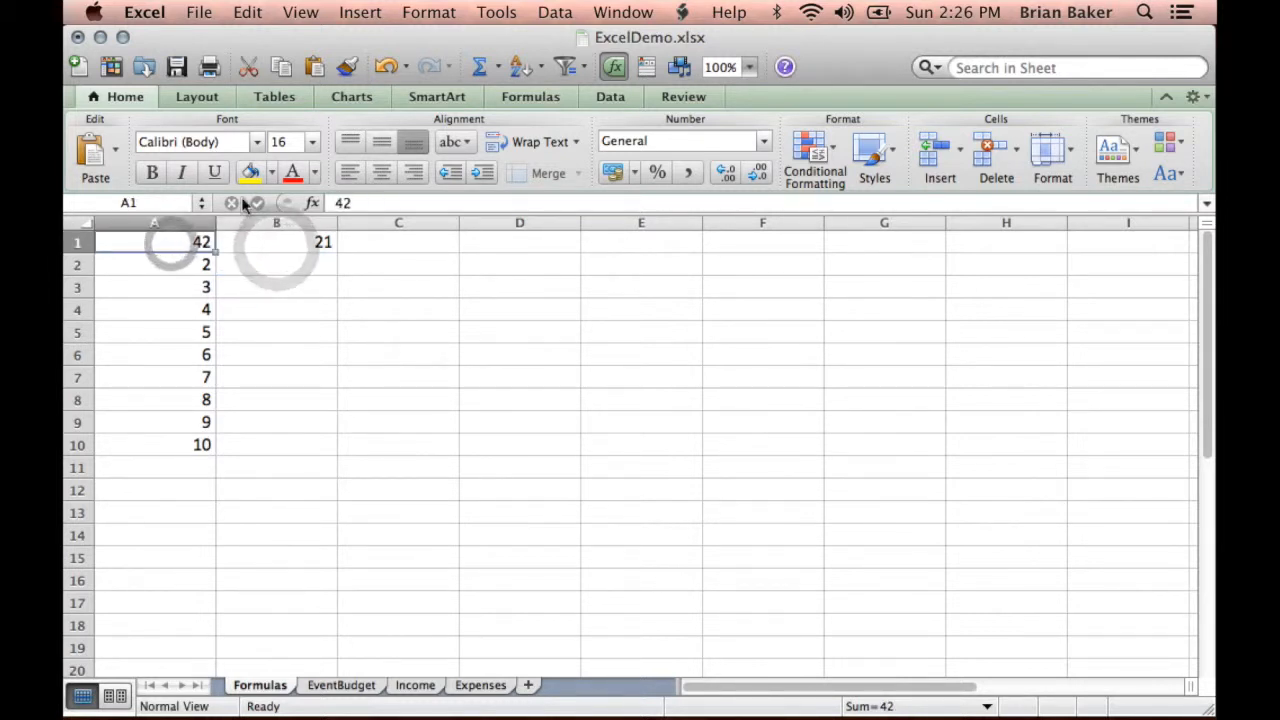
type("108")
key("Return")
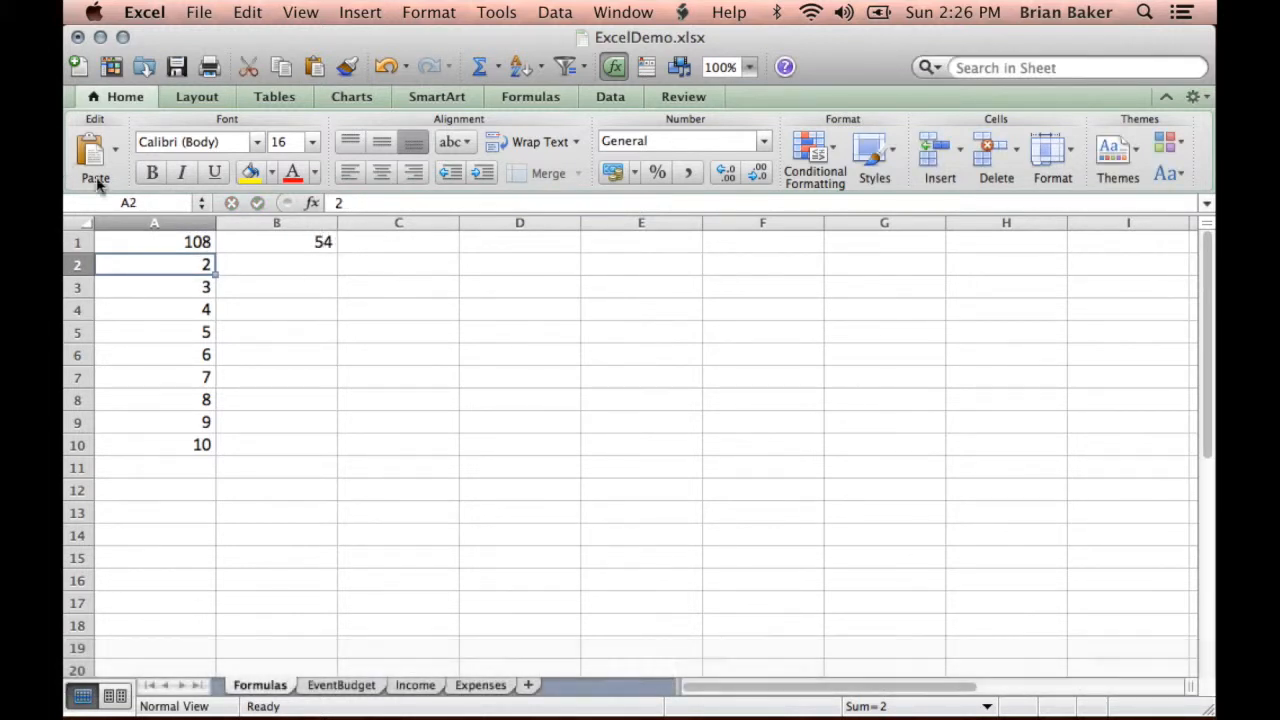
- Copy the formula from cell B1 into cell B2 and check it against cell A2
left_click(281, 241)
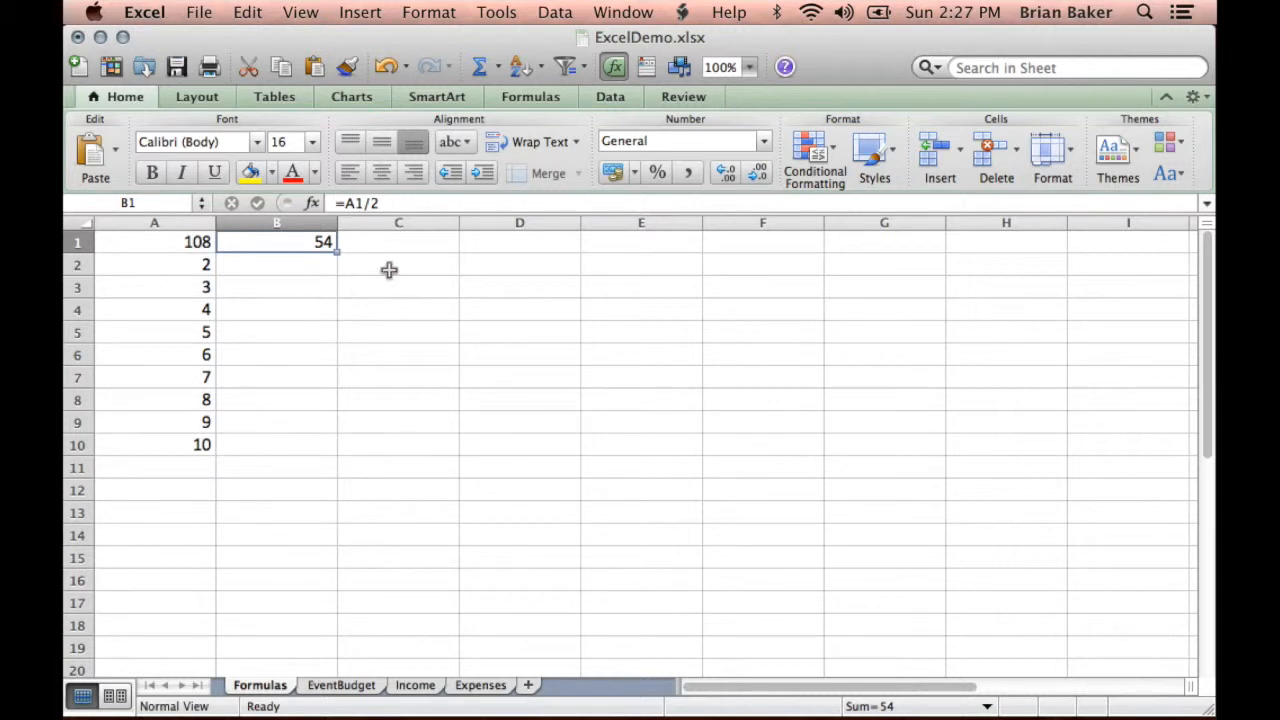
left_click(286, 243)
left_click(294, 242)
key("super+c")
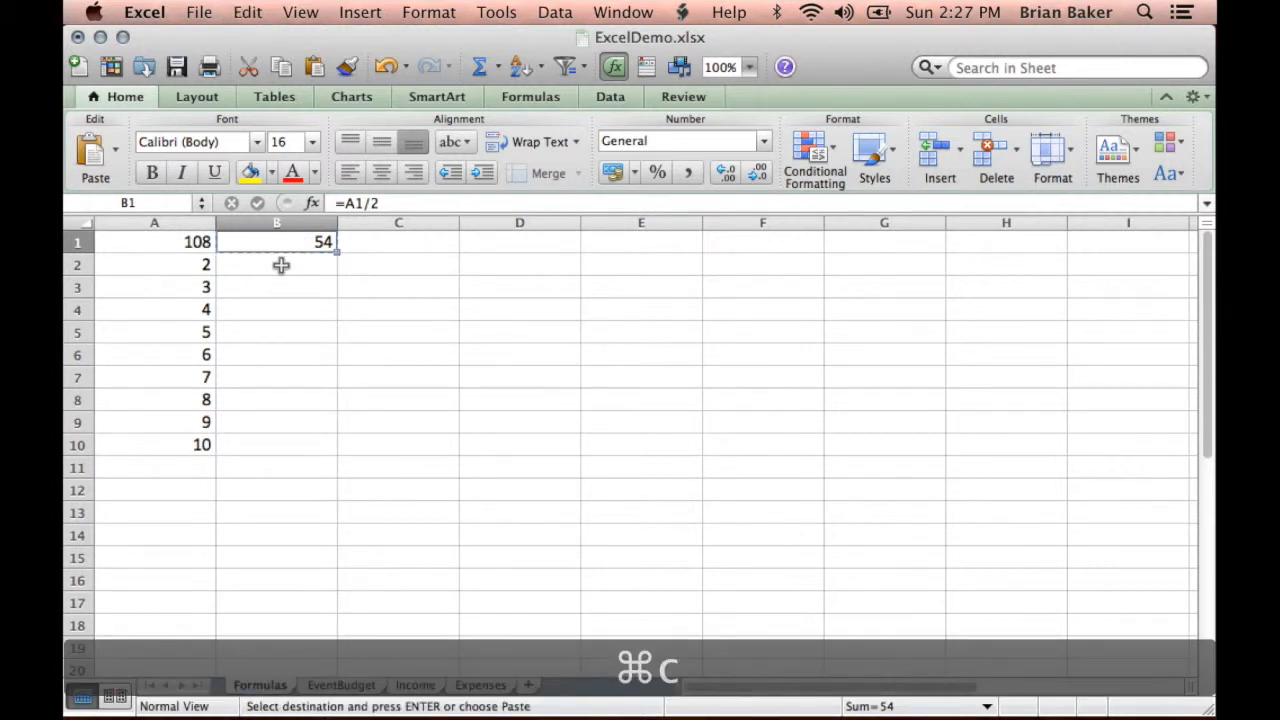
left_click(281, 265)
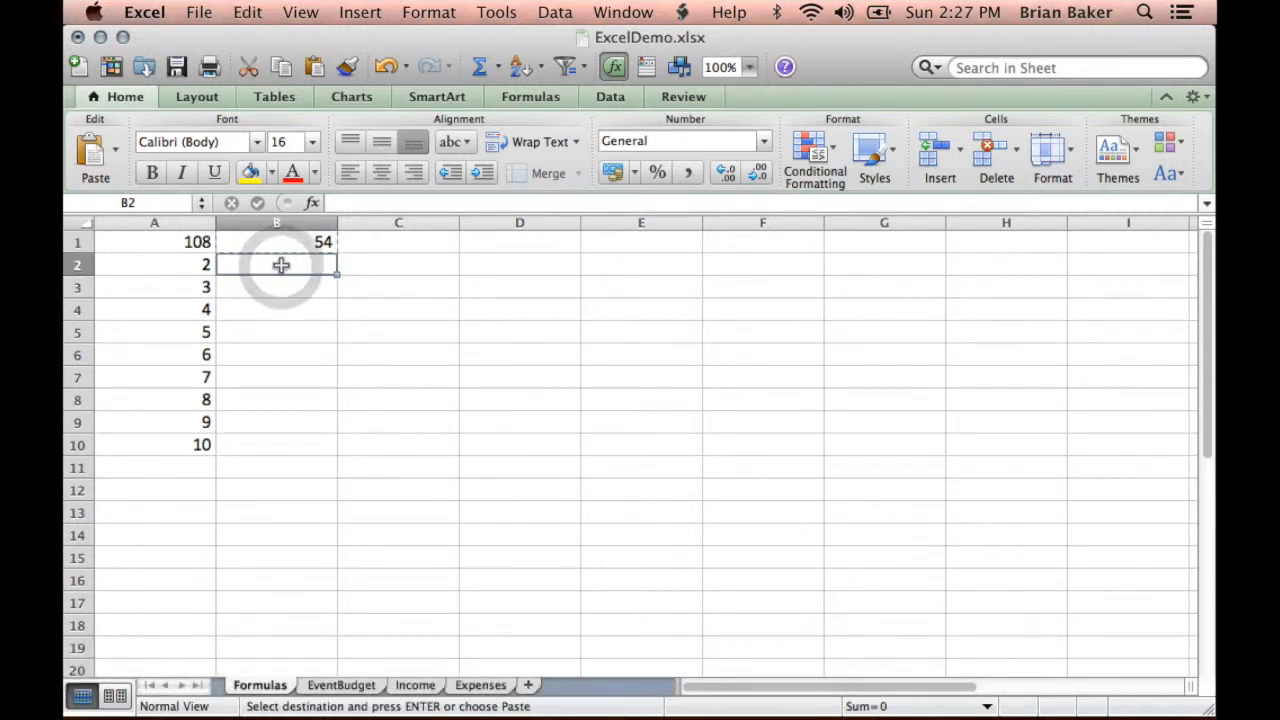
key("super+v")
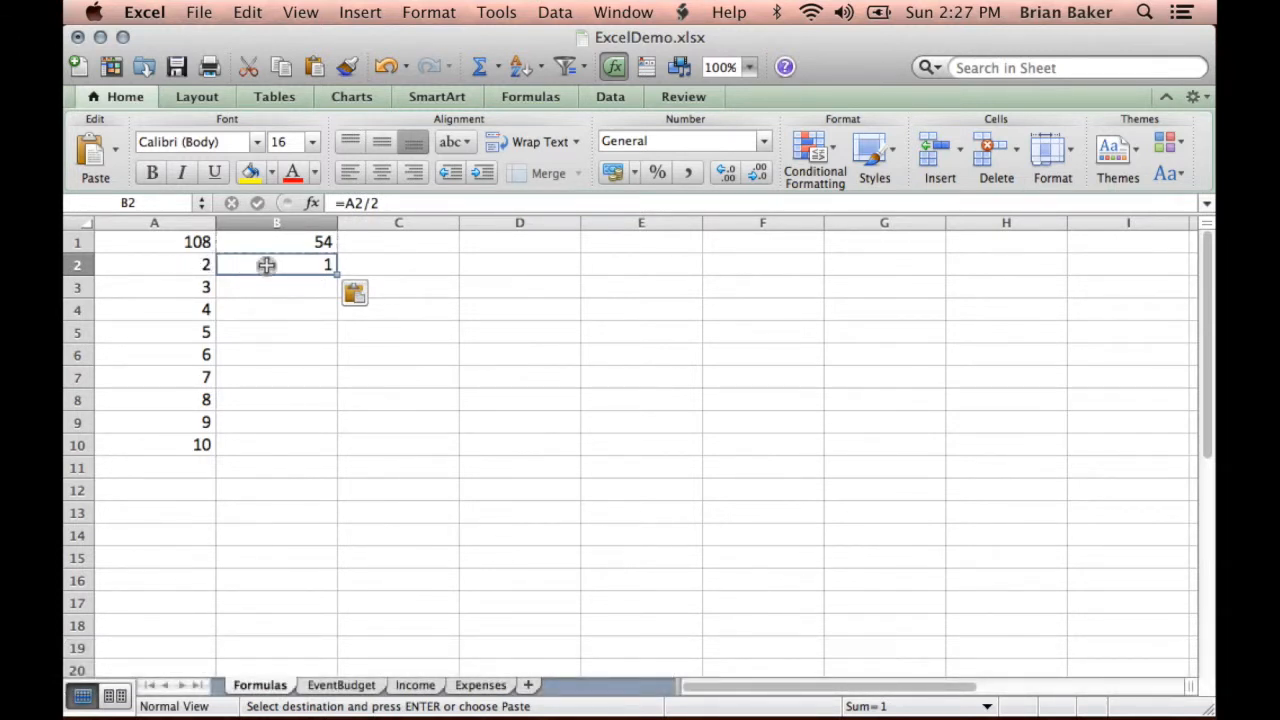
left_click(266, 264)
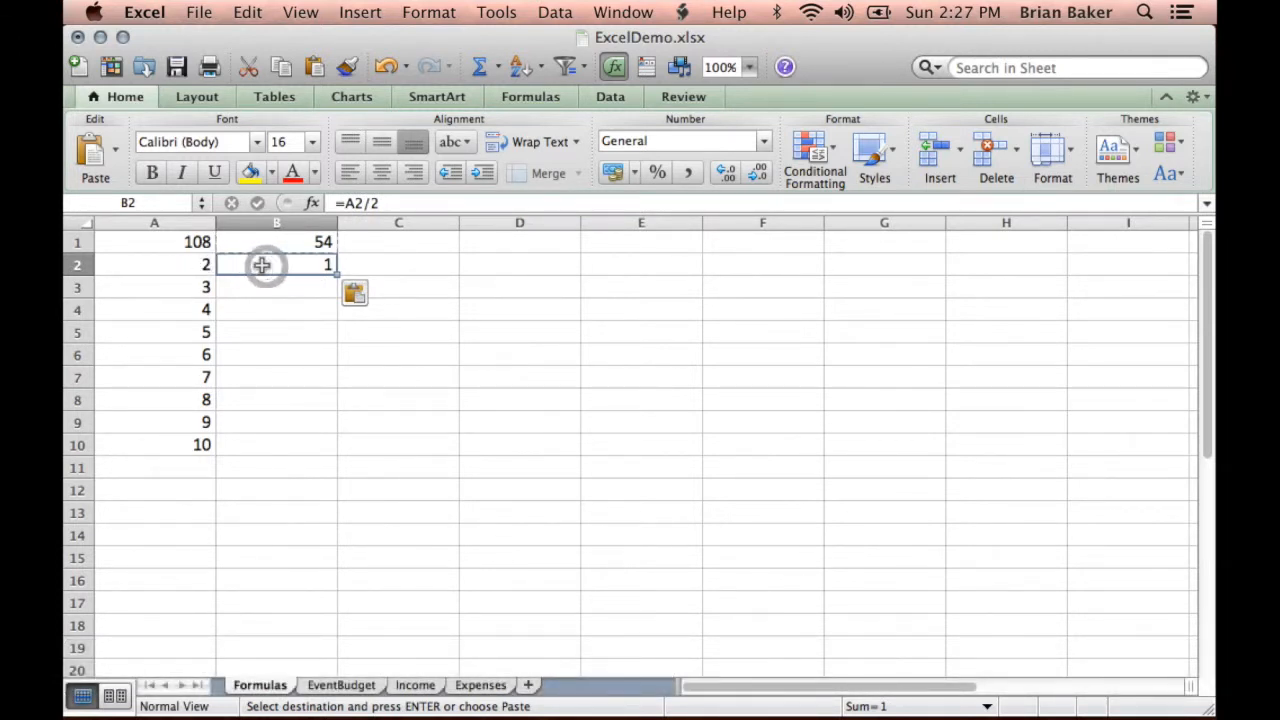
left_click(185, 265)
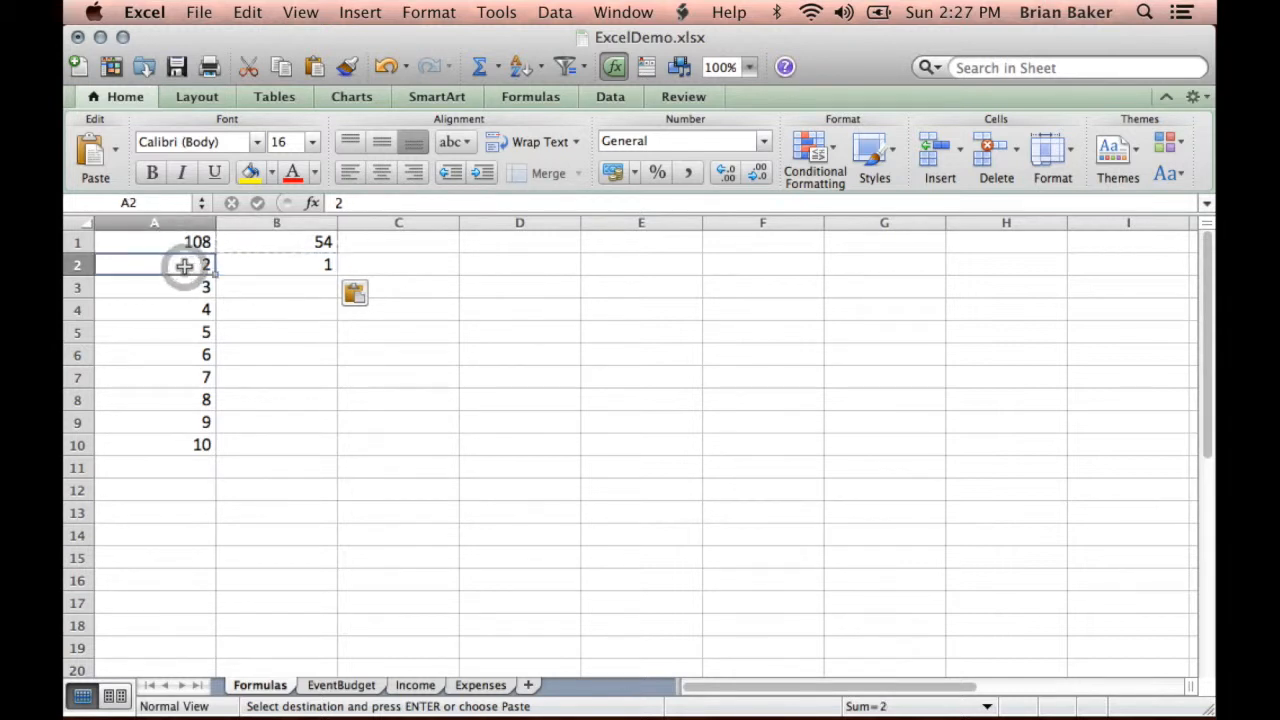
- Fill the formula in cell B2 down through cell B10
left_click(250, 265)
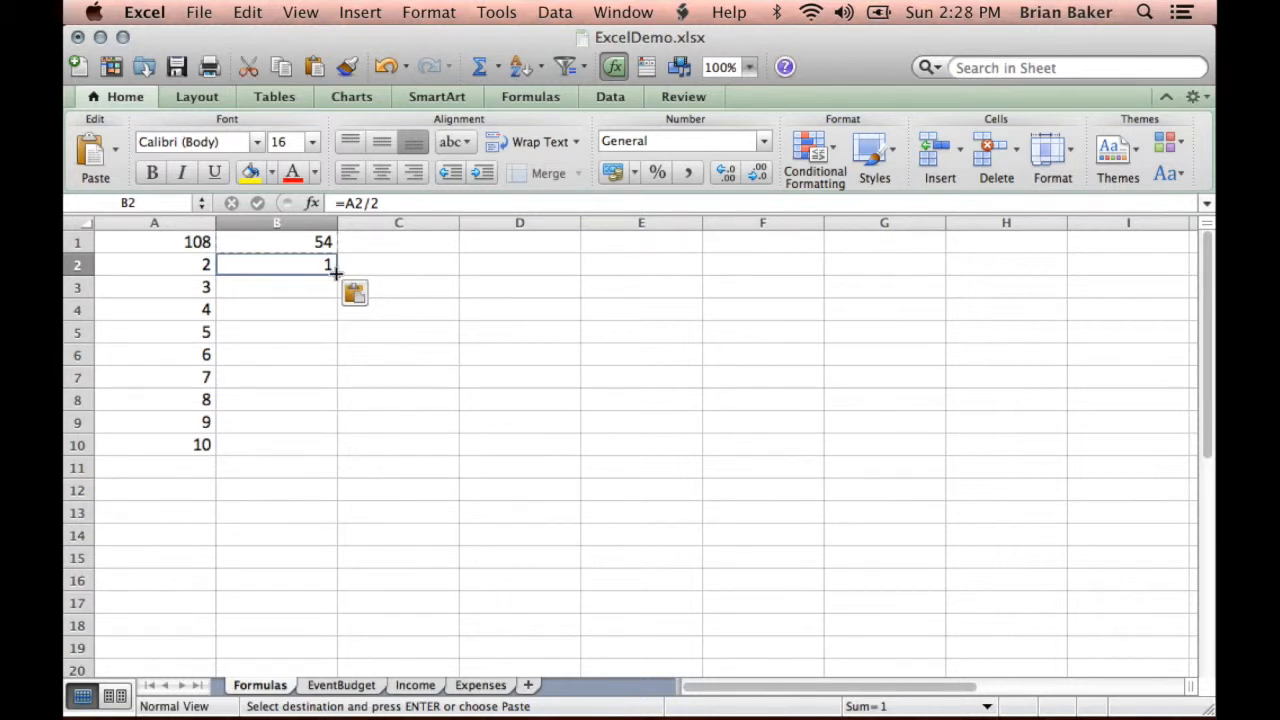
left_click_drag(336, 271, 333, 450)
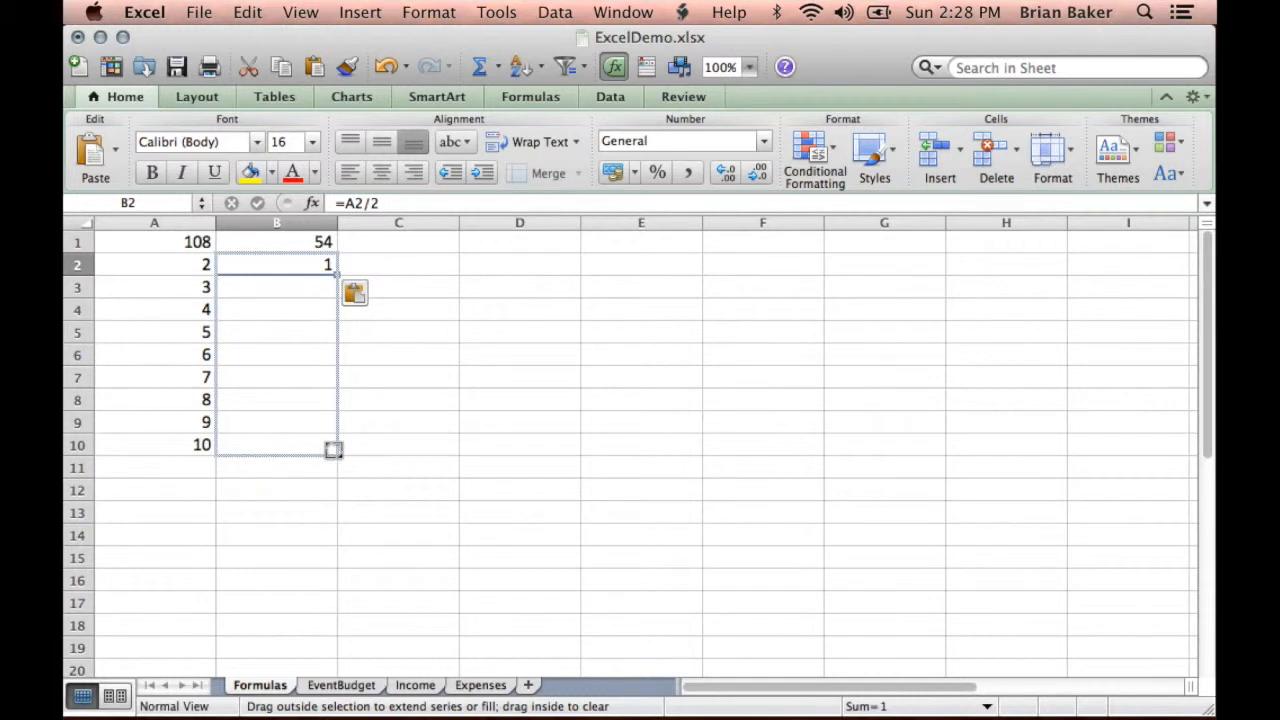
left_click_drag(333, 450, 333, 450)
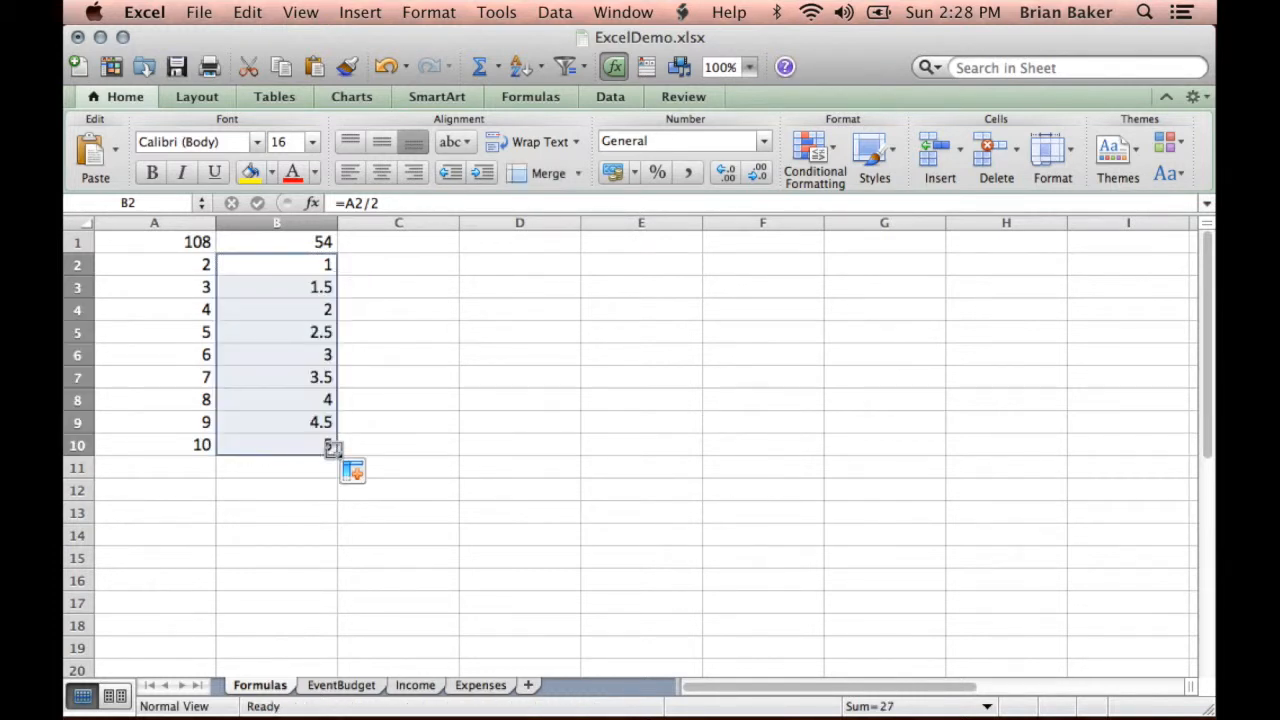
- Examine the filled formulas in B3 to B10, comparing each with the neighbouring value in column A
left_click(401, 303)
left_click(258, 289)
left_click(166, 289)
left_click(280, 308)
left_click(178, 310)
left_click(240, 332)
left_click(168, 330)
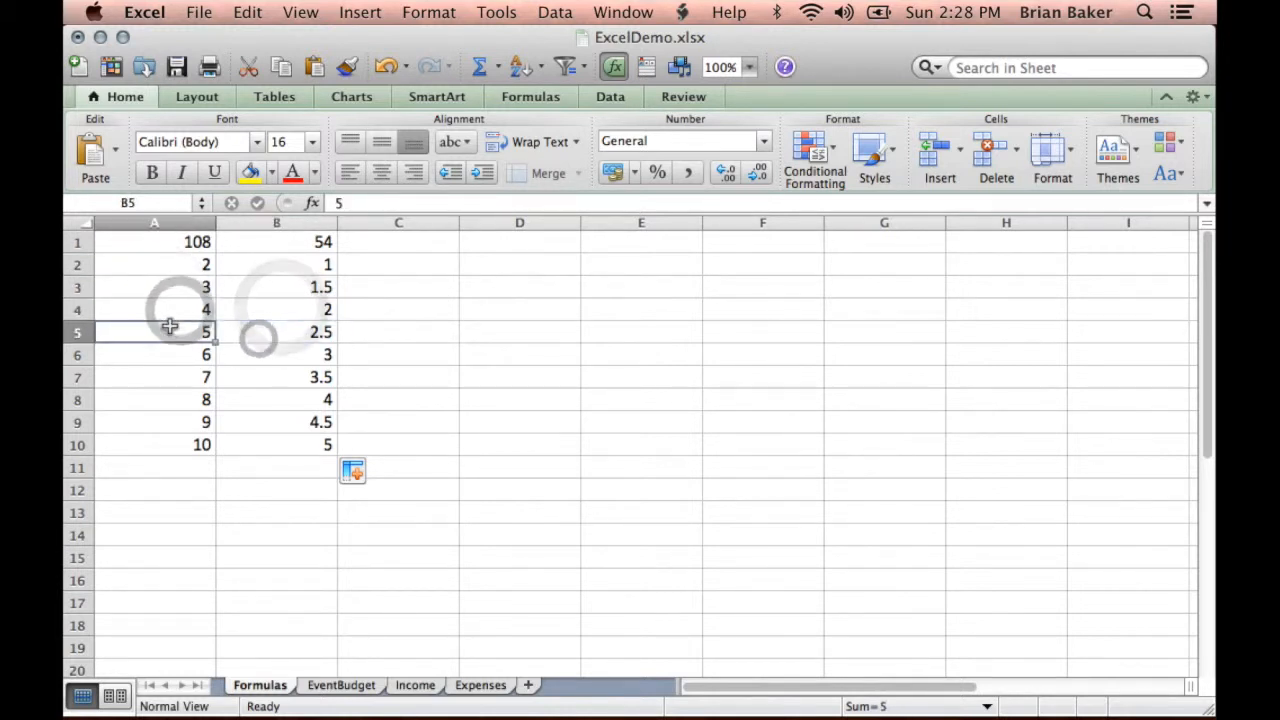
left_click(258, 354)
left_click(130, 355)
left_click(257, 377)
left_click(135, 378)
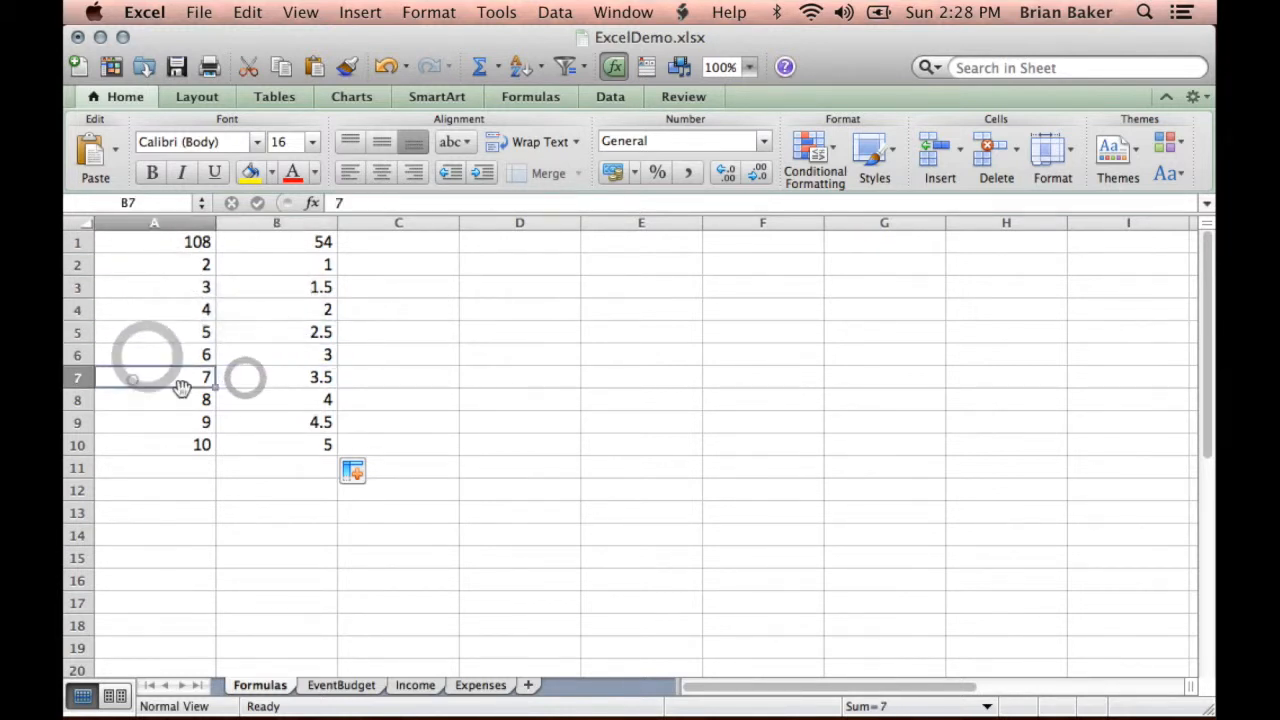
left_click(251, 400)
left_click(140, 400)
left_click(258, 422)
left_click(143, 421)
left_click(253, 444)
left_click(180, 446)
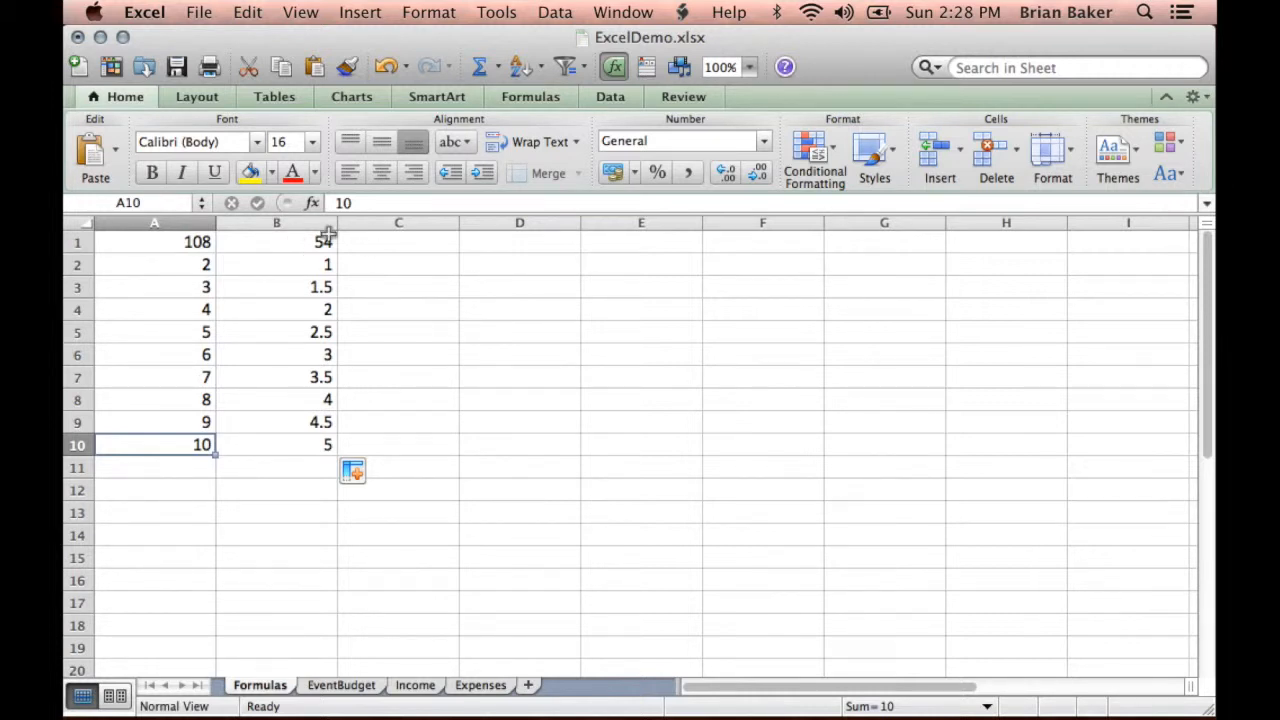
- Format all of column B in the Formulas sheet with the Currency number format
left_click(309, 223)
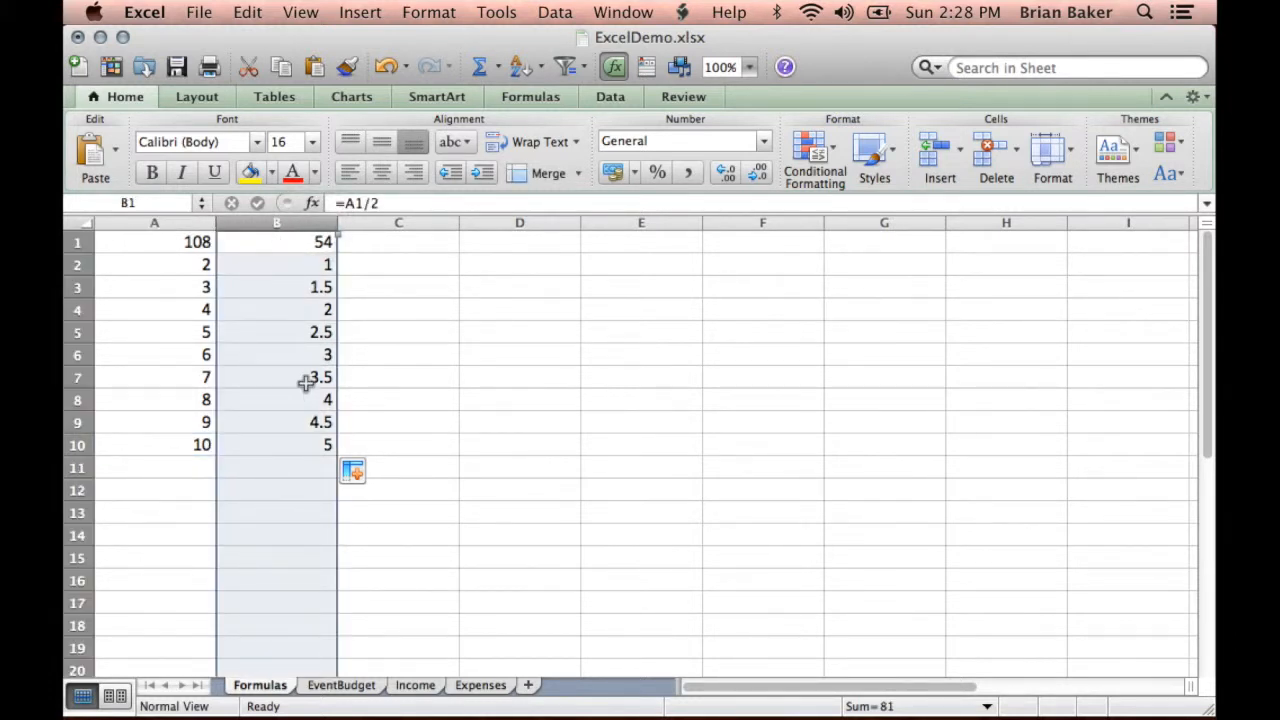
left_click(763, 141)
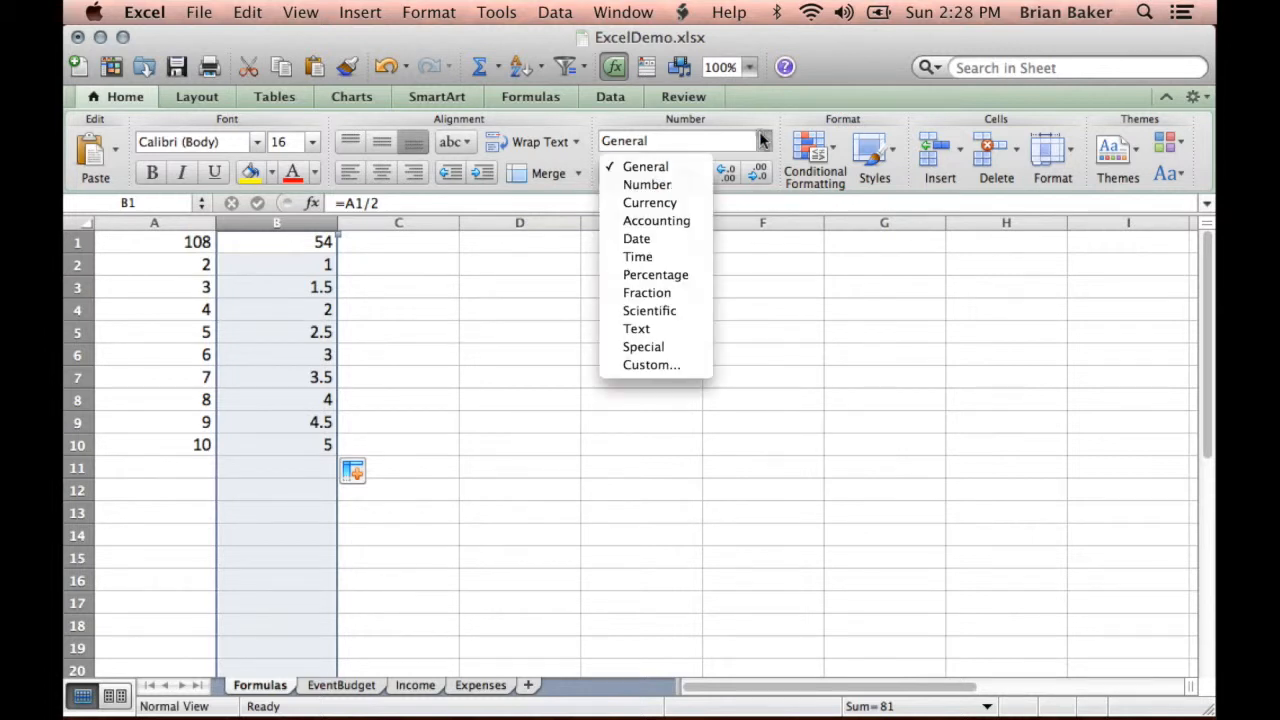
left_click(660, 203)
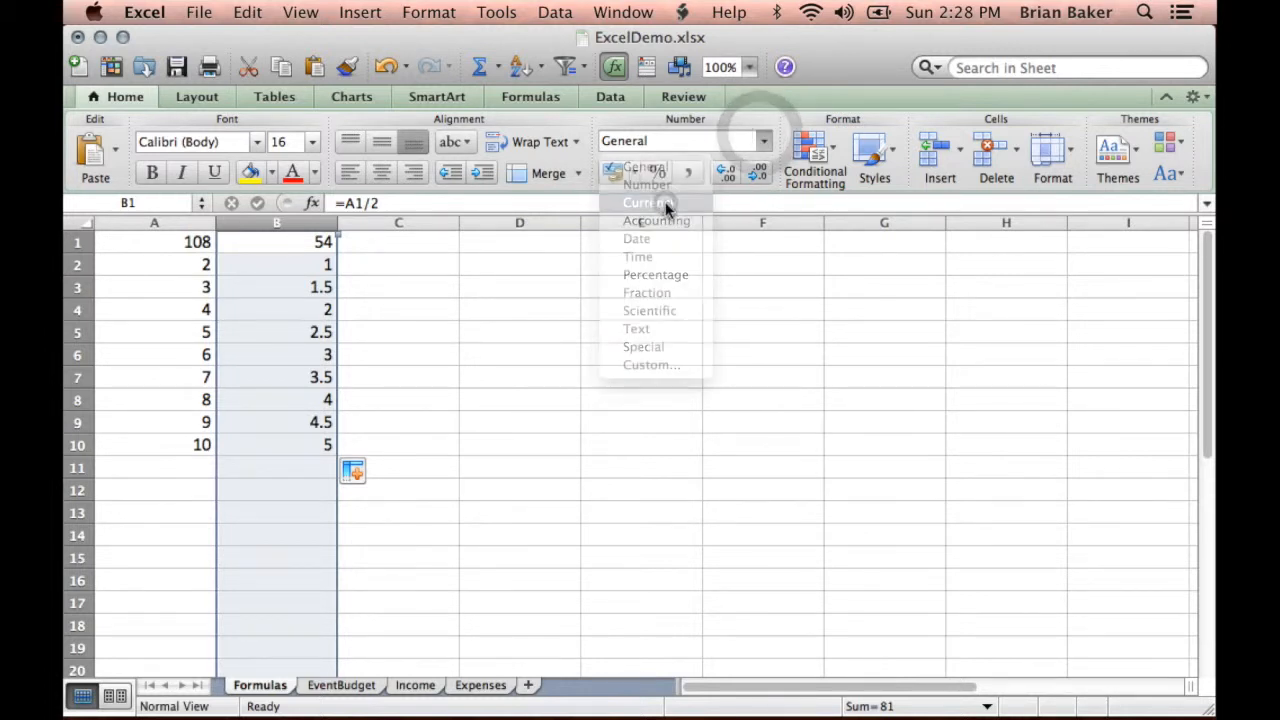
left_click(444, 341)
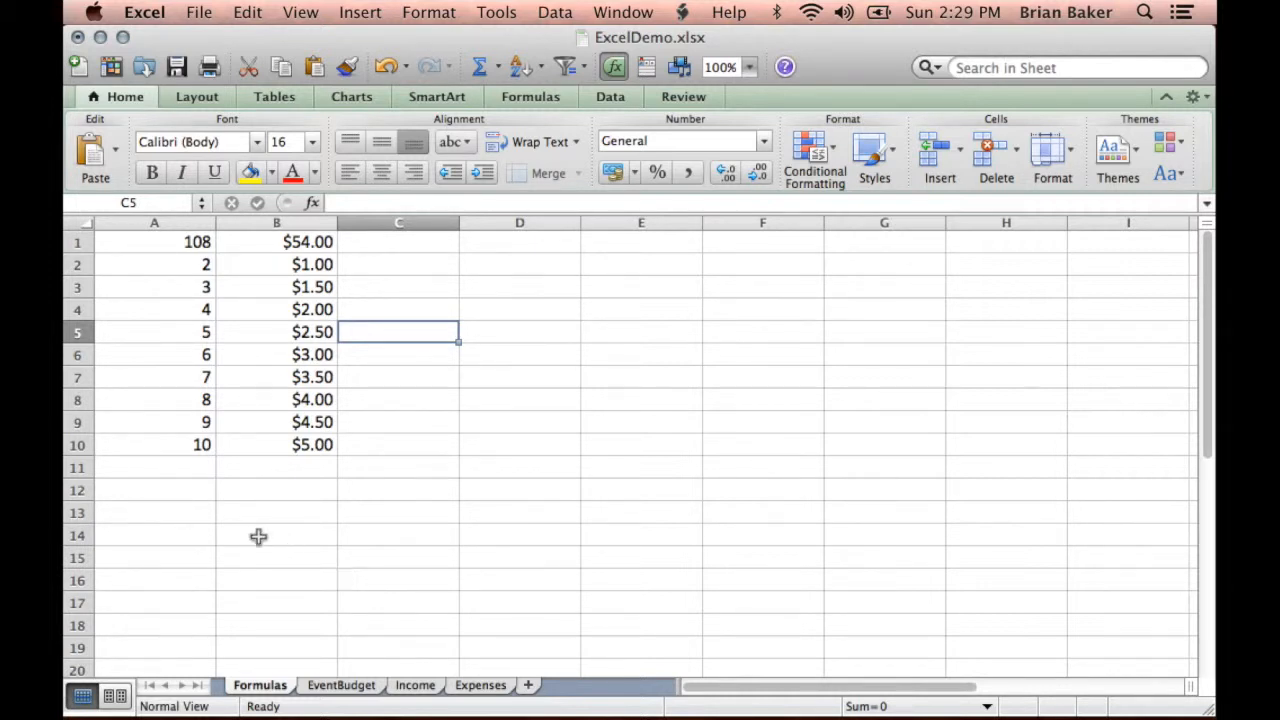
- Remove the division by 2 from the formula in cell B1, leaving =A1, and compare it with cell A1
left_click(317, 245)
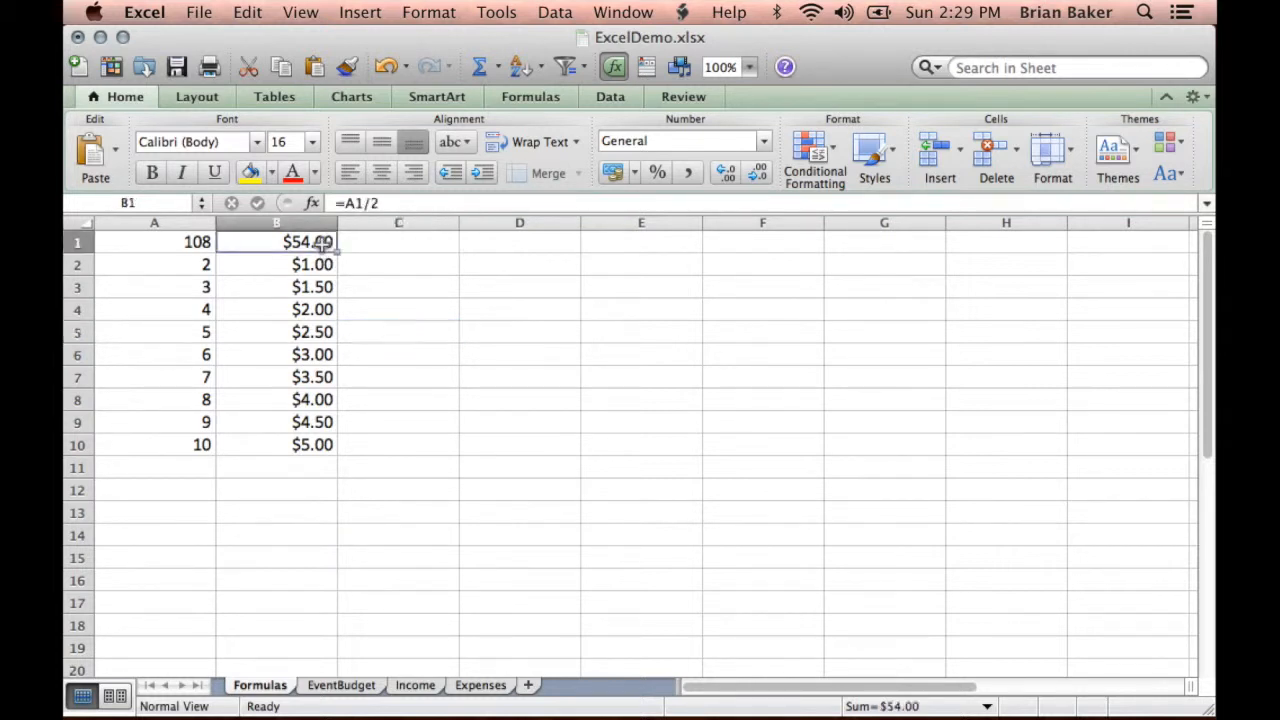
left_click(370, 202)
key("BackSpace")
key("BackSpace")
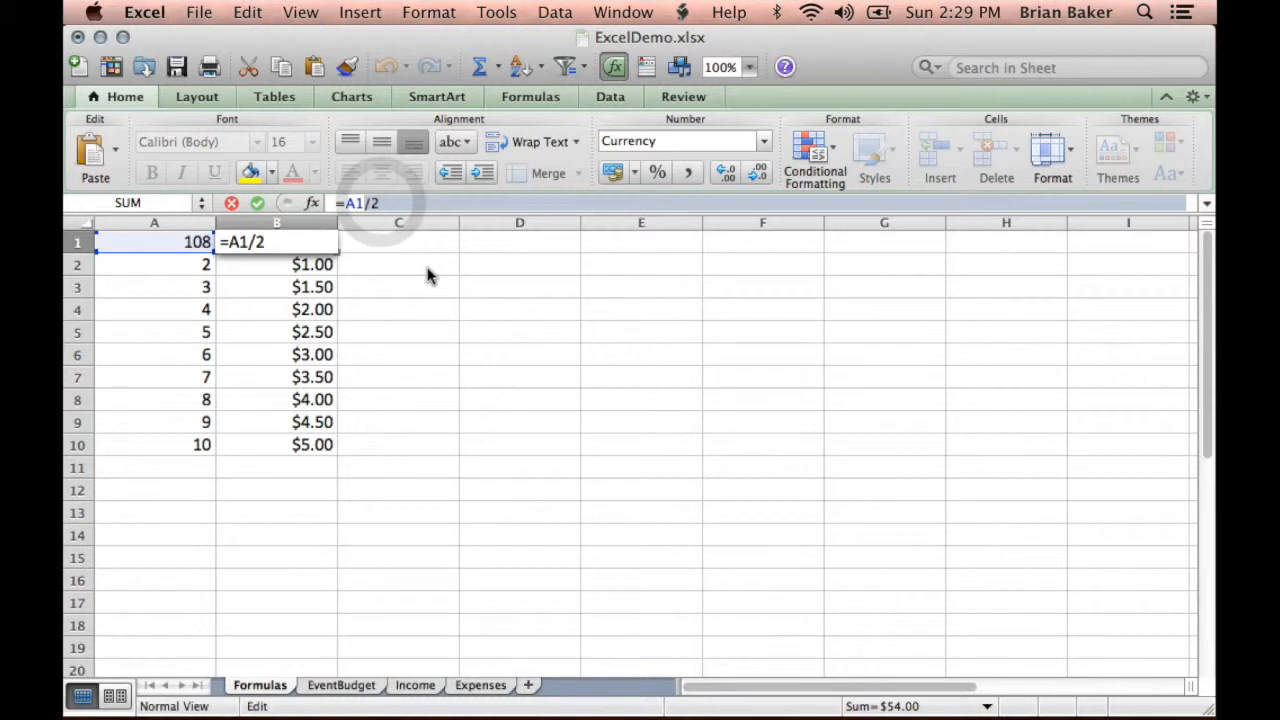
key("Return")
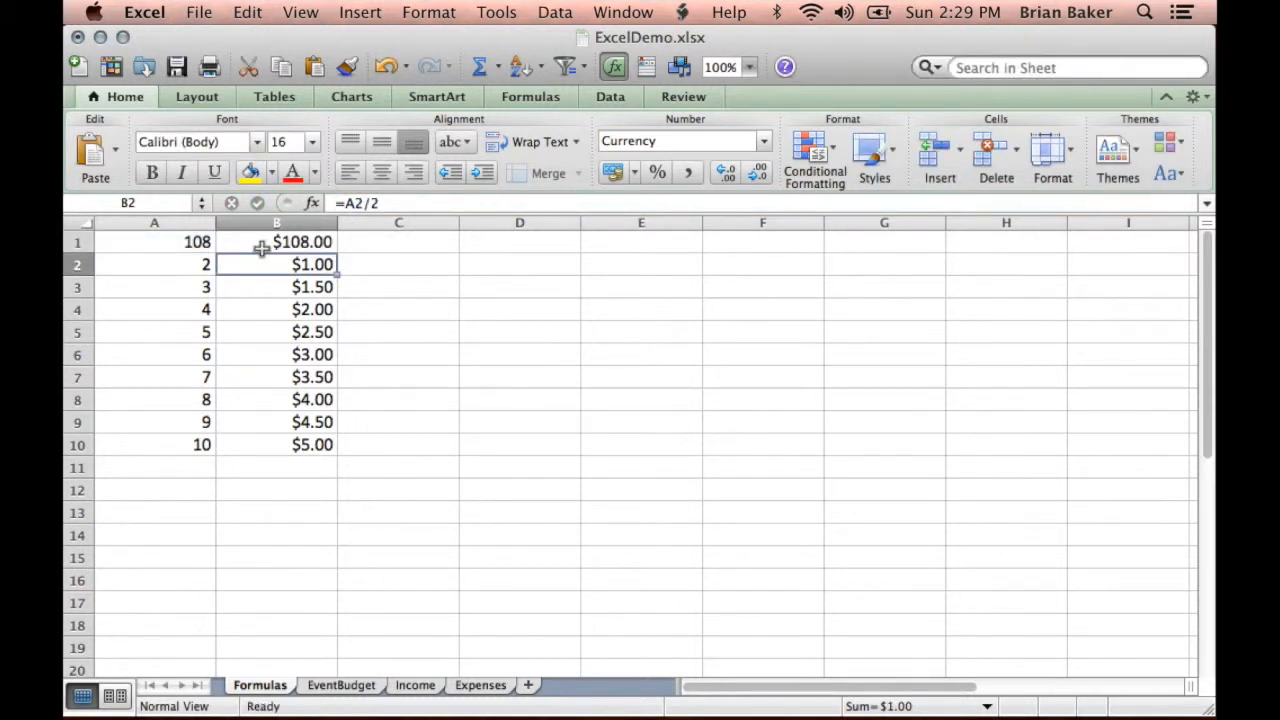
left_click(263, 247)
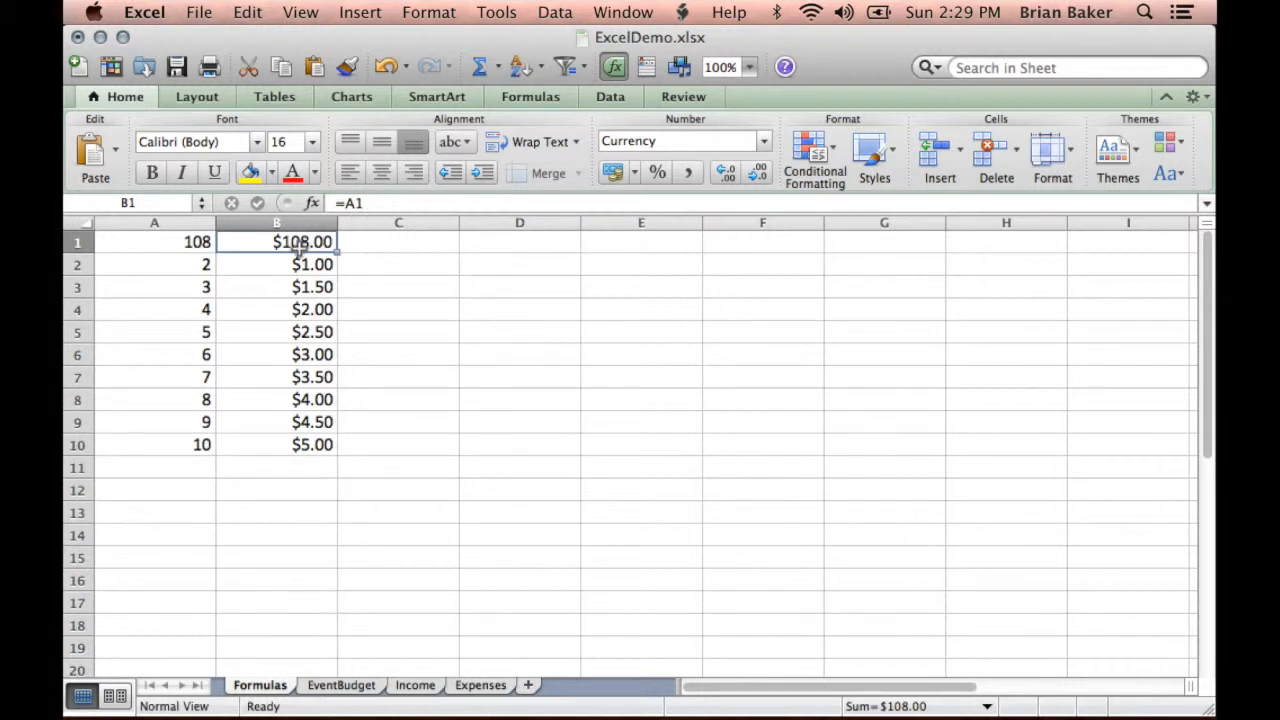
left_click(174, 242)
left_click(295, 245)
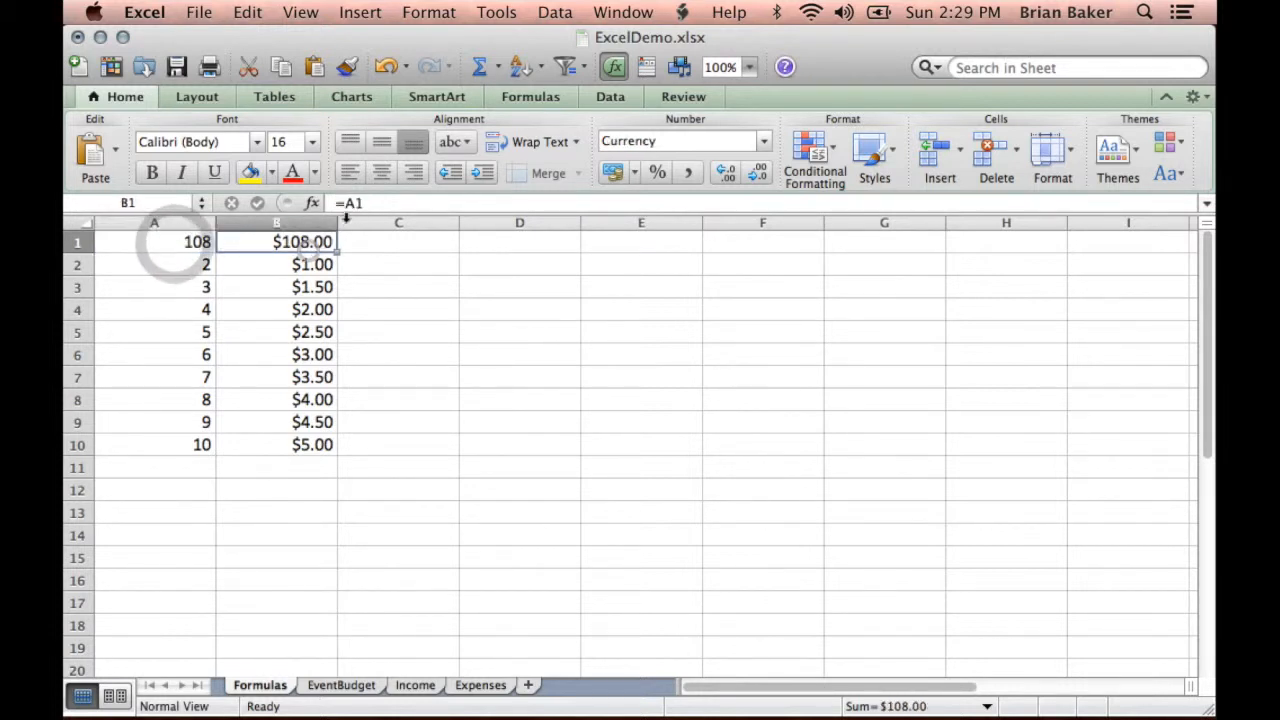
left_click(345, 203)
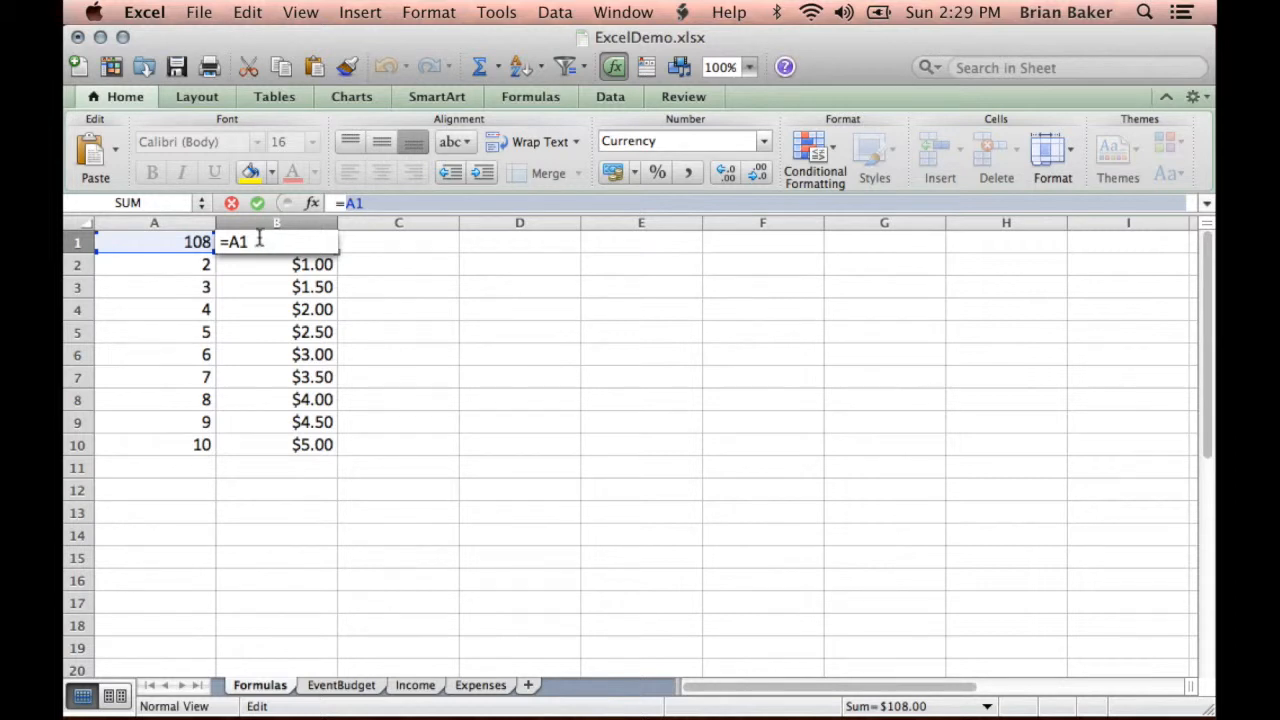
left_click(266, 266)
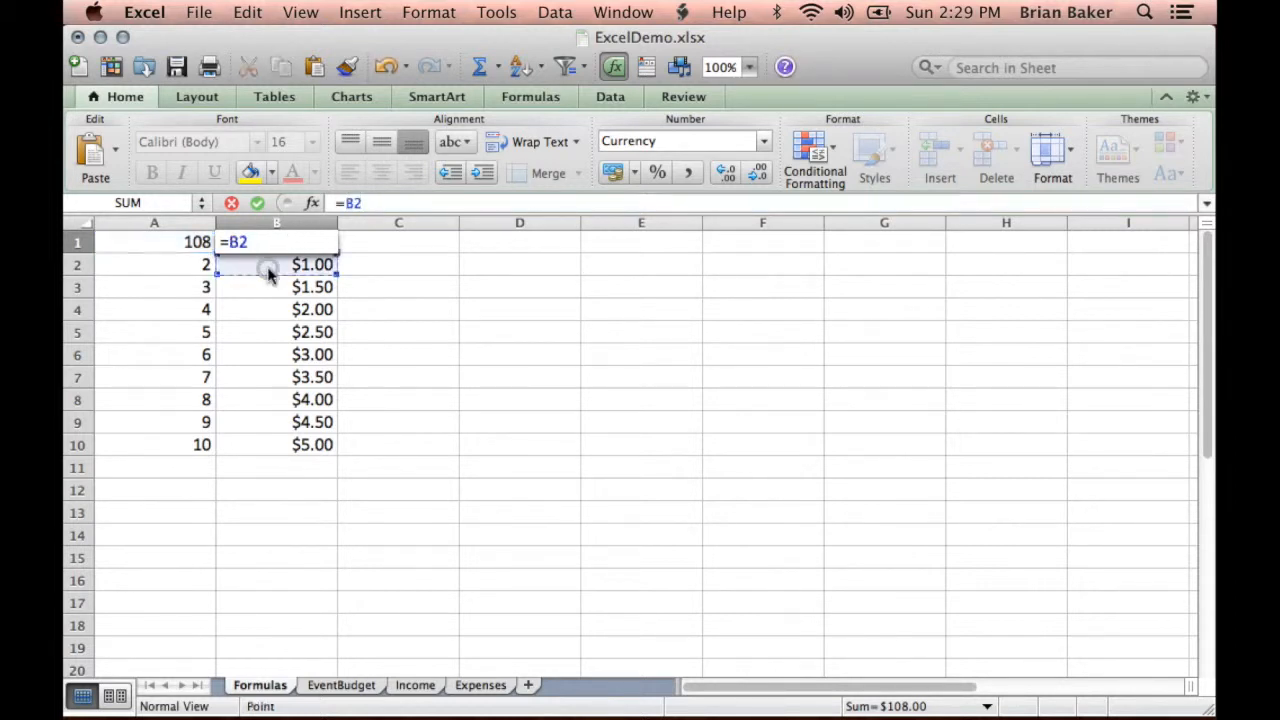
left_click(281, 242)
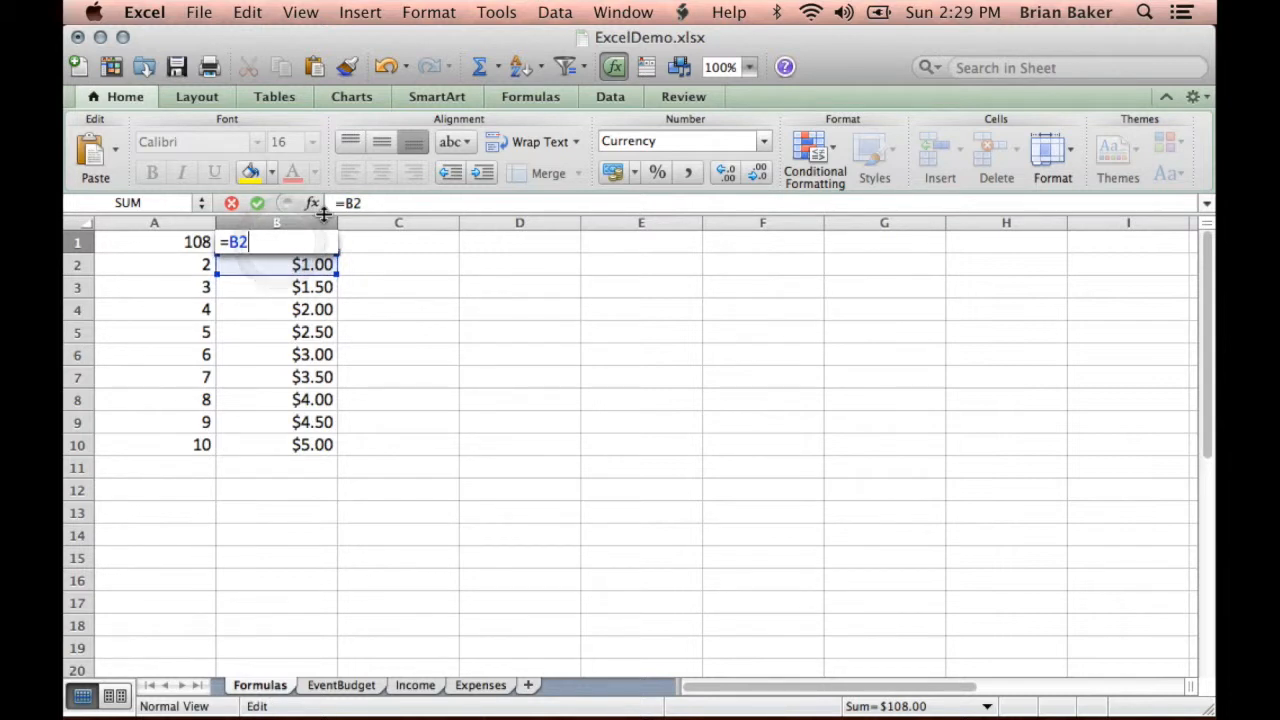
key("super+z")
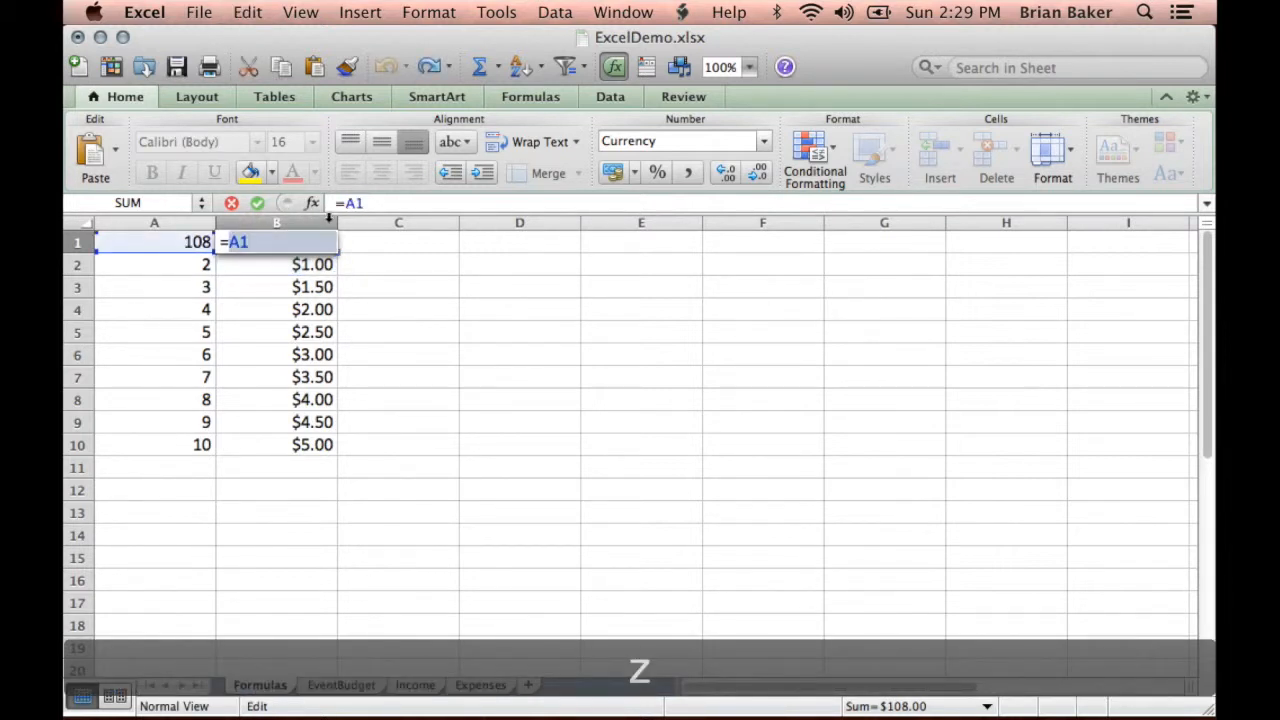
key("Return")
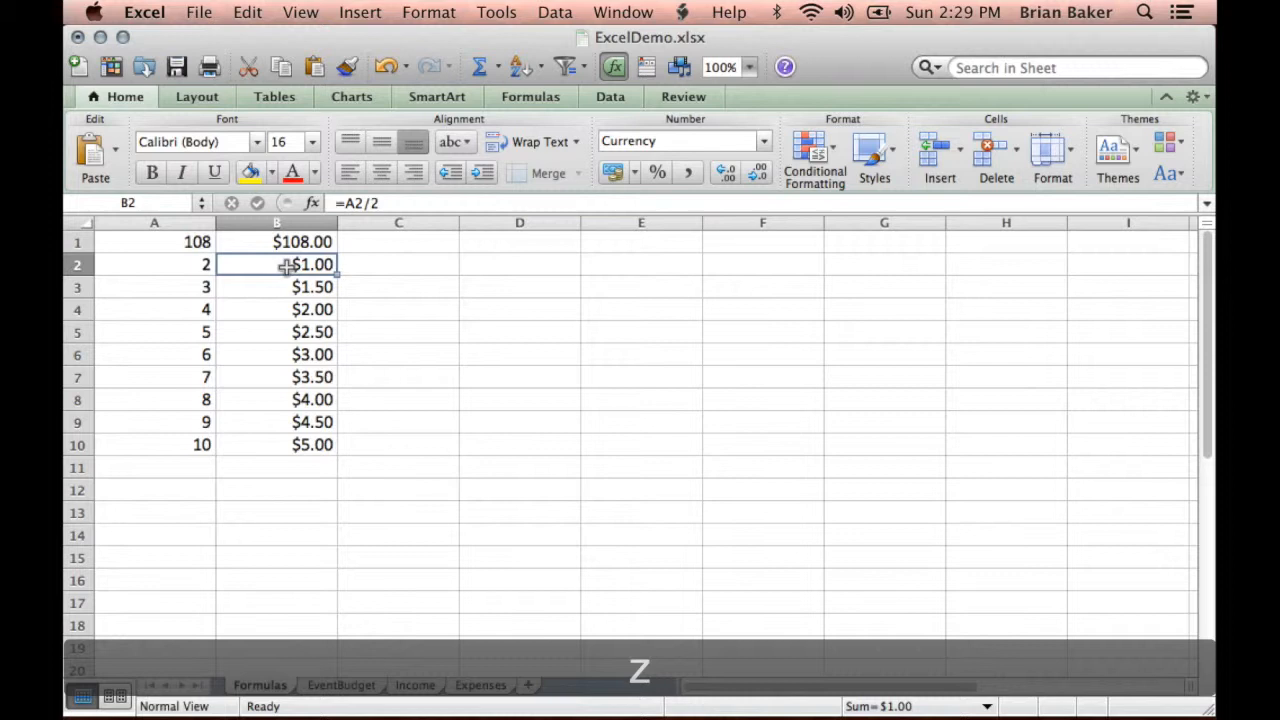
- Examine the formulas in cells B1 to B9, checking which column A cell each one references
left_click(297, 244)
left_click(297, 265)
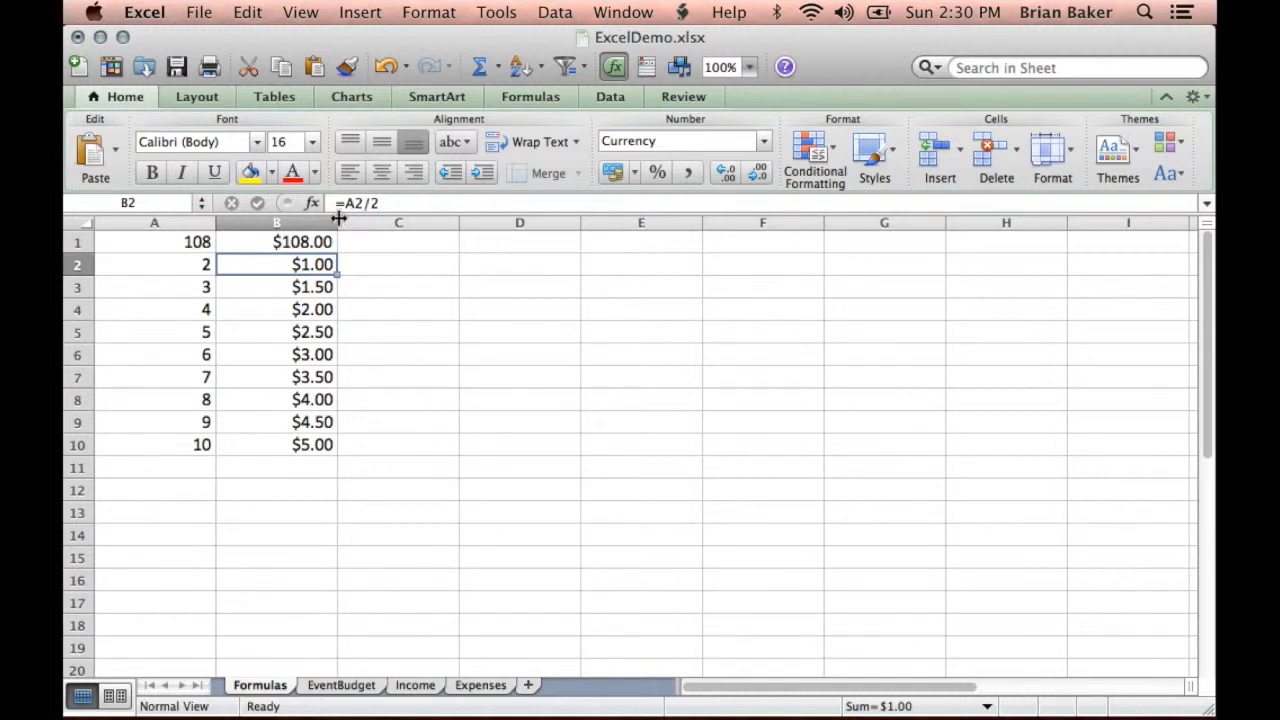
left_click(166, 242)
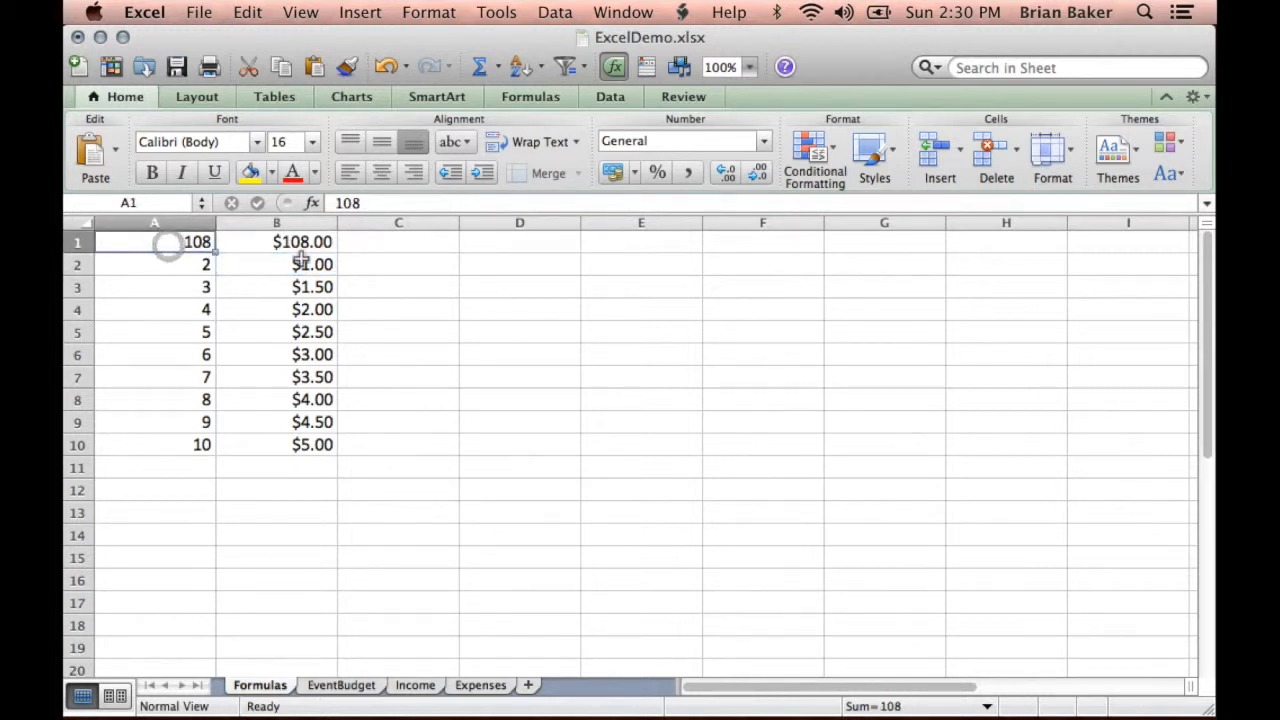
left_click(296, 266)
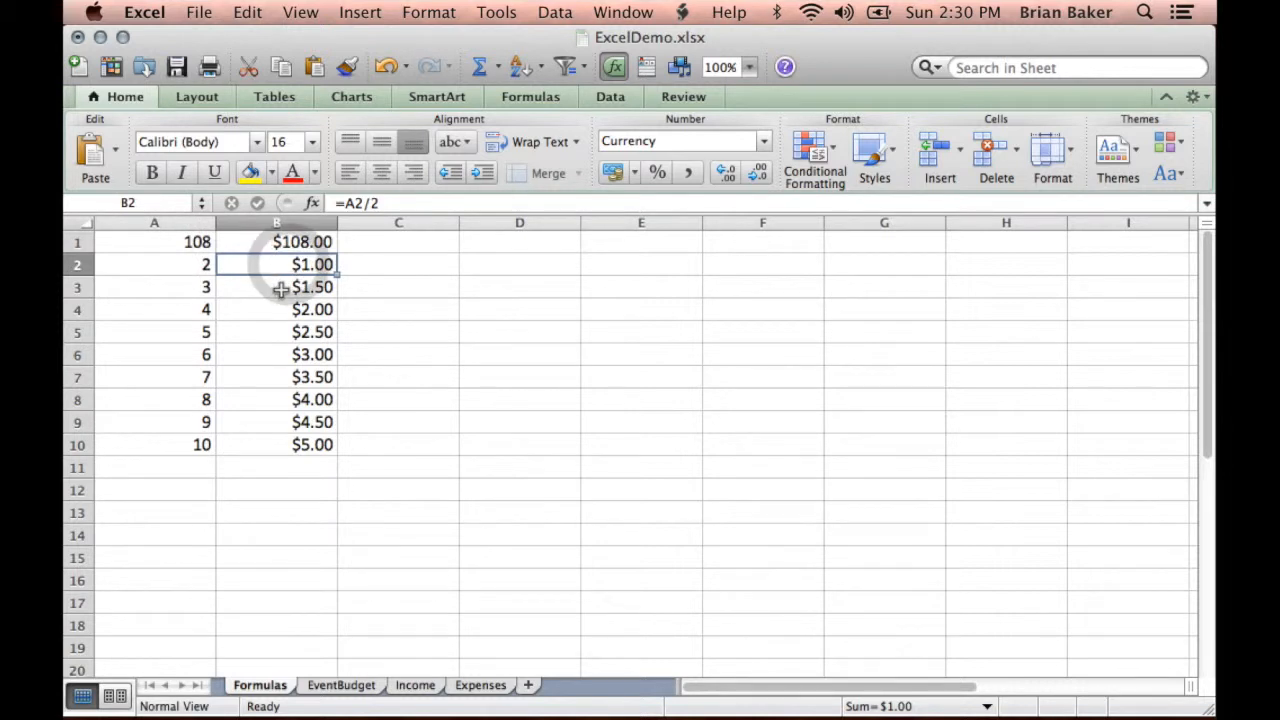
left_click(278, 288)
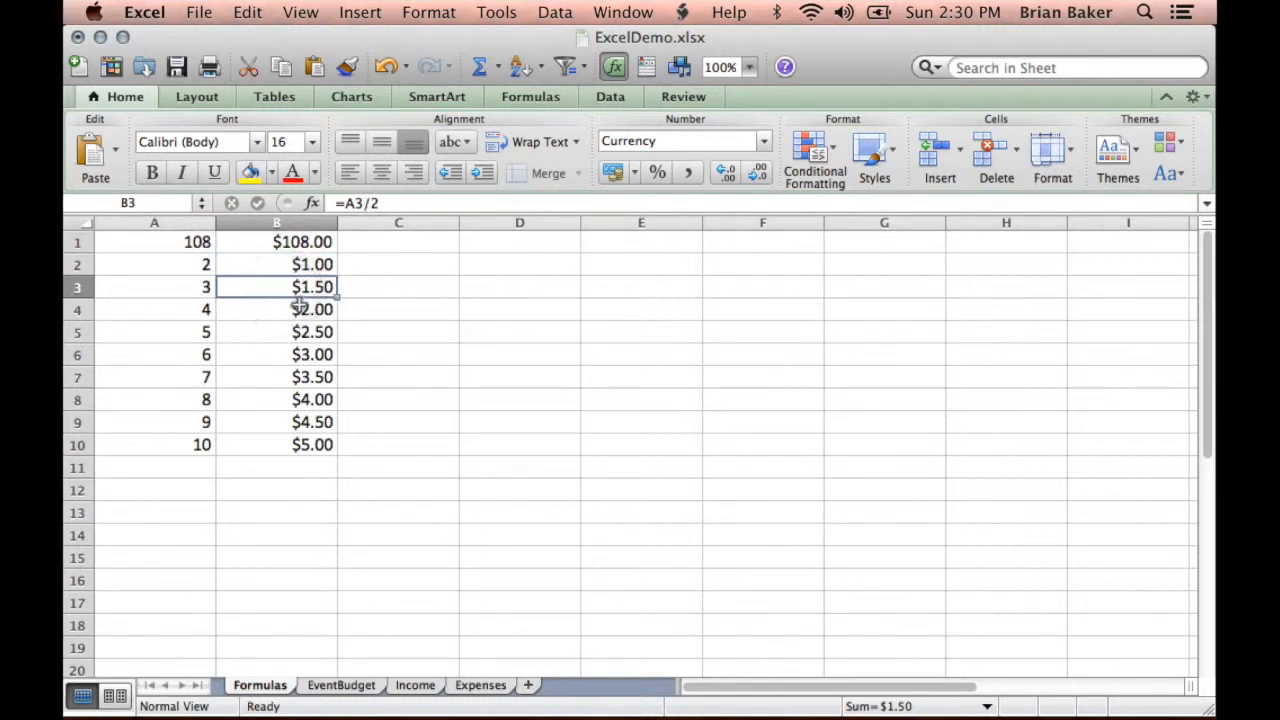
left_click(300, 308)
left_click(291, 338)
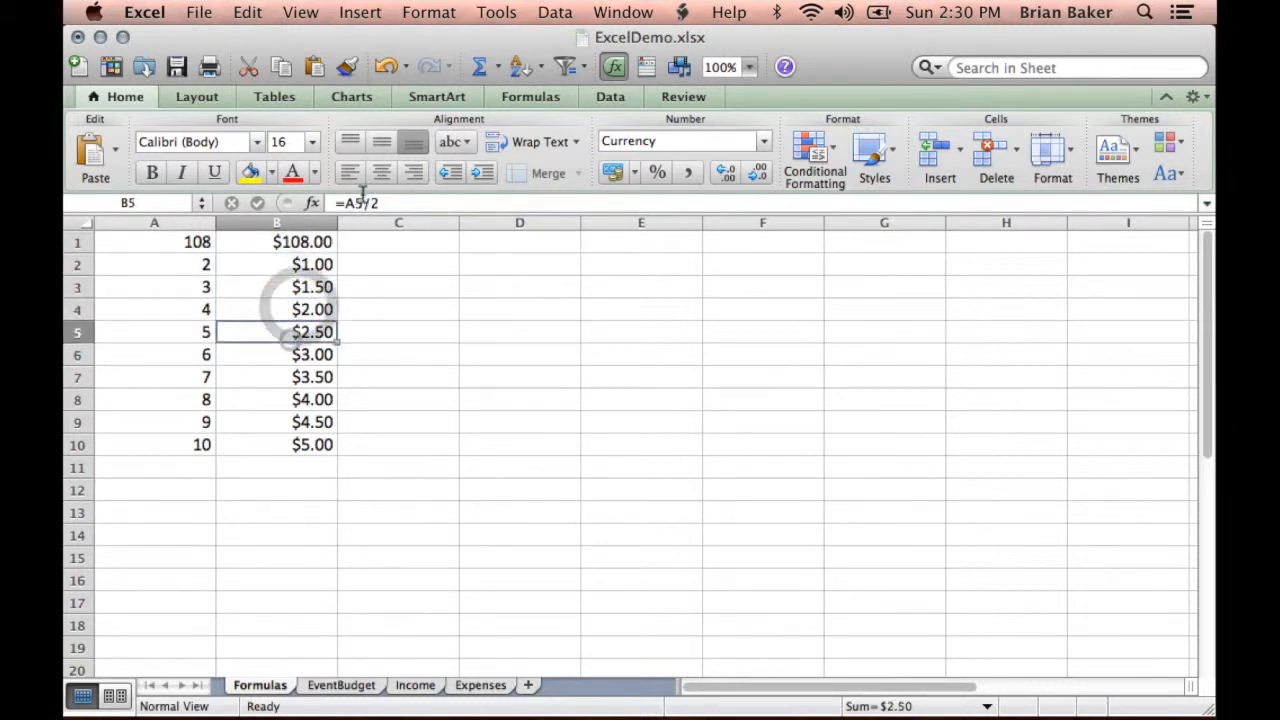
left_click(280, 354)
left_click(298, 372)
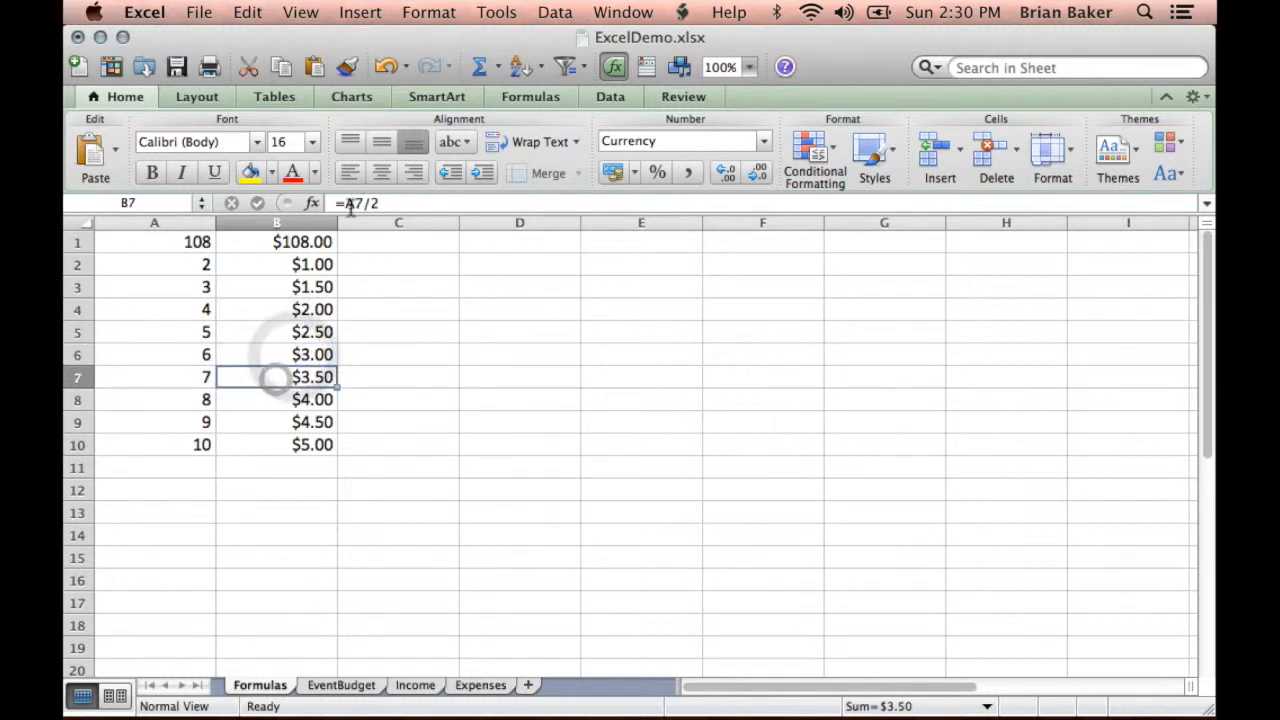
left_click(264, 400)
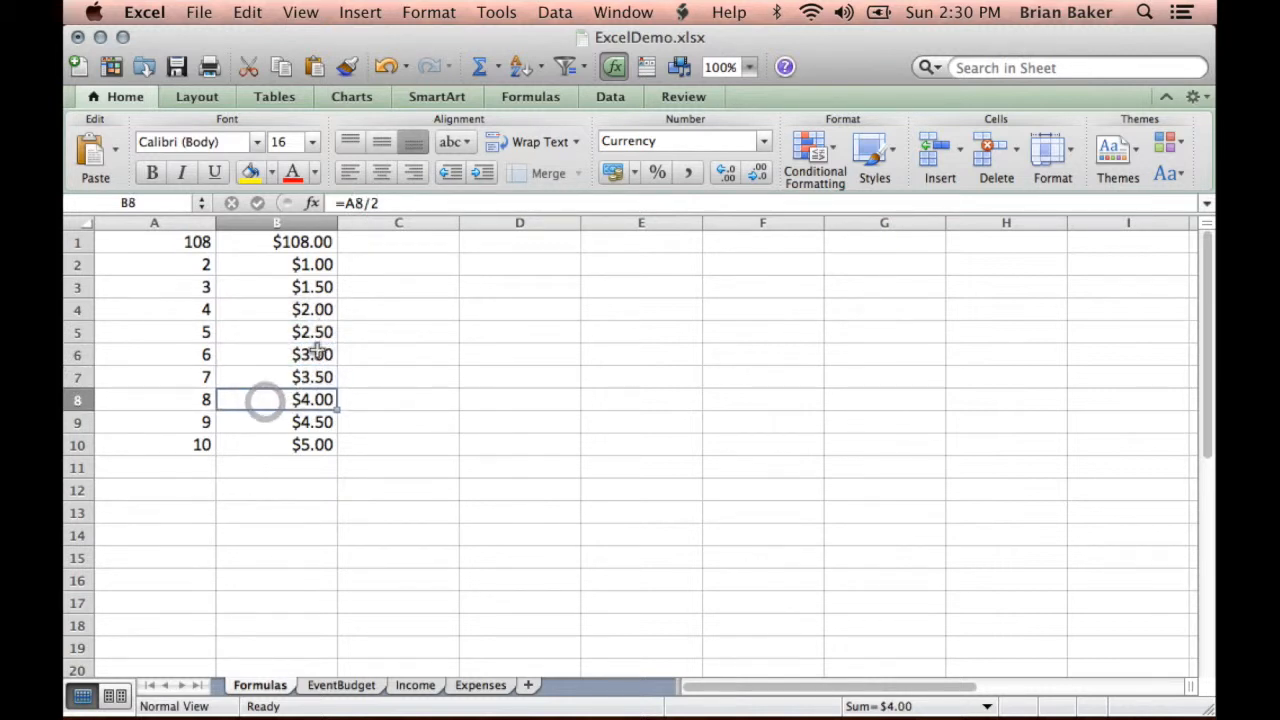
left_click(279, 421)
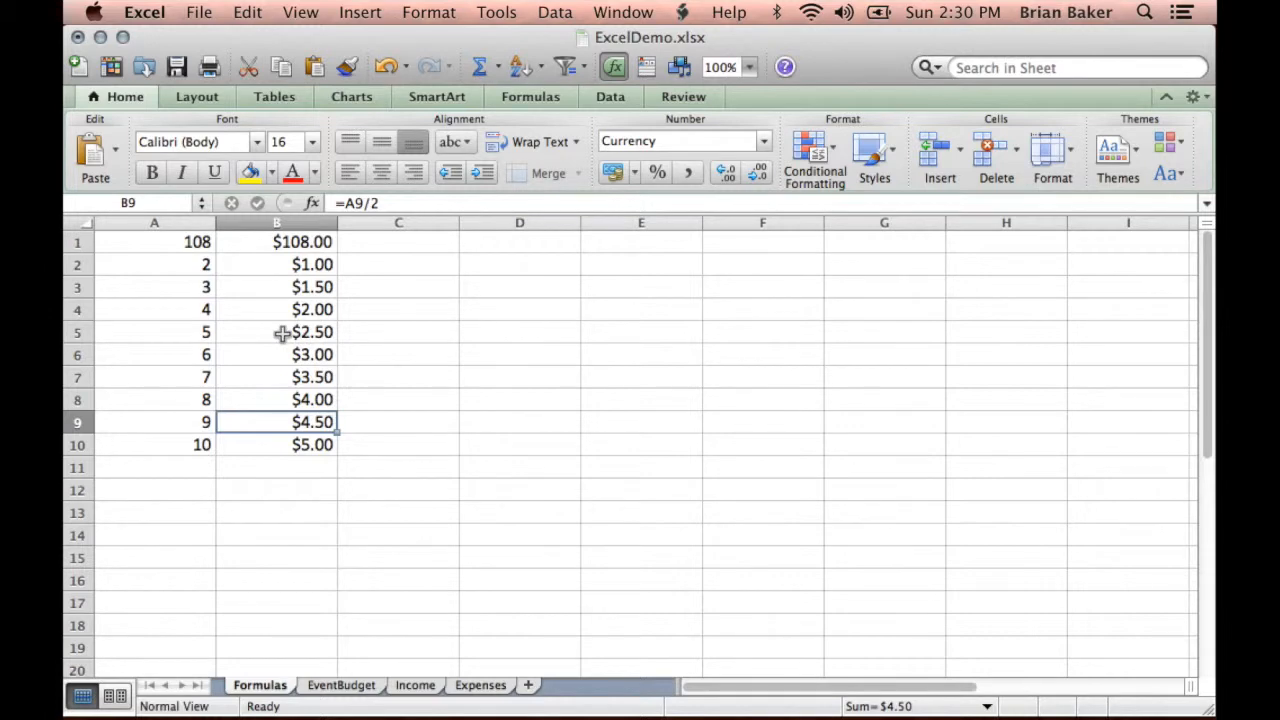
- Switch to the EventBudget sheet and examine the budgeted income total's formula in B10 and the income cells it sums
left_click(362, 690)
left_click(526, 256)
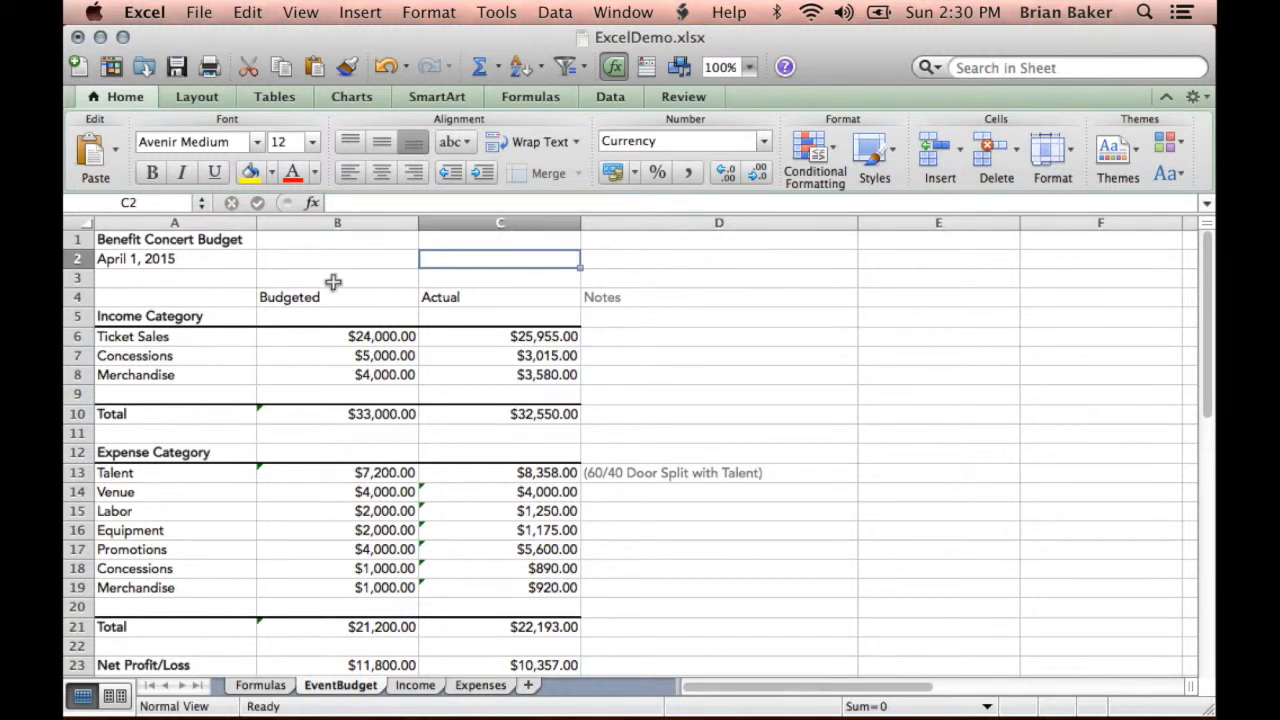
left_click(307, 418)
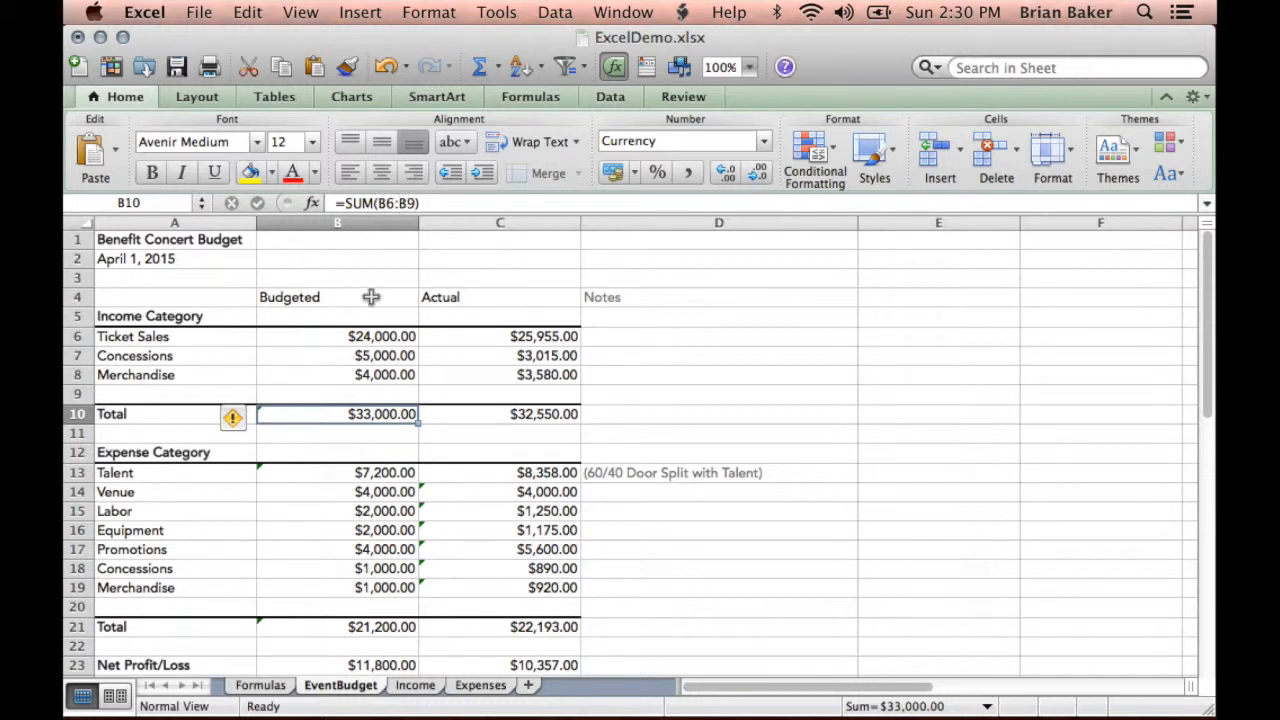
left_click(363, 337)
left_click(370, 375)
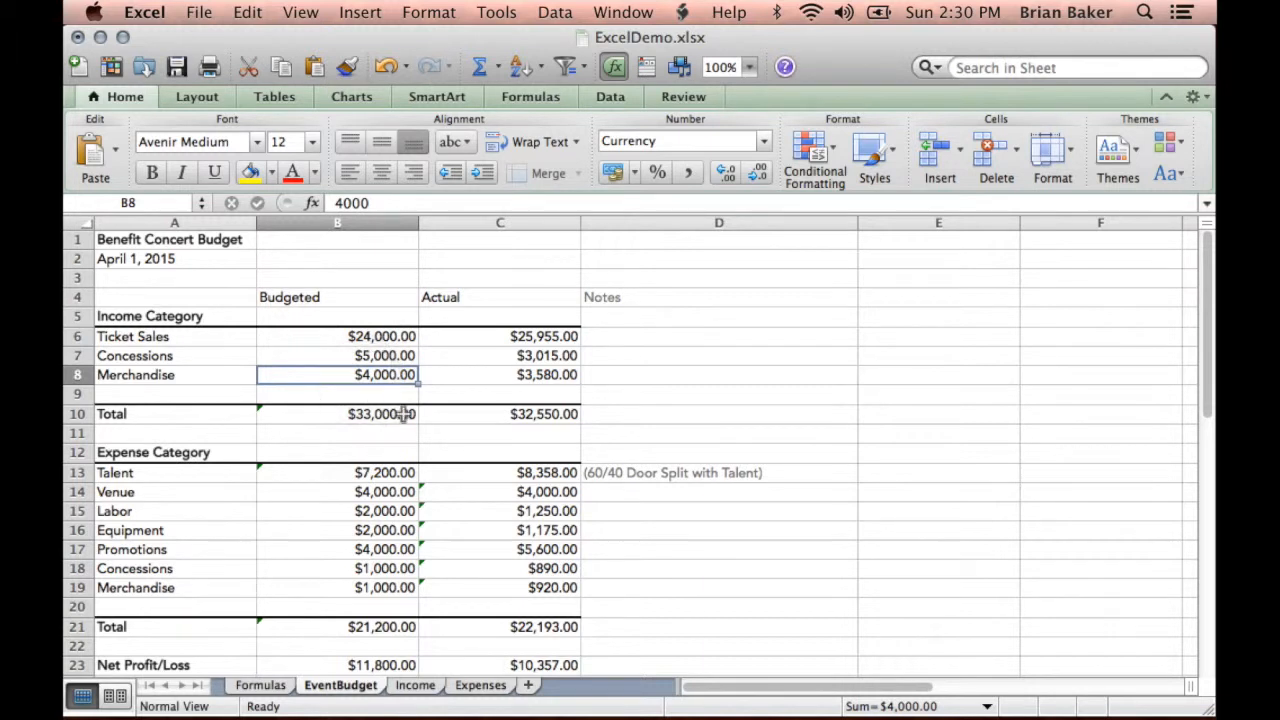
- Examine the budgeted Net Profit/Loss formula in B23 and the income and expense totals it references in B10 and B21
scroll(397, 418, "down", 2)
left_click(331, 589)
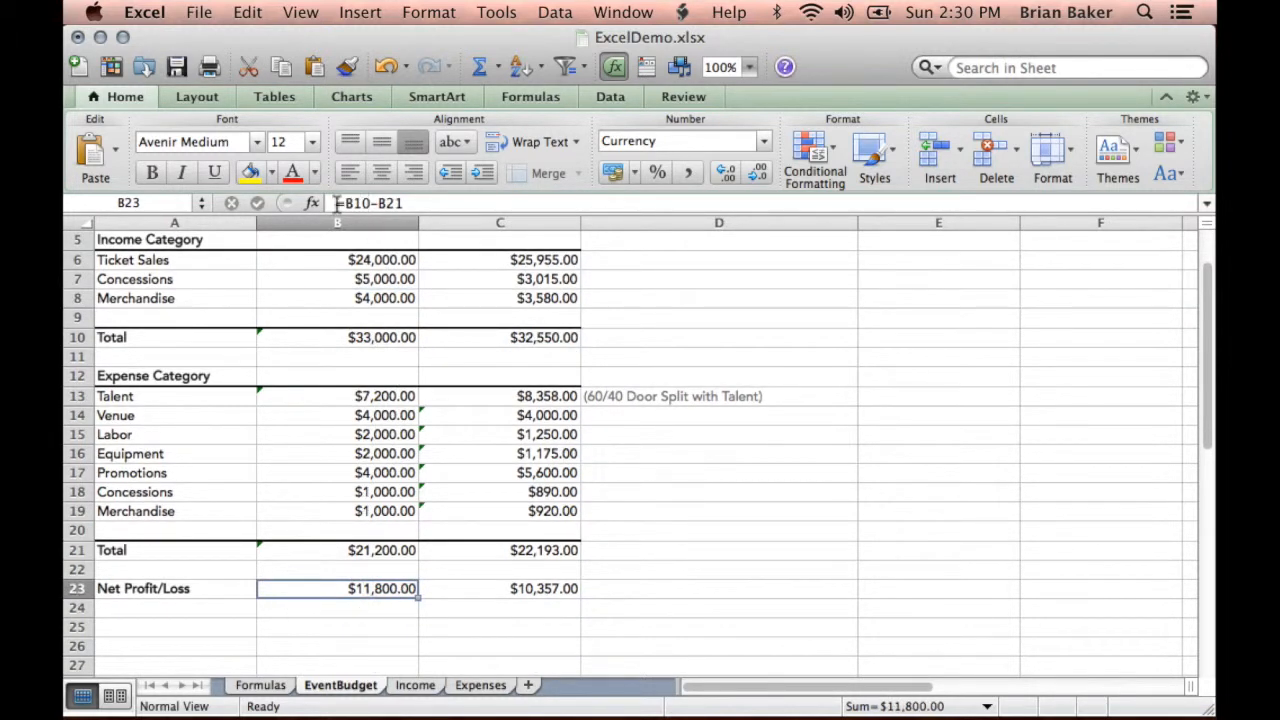
left_click(372, 338)
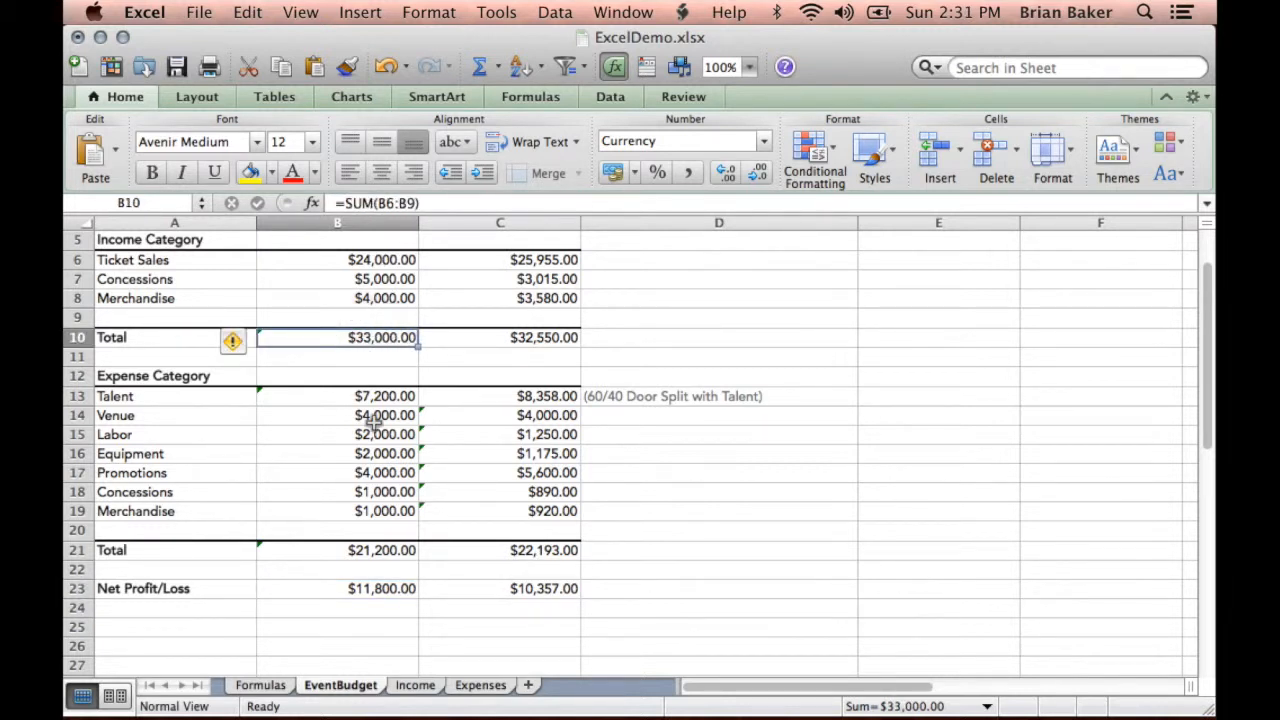
left_click(370, 552)
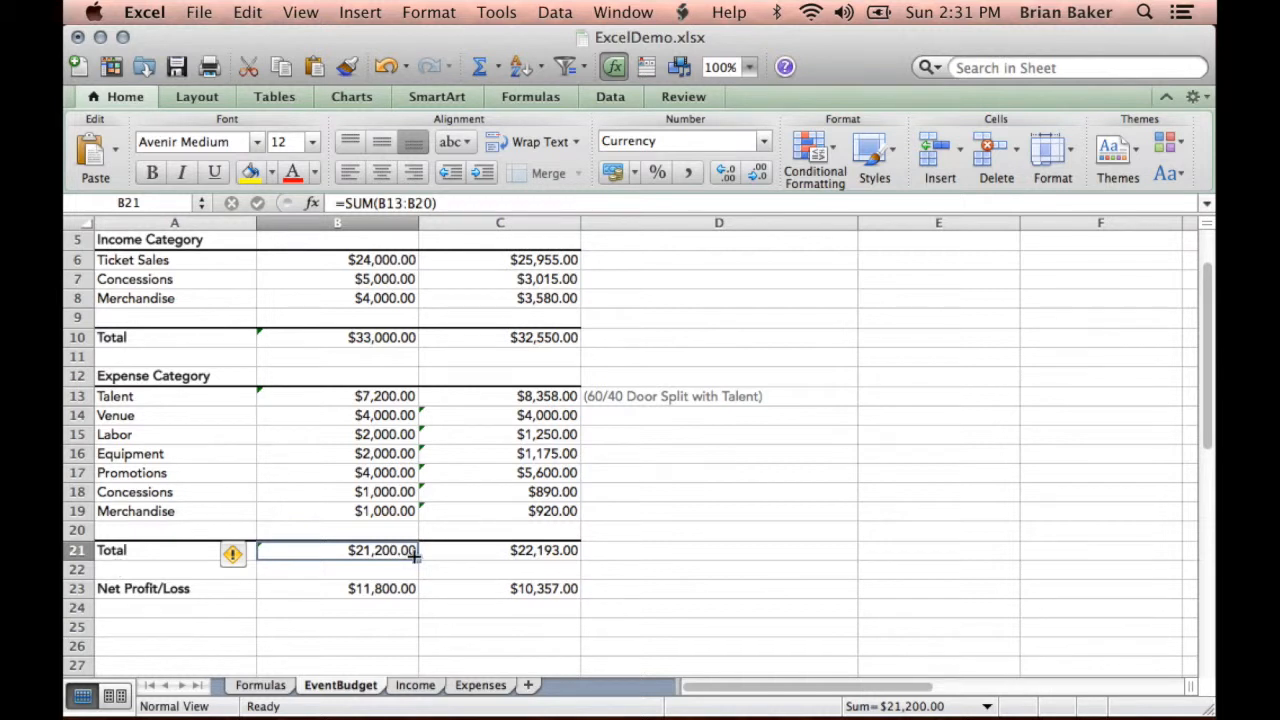
left_click(370, 593)
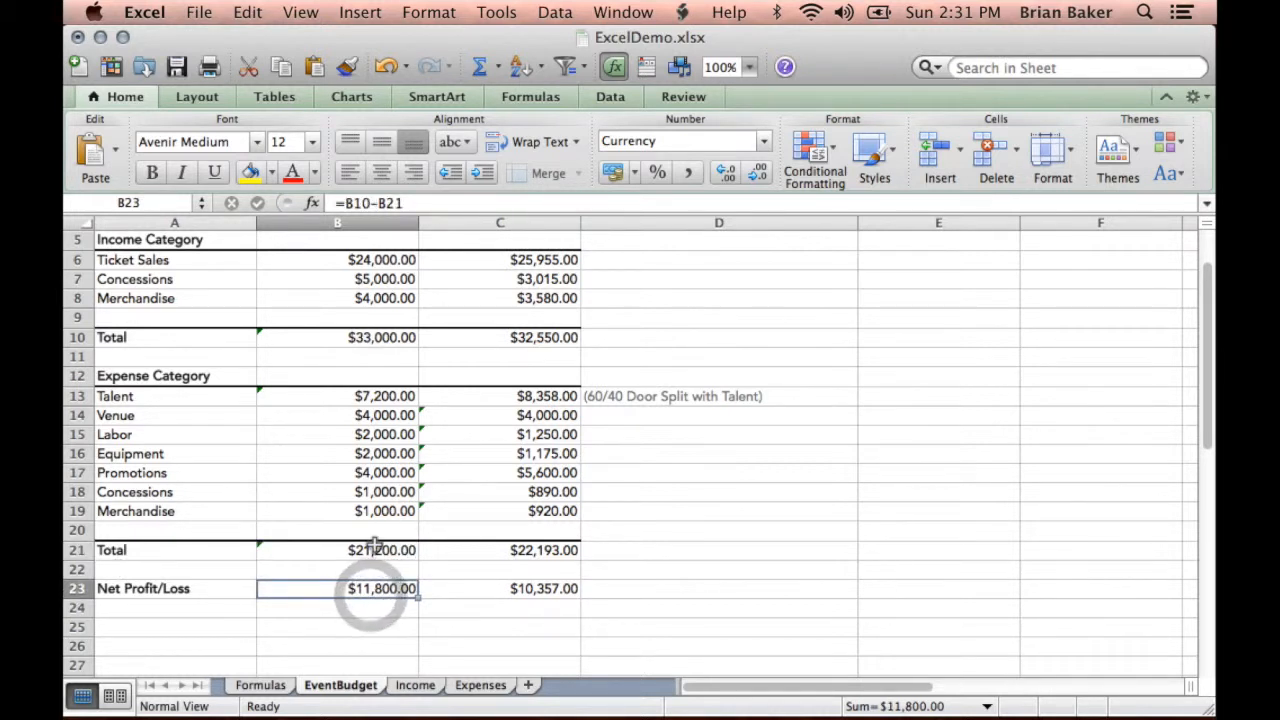
- Set the budgeted Concessions income in cell B7 to 6000
scroll(348, 310, "up", 1)
left_click(352, 315)
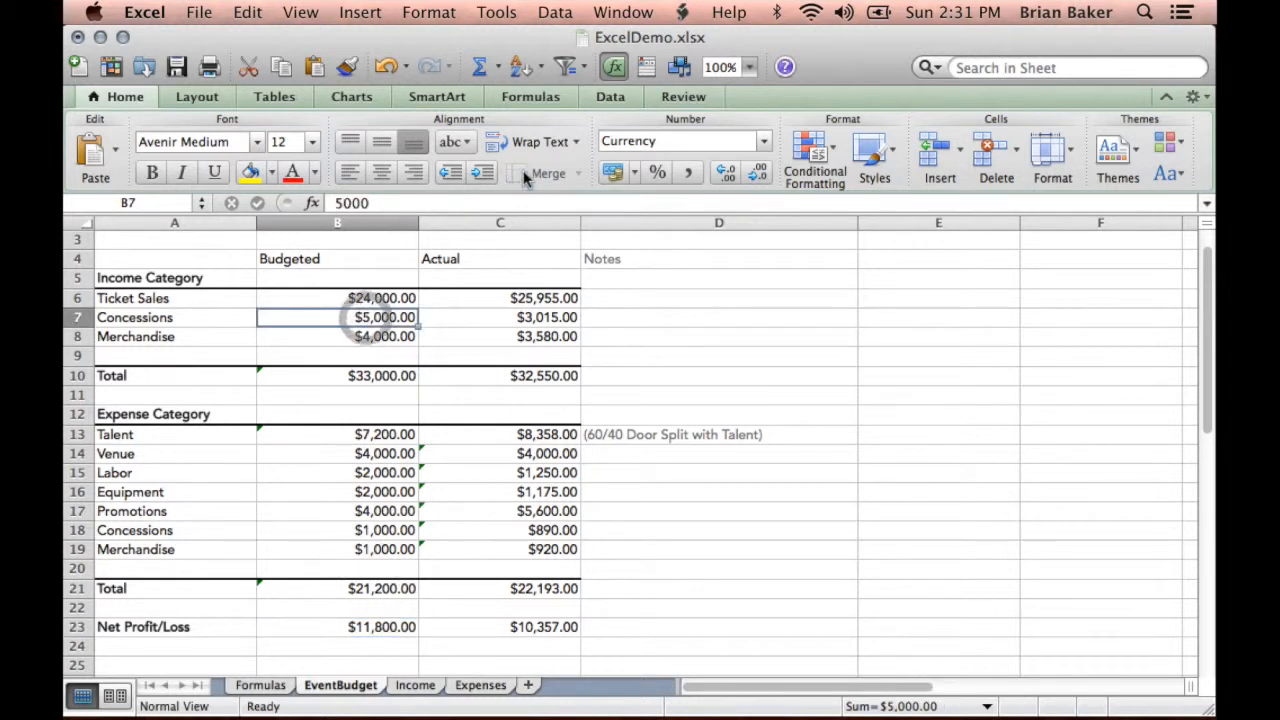
type("6")
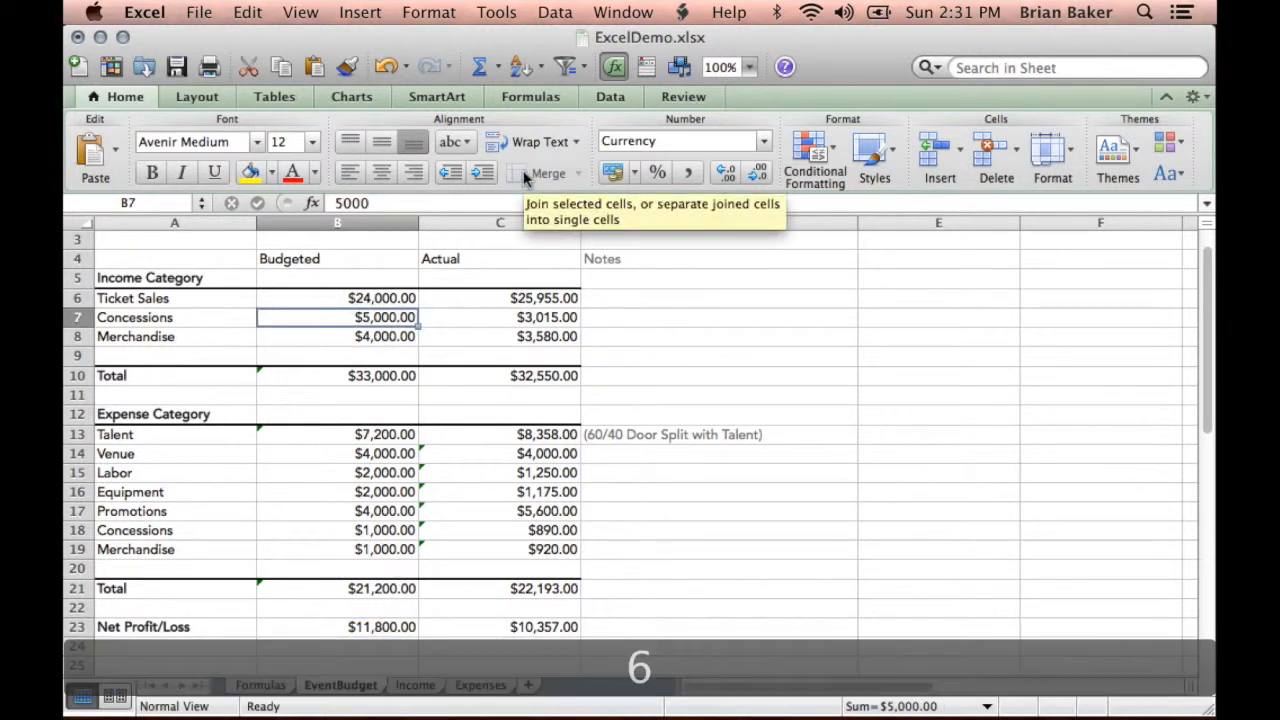
type("000")
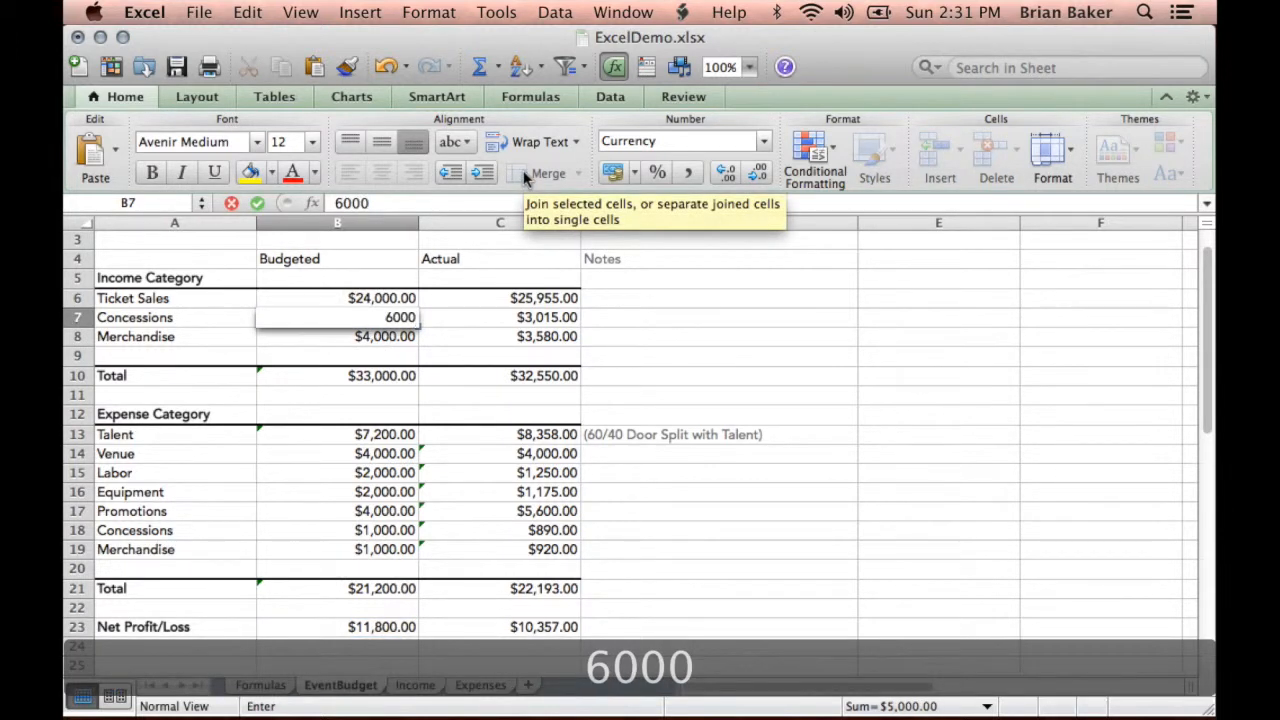
key("Return")
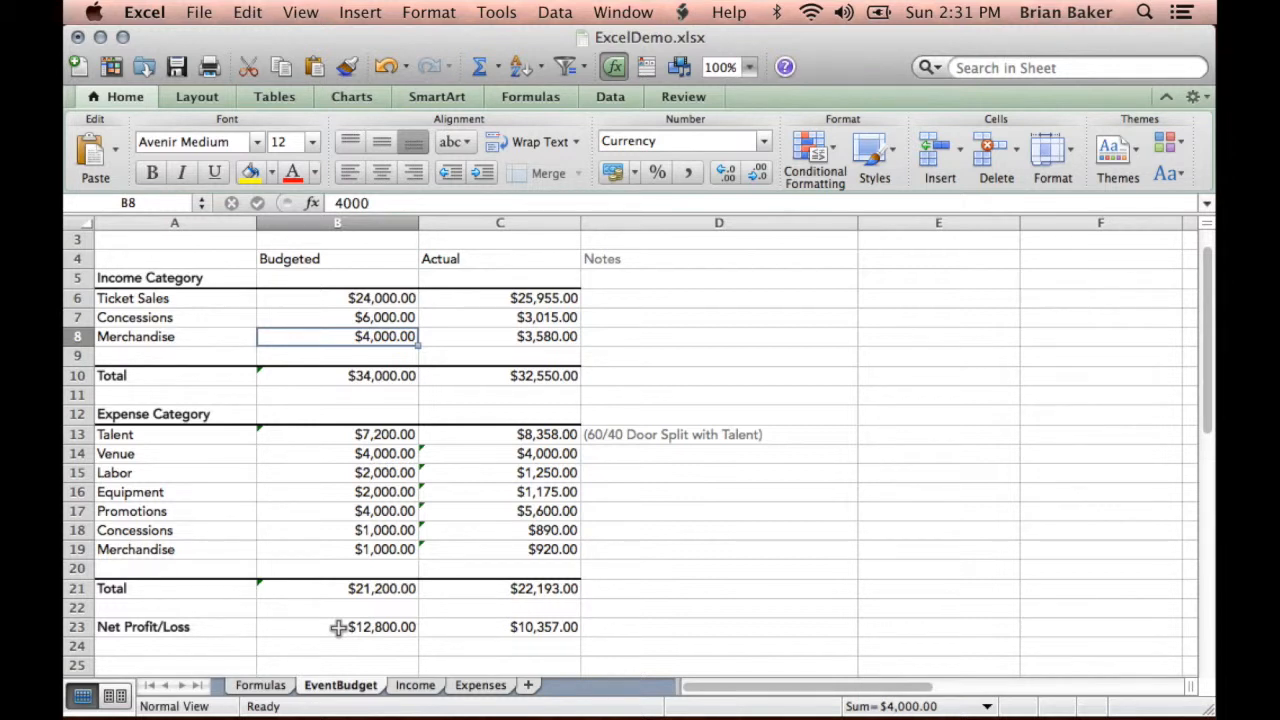
- Check the budgeted Talent formula in B13, and set the budgeted Ticket Sales income in B6 to 25000
left_click(385, 435)
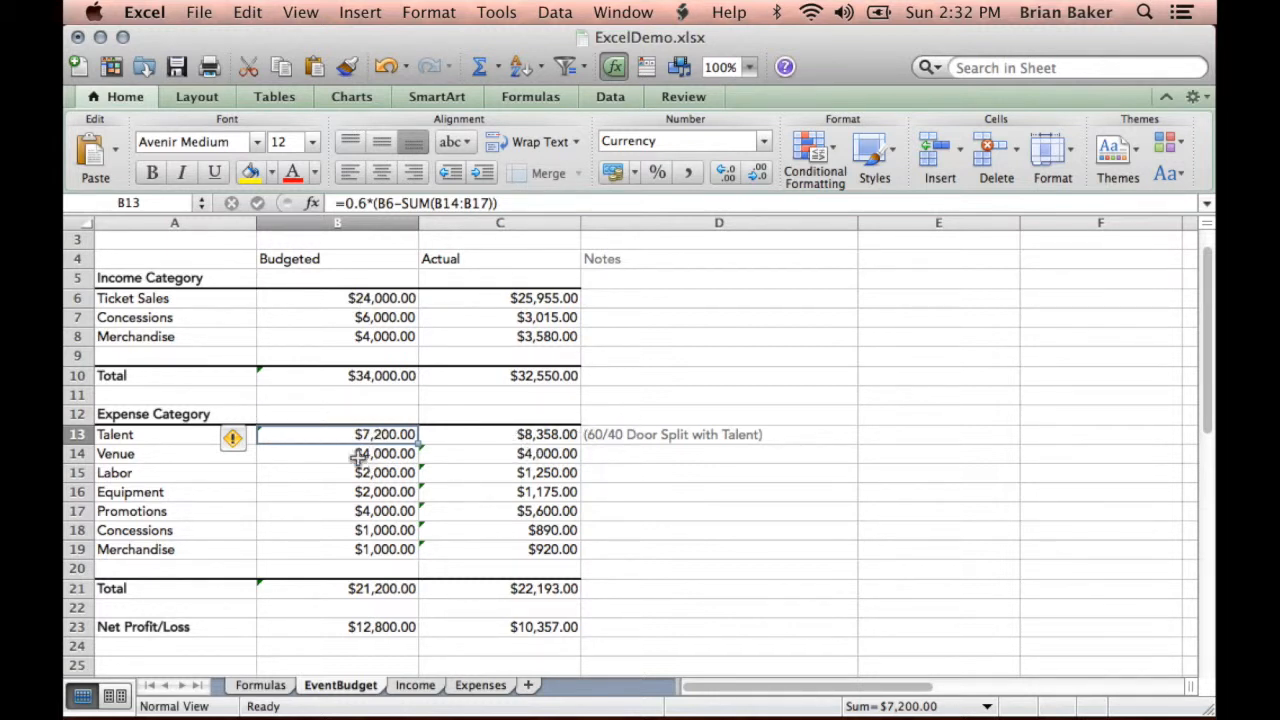
left_click(381, 298)
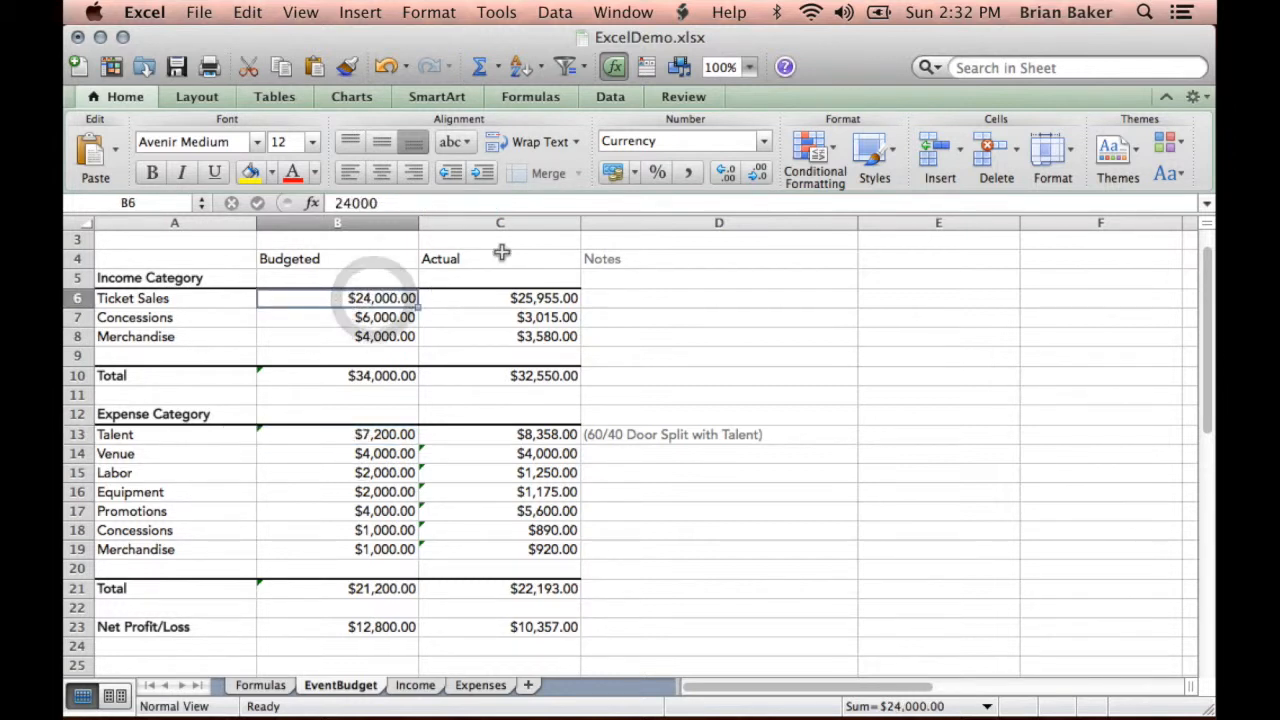
type("25000")
key("Return")
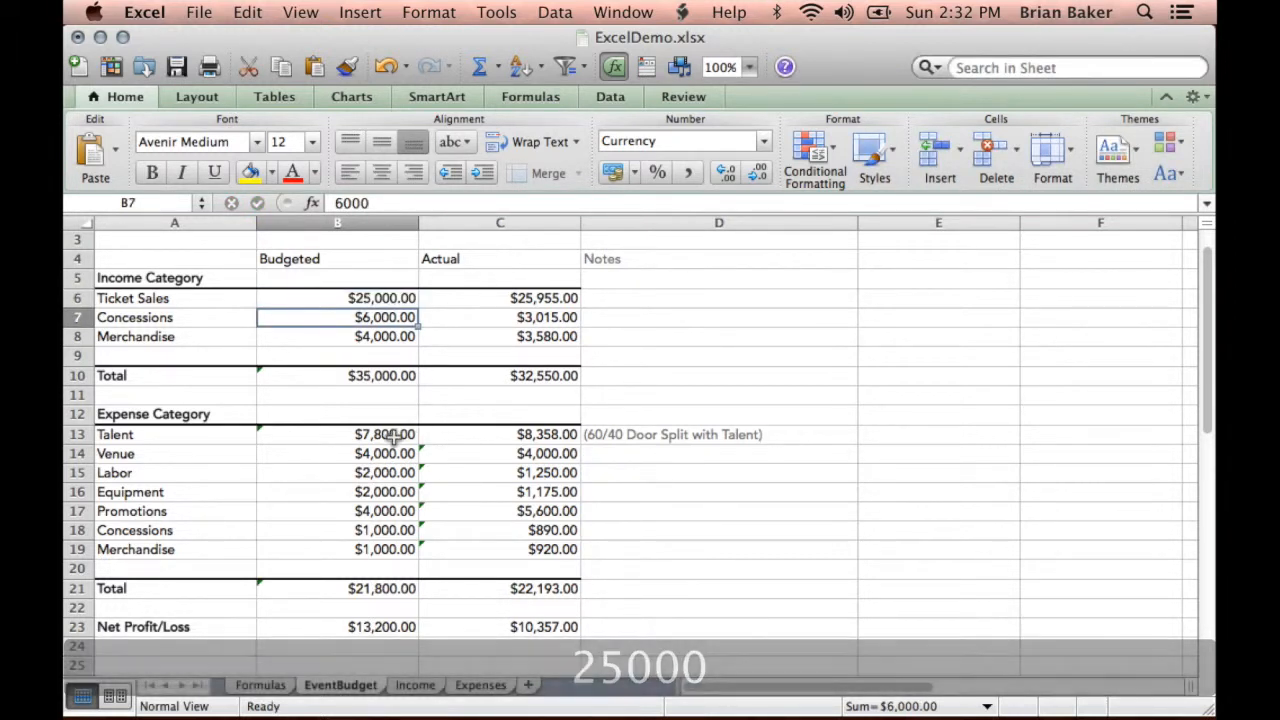
- Set the budgeted Merchandise income in cell B8 to 5000
left_click(368, 337)
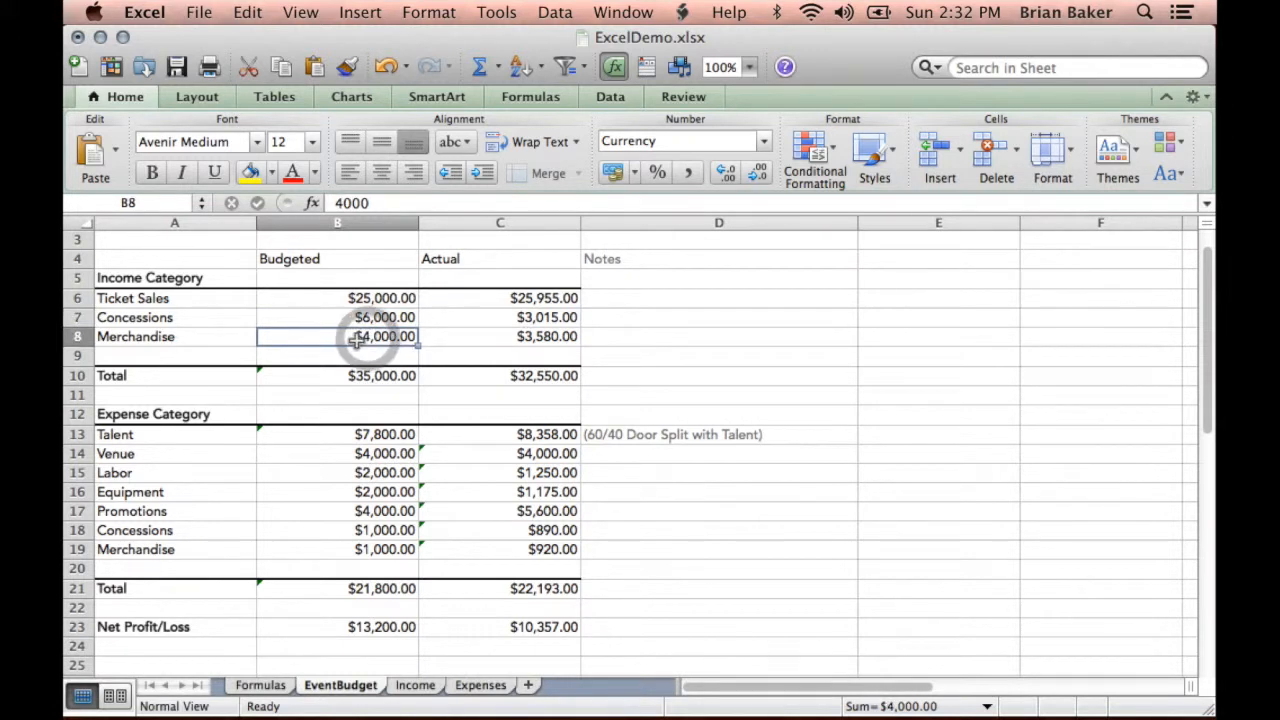
double_click(362, 339)
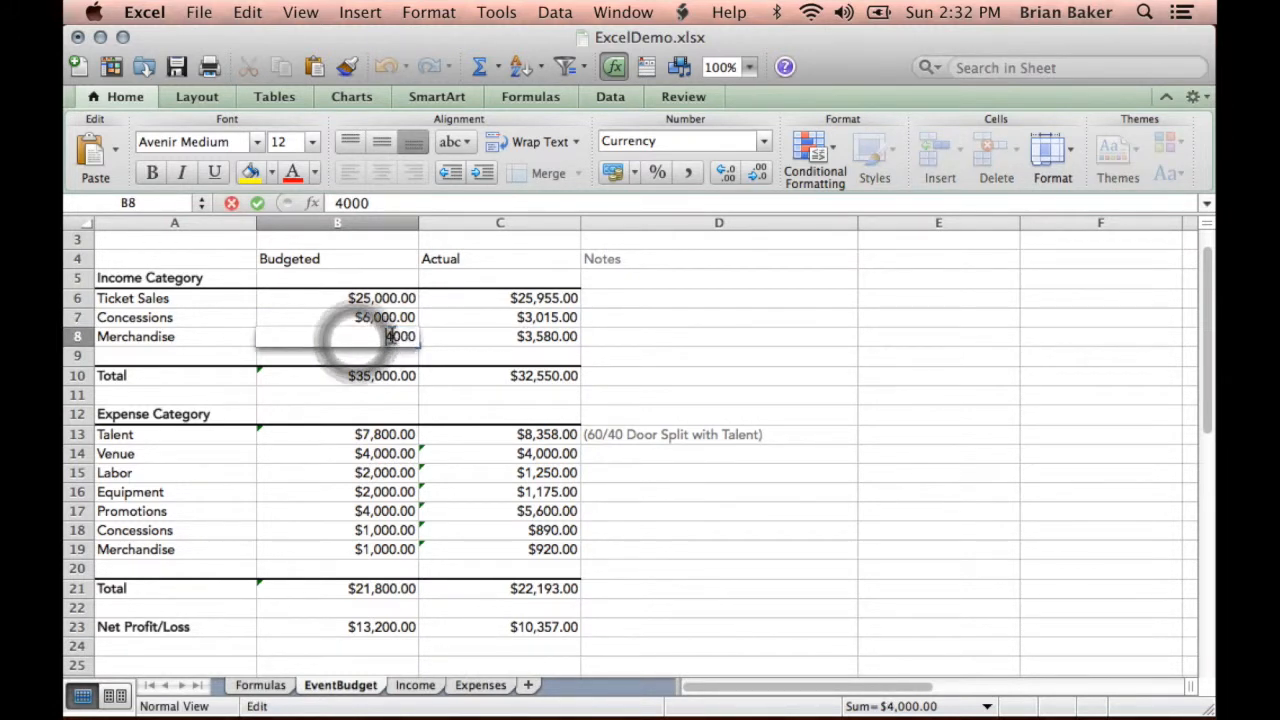
left_click(393, 336)
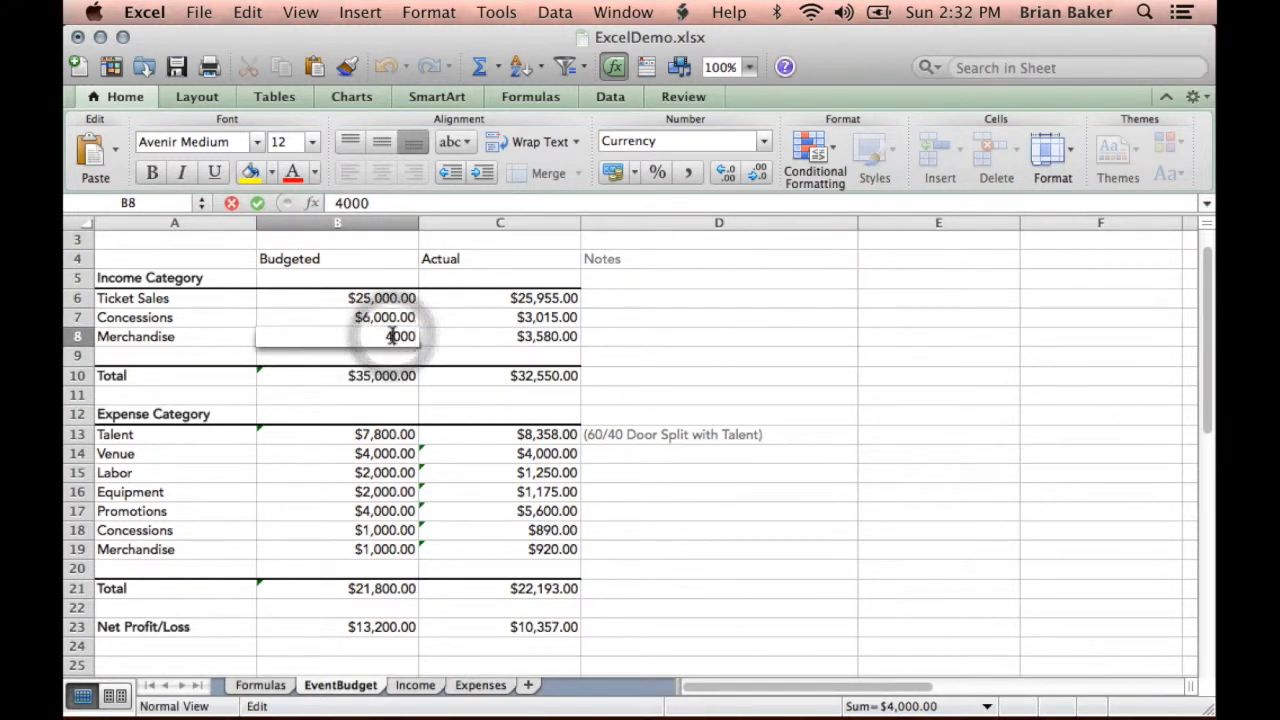
key("BackSpace")
type("5")
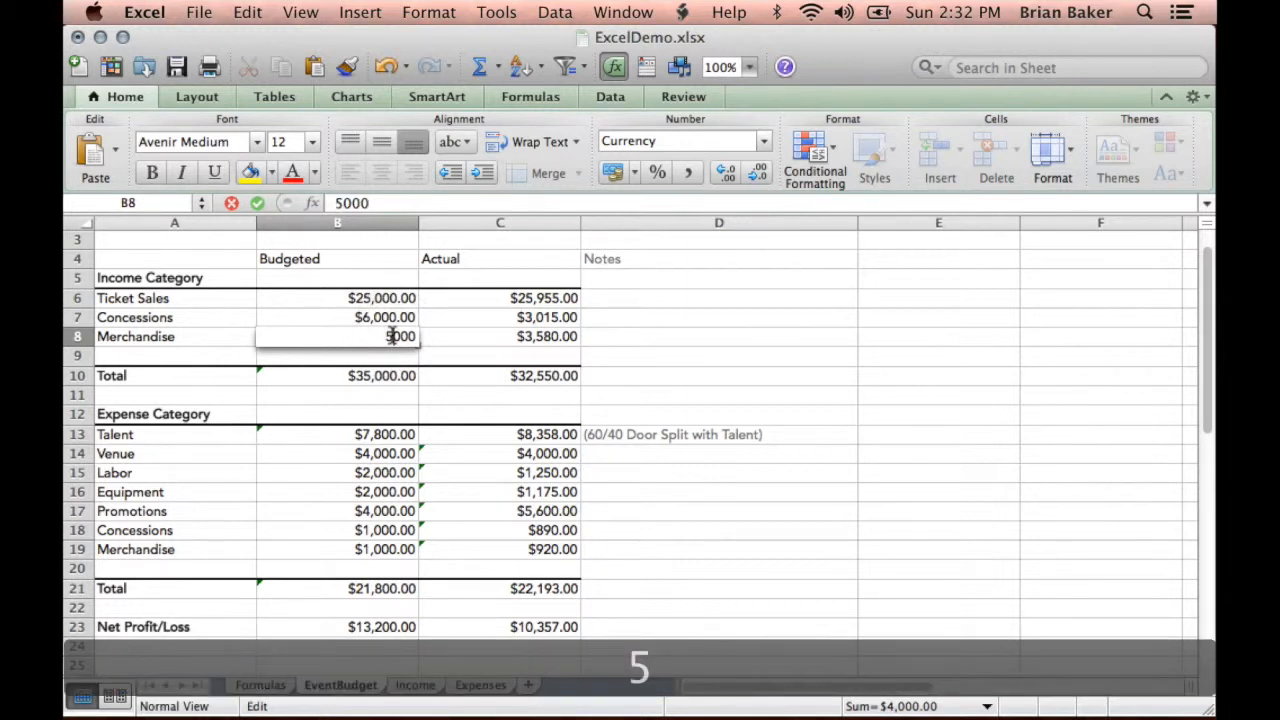
key("Return")
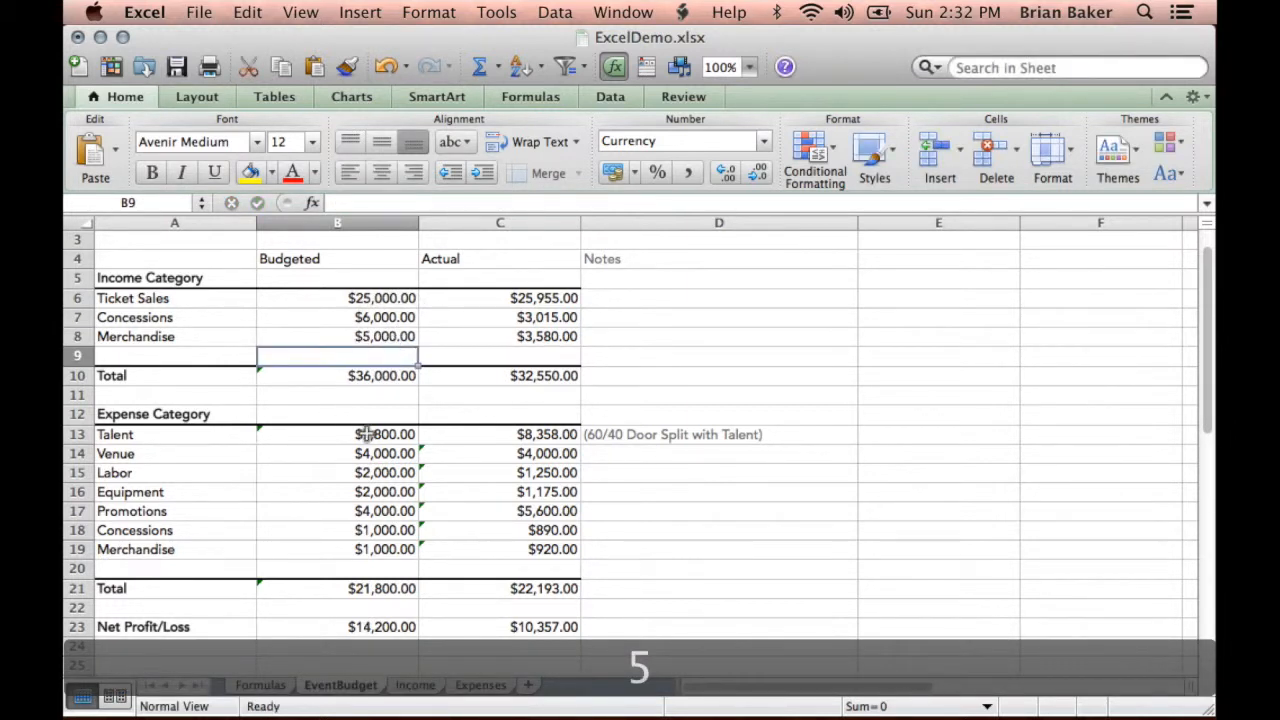
- Examine the budgeted and actual Talent formulas in B13 and C13 and the actual Venue formula in C14
left_click(367, 434)
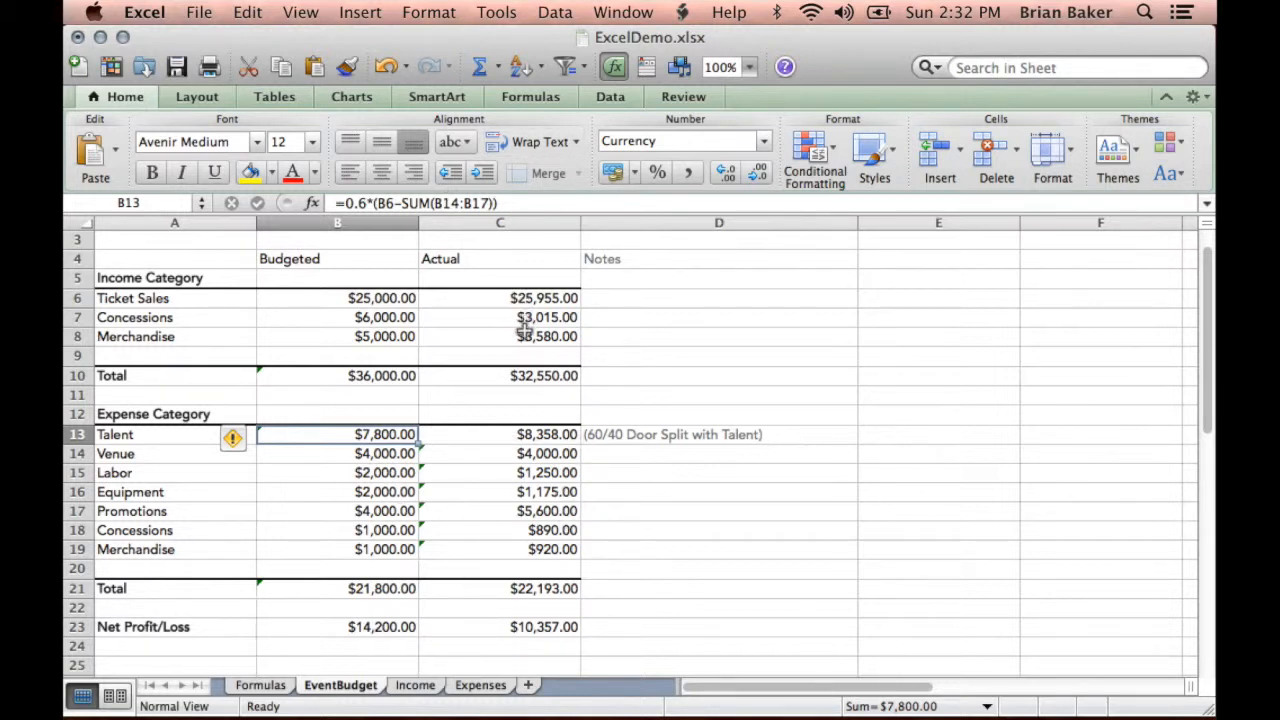
left_click(510, 436)
left_click(514, 455)
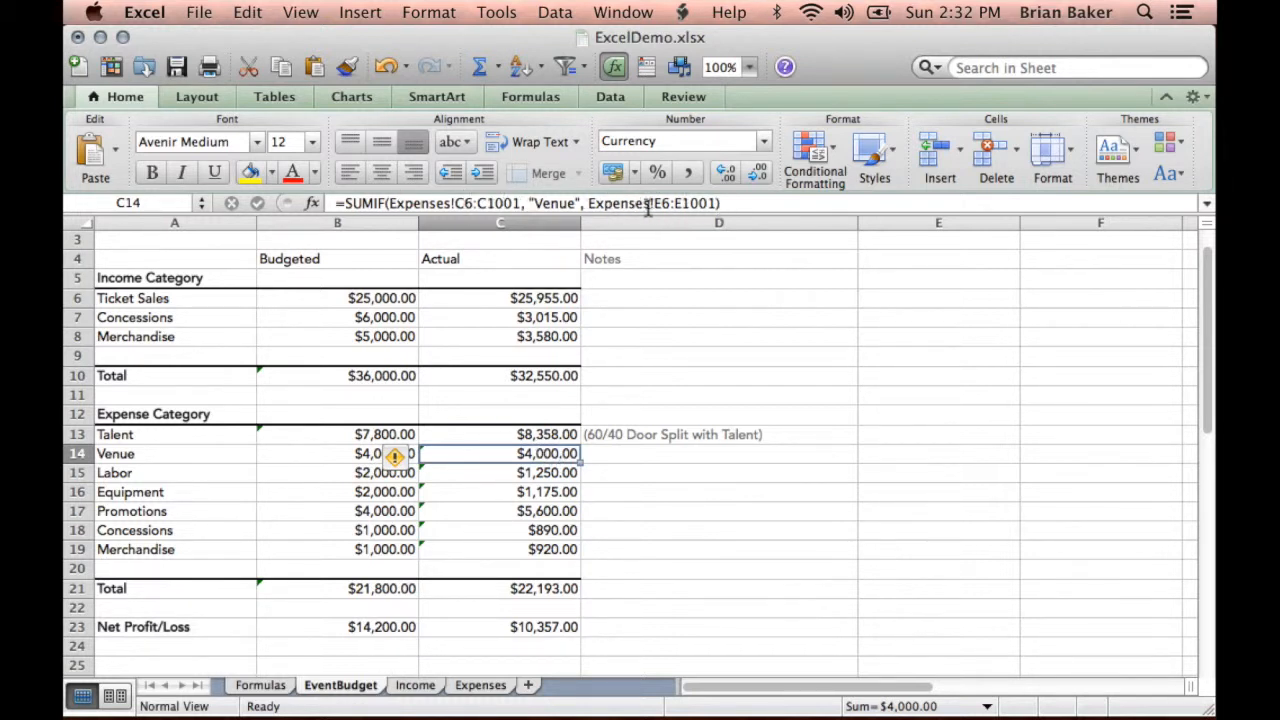
- On the Expenses sheet, examine the Venue category entries in C6 and C14 and their amounts in E6 and E14
left_click(492, 685)
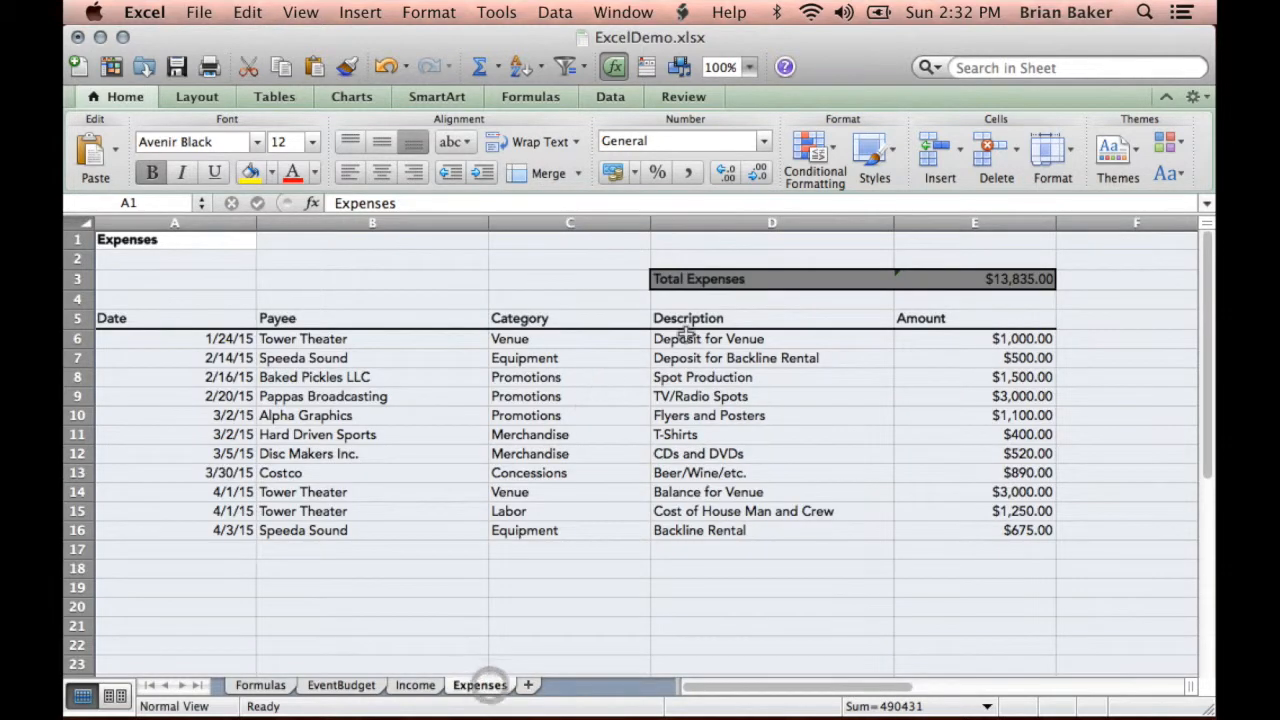
left_click(563, 344)
left_click(560, 350)
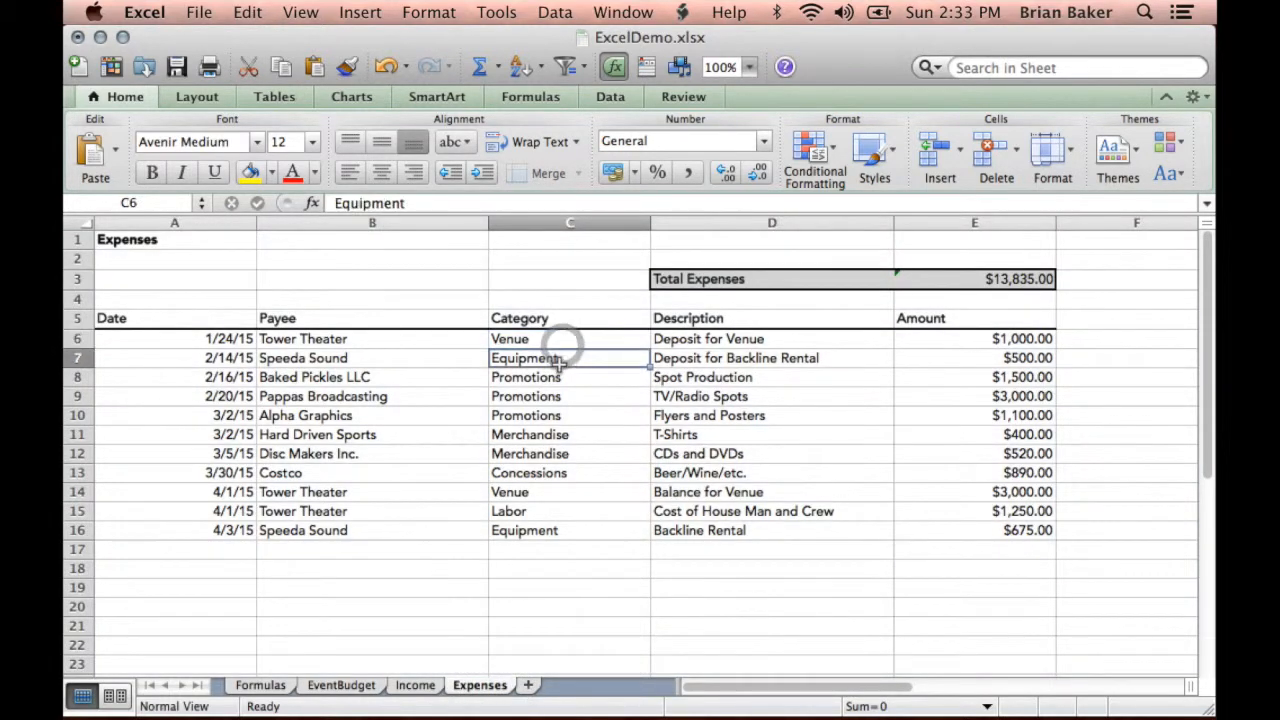
left_click(543, 339)
left_click(543, 491)
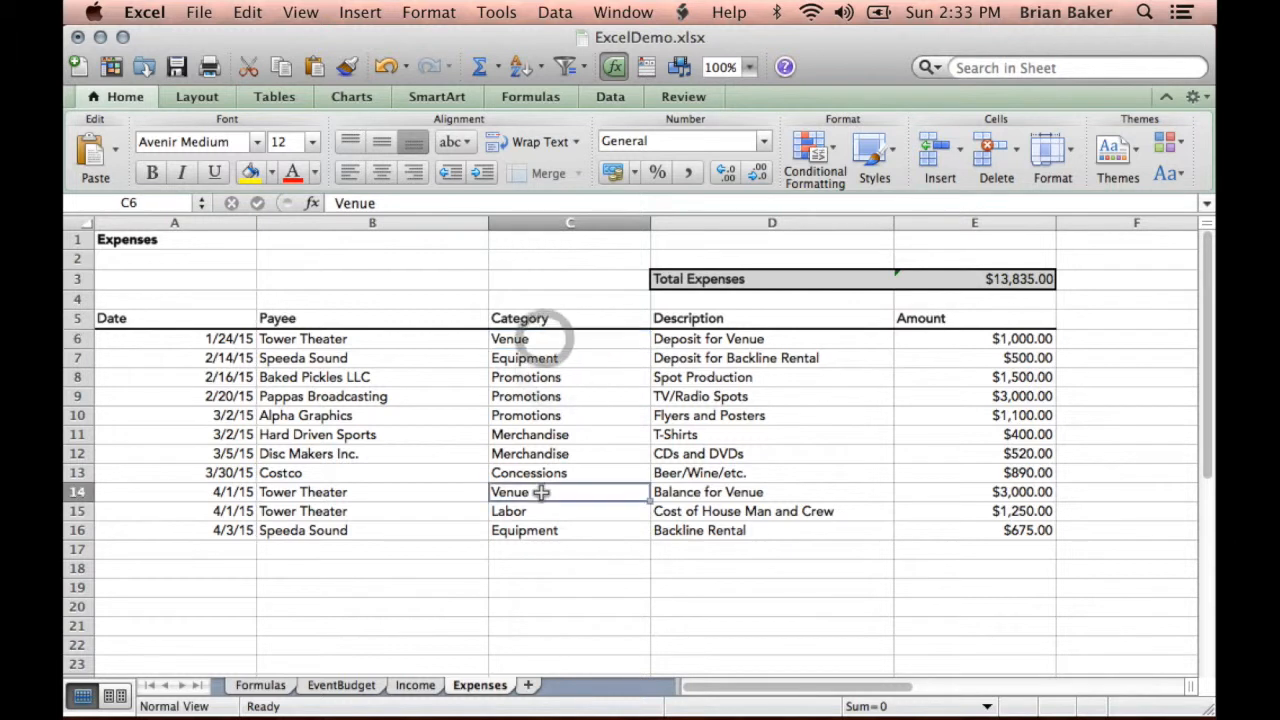
left_click(946, 339)
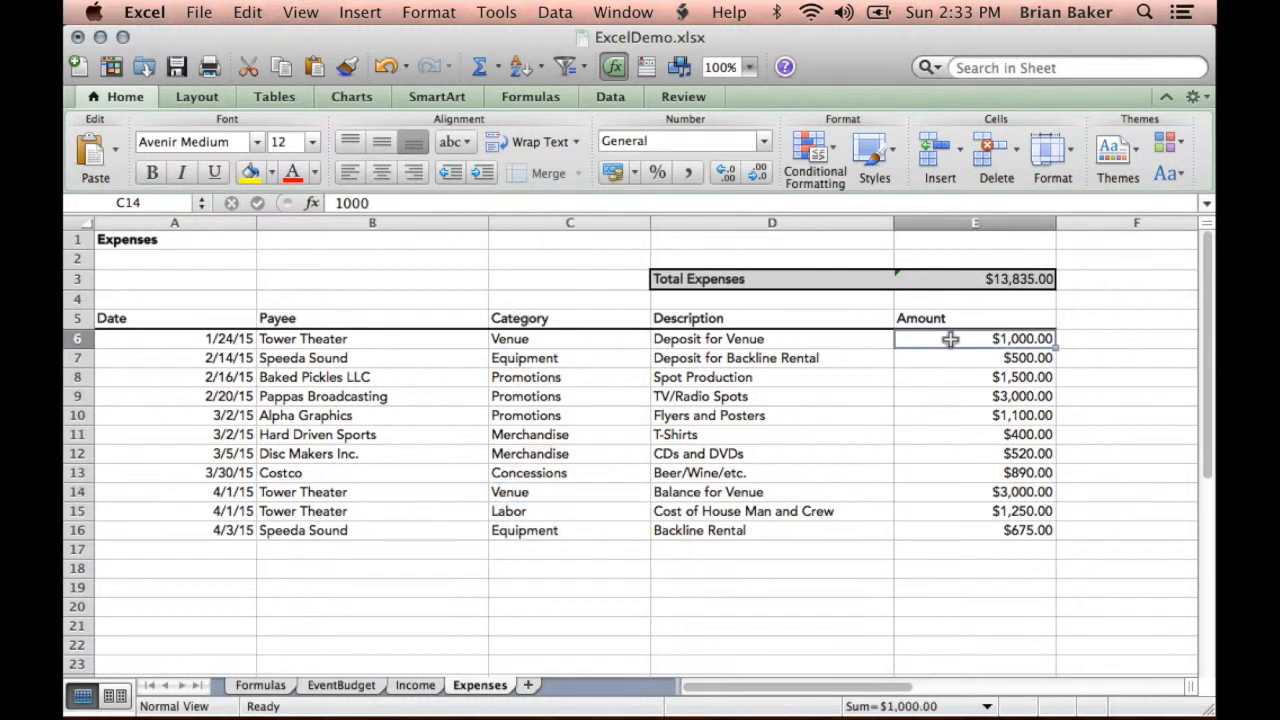
left_click(940, 494)
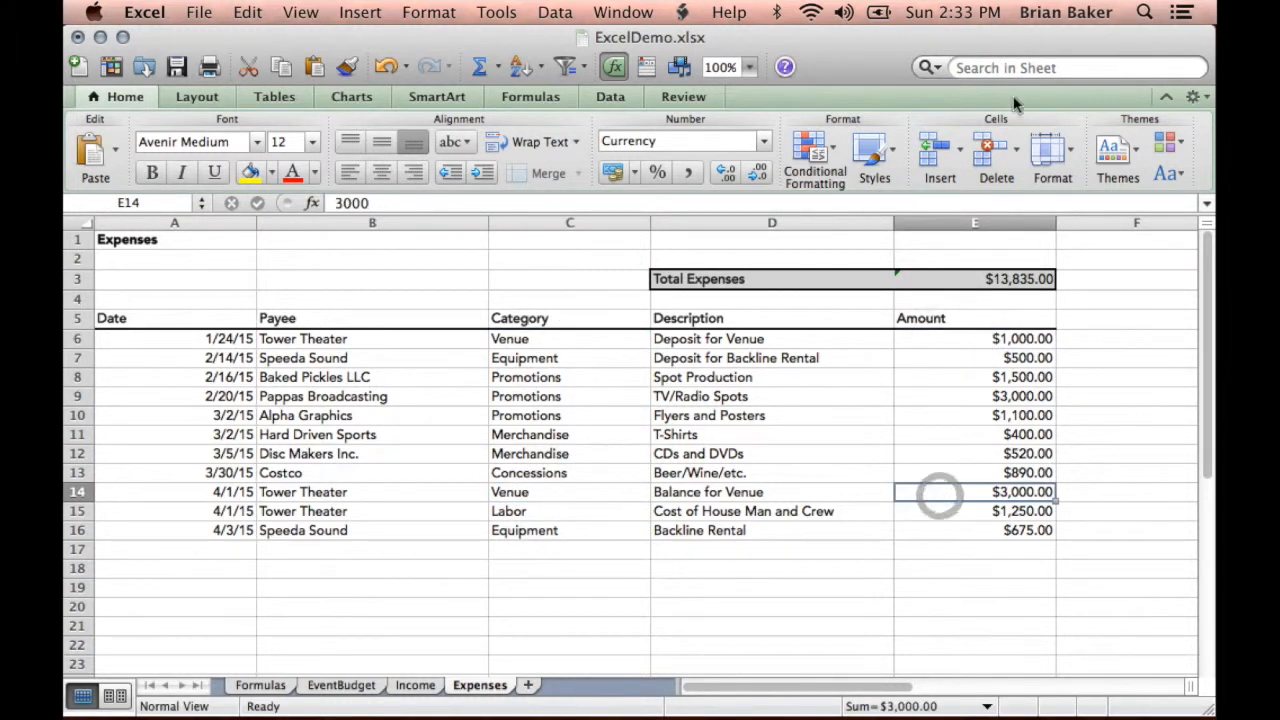
- Compare the actual Venue SUMIF formula in EventBudget cell C14 with the Expenses sheet data it references
left_click(355, 684)
left_click(522, 453)
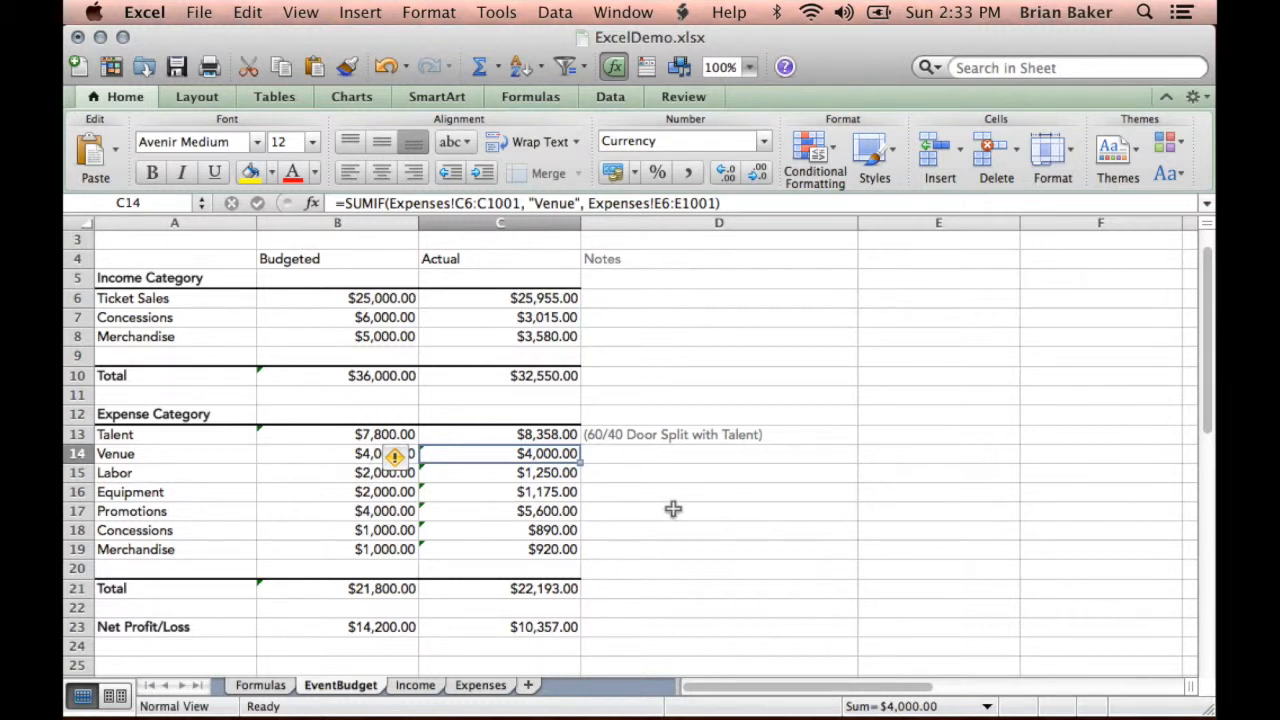
left_click(488, 690)
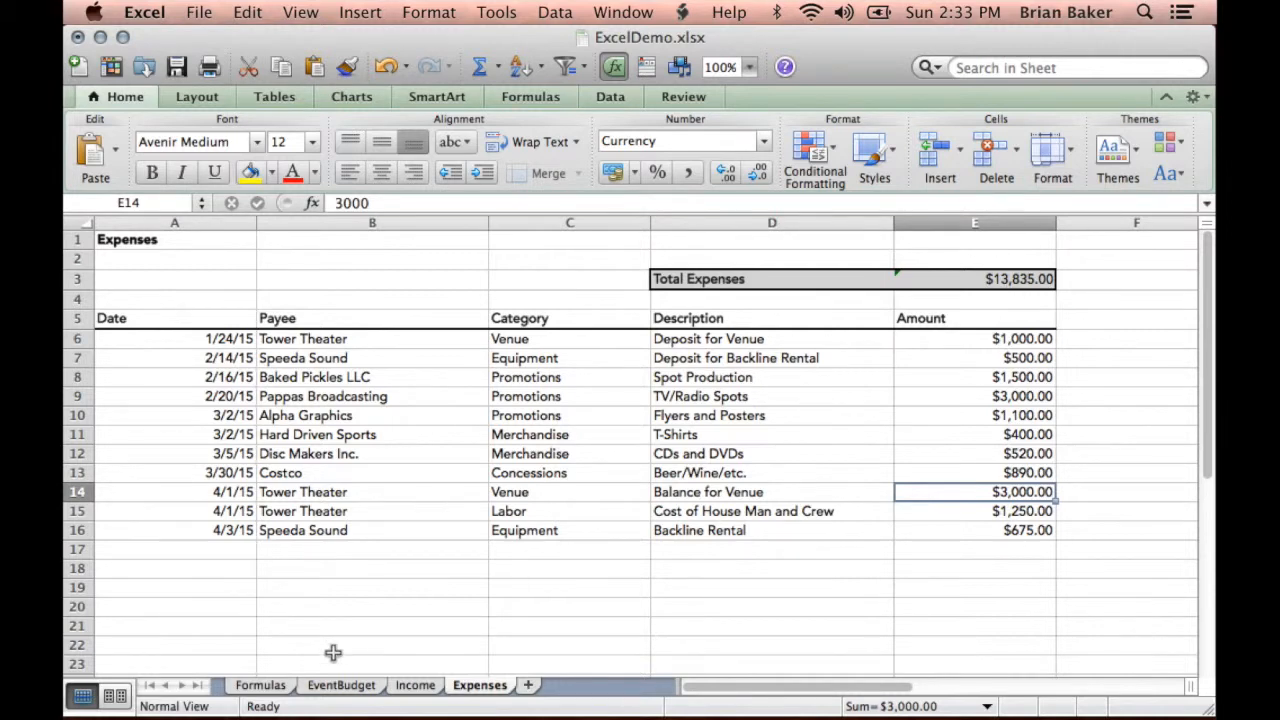
left_click(340, 686)
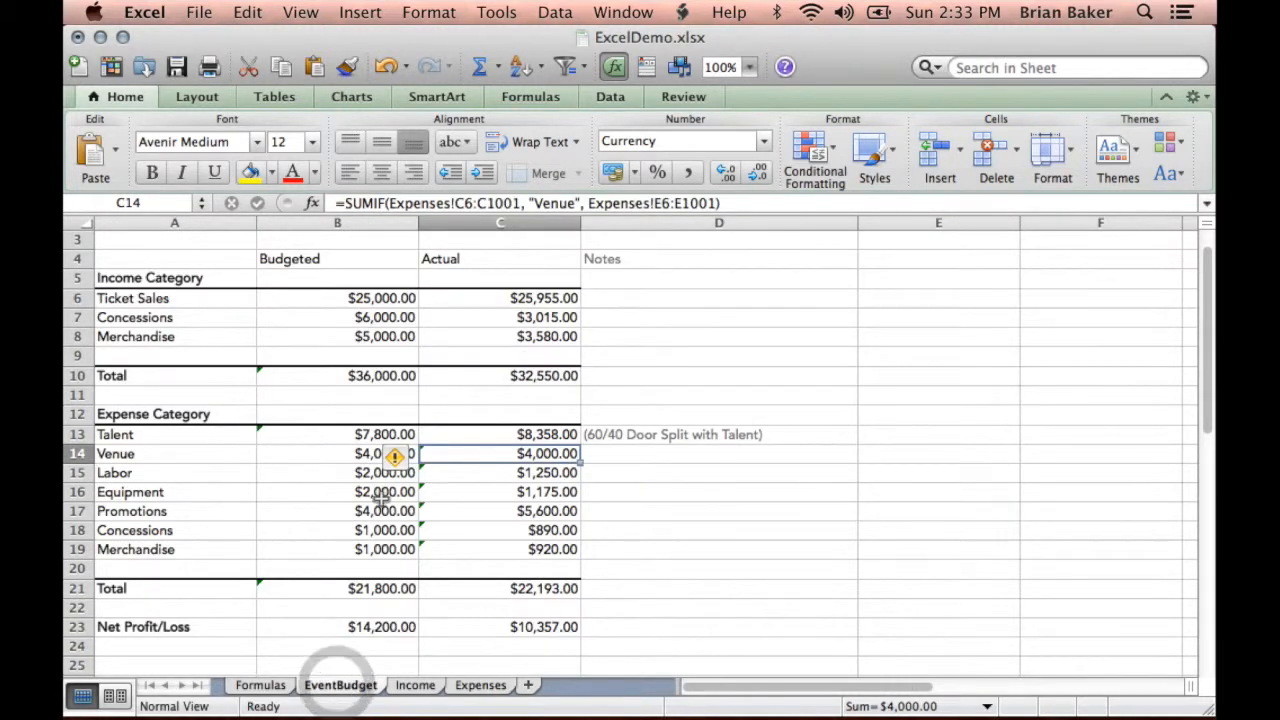
- Look through the Income sheet's Box Office, Merch and Concessions tables and return to the start of the EventBudget sheet
left_click(416, 686)
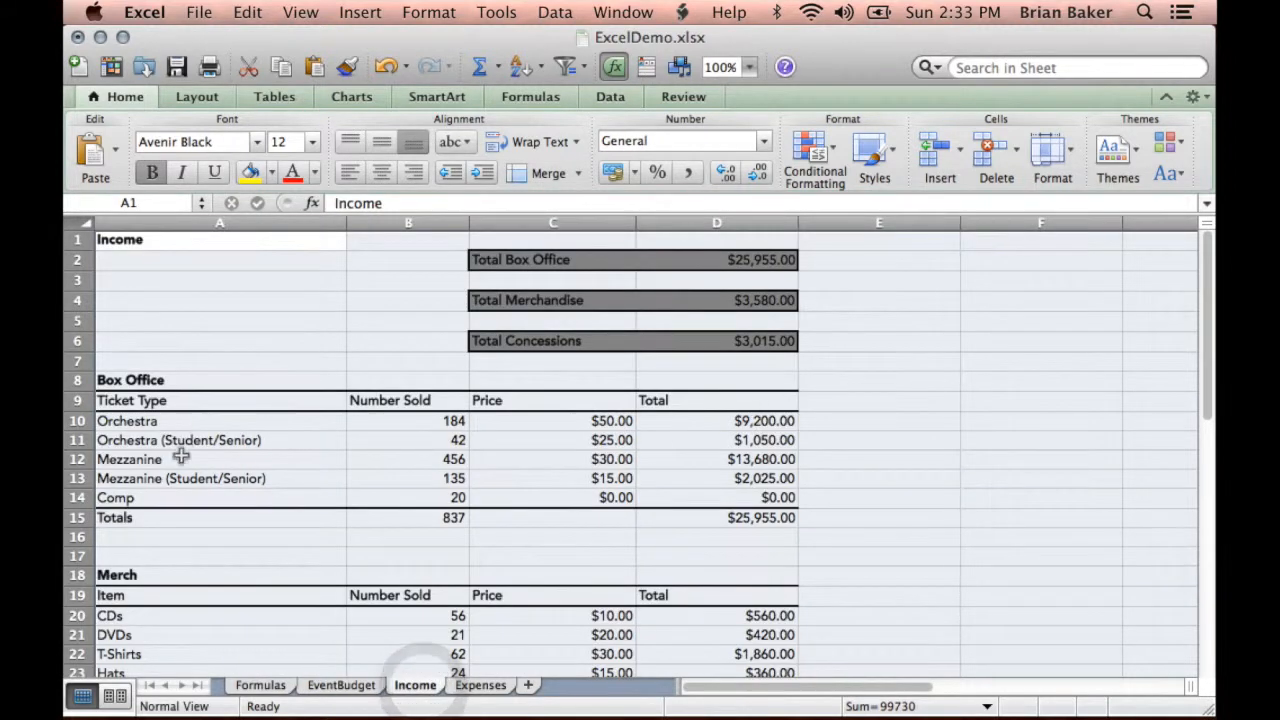
scroll(180, 456, "down", 4)
scroll(348, 516, "down", 8)
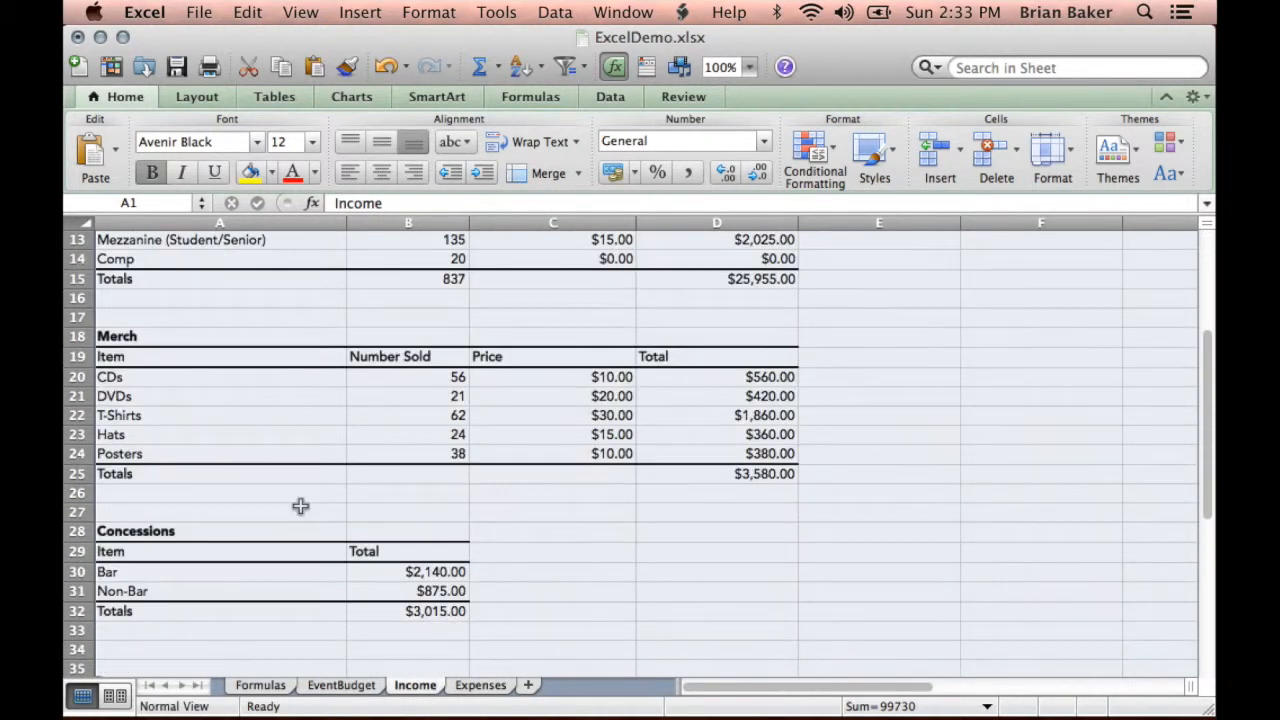
scroll(260, 605, "up", 12)
left_click(352, 686)
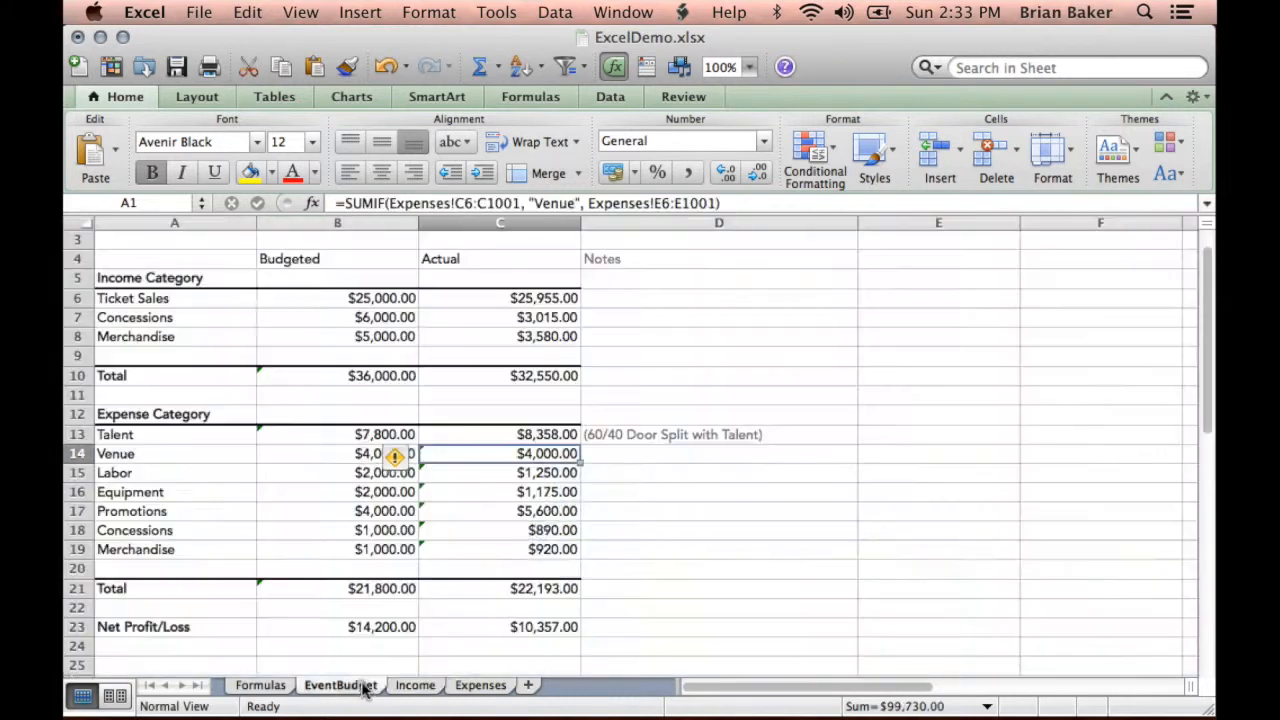
scroll(510, 553, "up", 2)
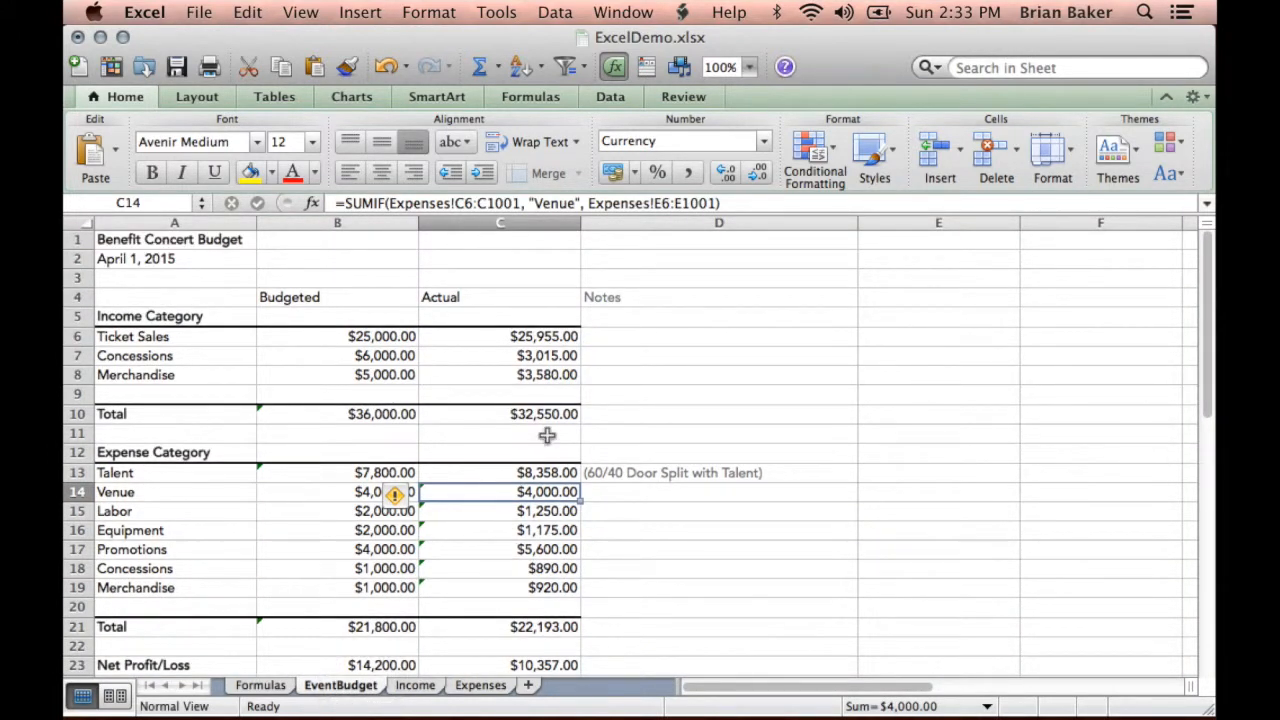
left_click(690, 452)
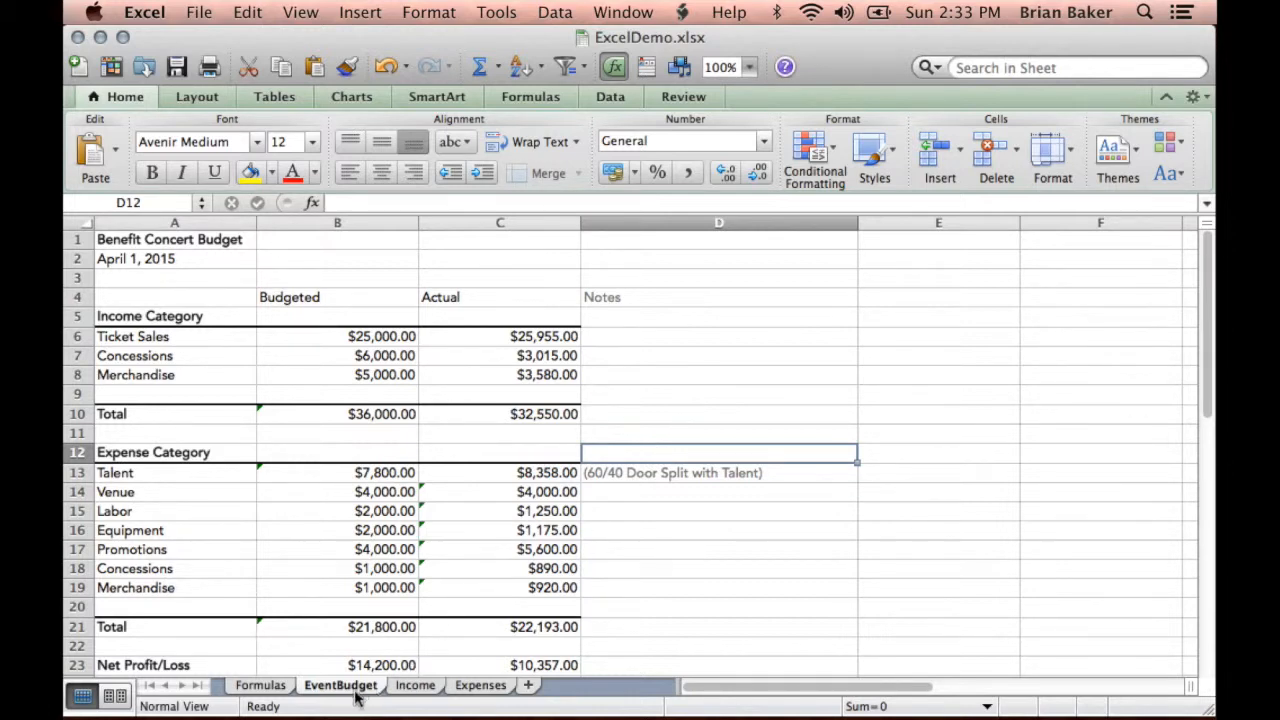
- Look briefly at each of the workbook's sheets: Formulas, EventBudget, Income and Expenses
left_click(243, 686)
left_click(340, 685)
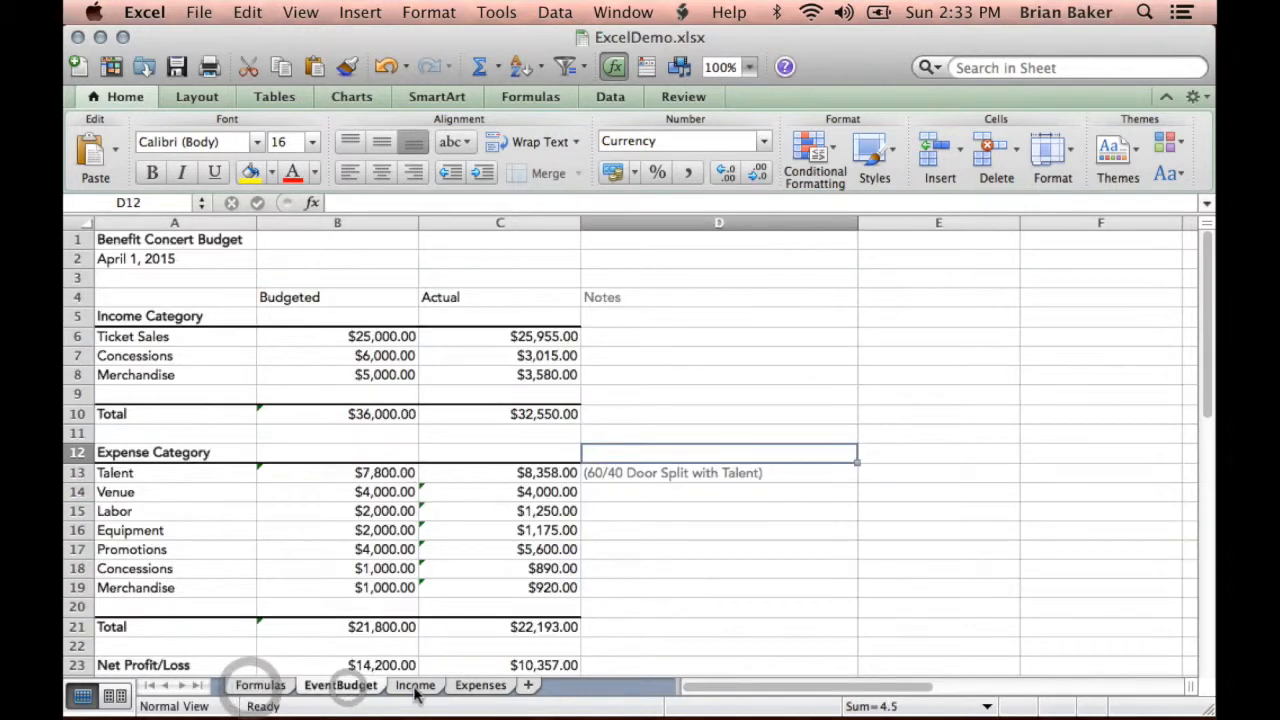
left_click(415, 685)
left_click(481, 685)
left_click(415, 685)
left_click(340, 685)
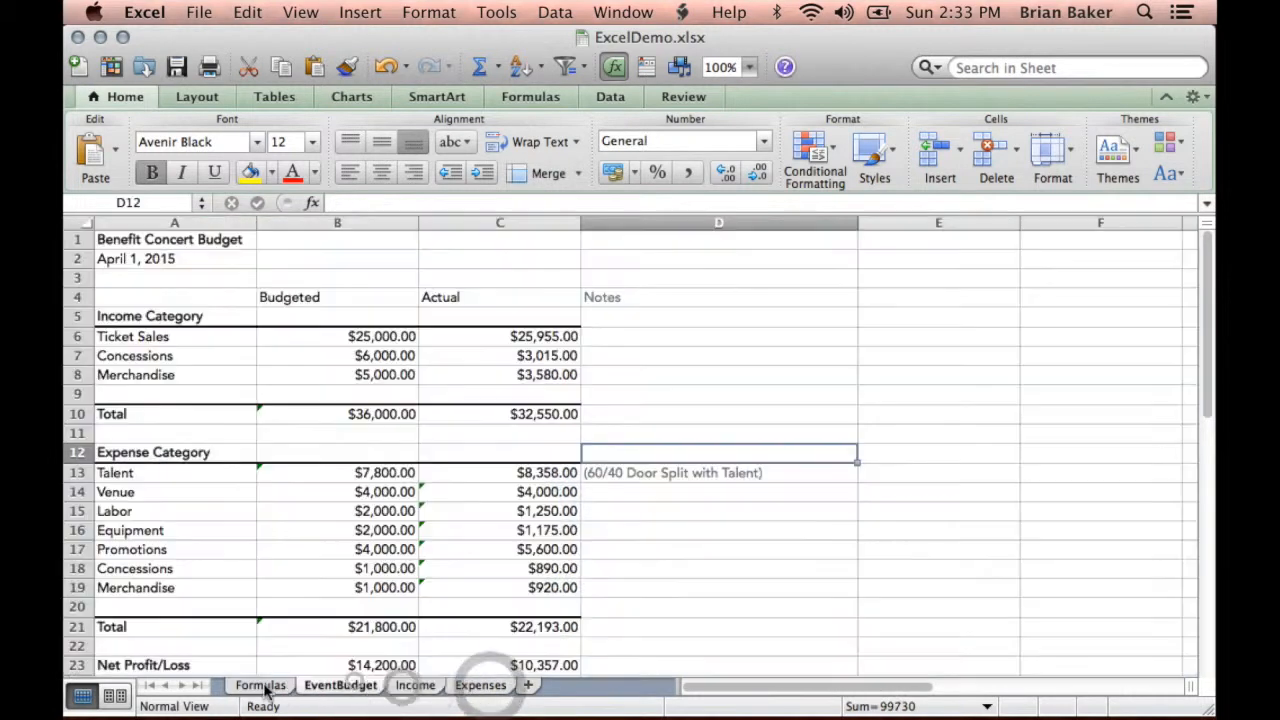
- Switch to the Formulas sheet and select the empty cell range D5:F12
left_click(260, 685)
left_click(417, 285)
left_click(485, 322)
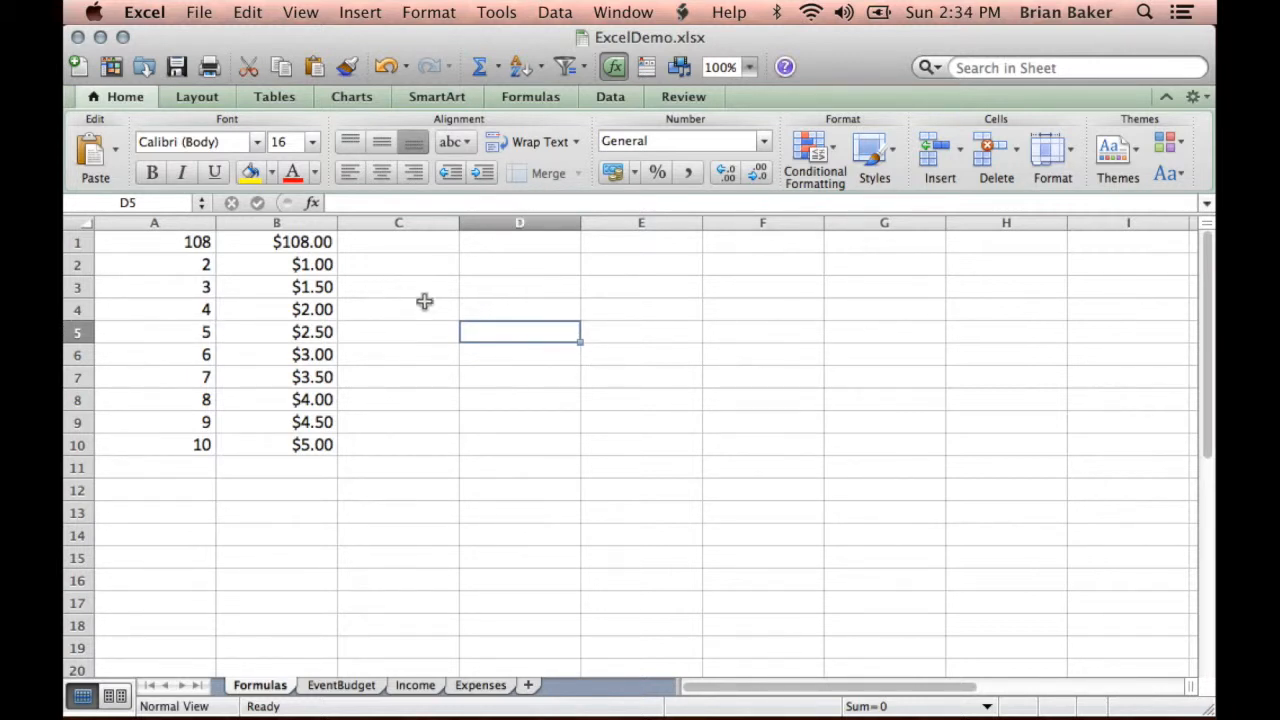
left_click_drag(508, 330, 751, 486)
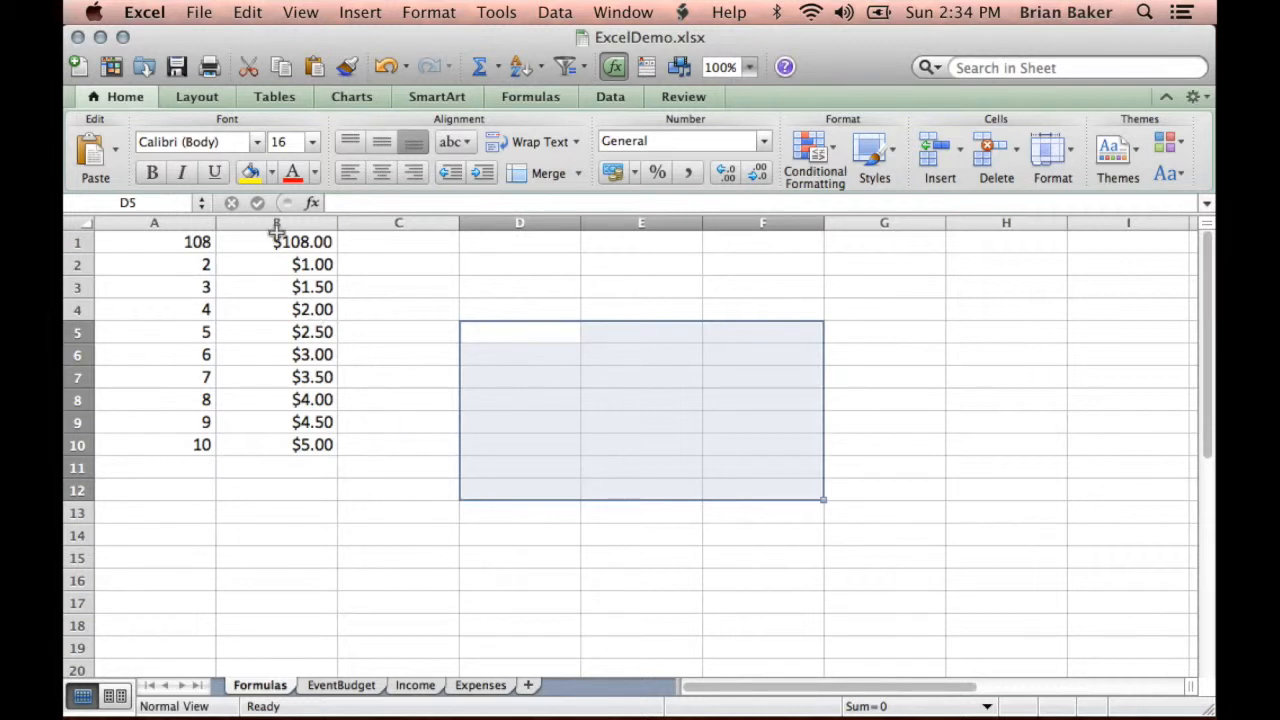
- Try the Time number format on cells B1:B10
left_click_drag(277, 240, 298, 445)
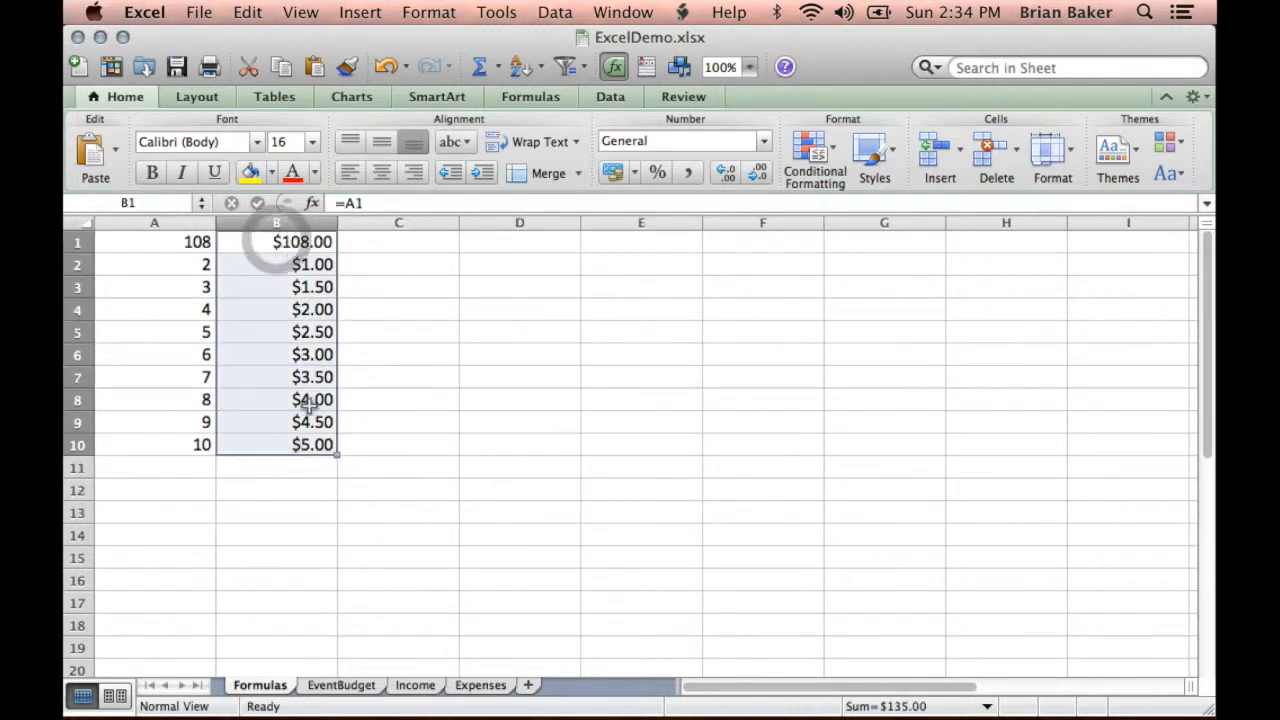
left_click(765, 140)
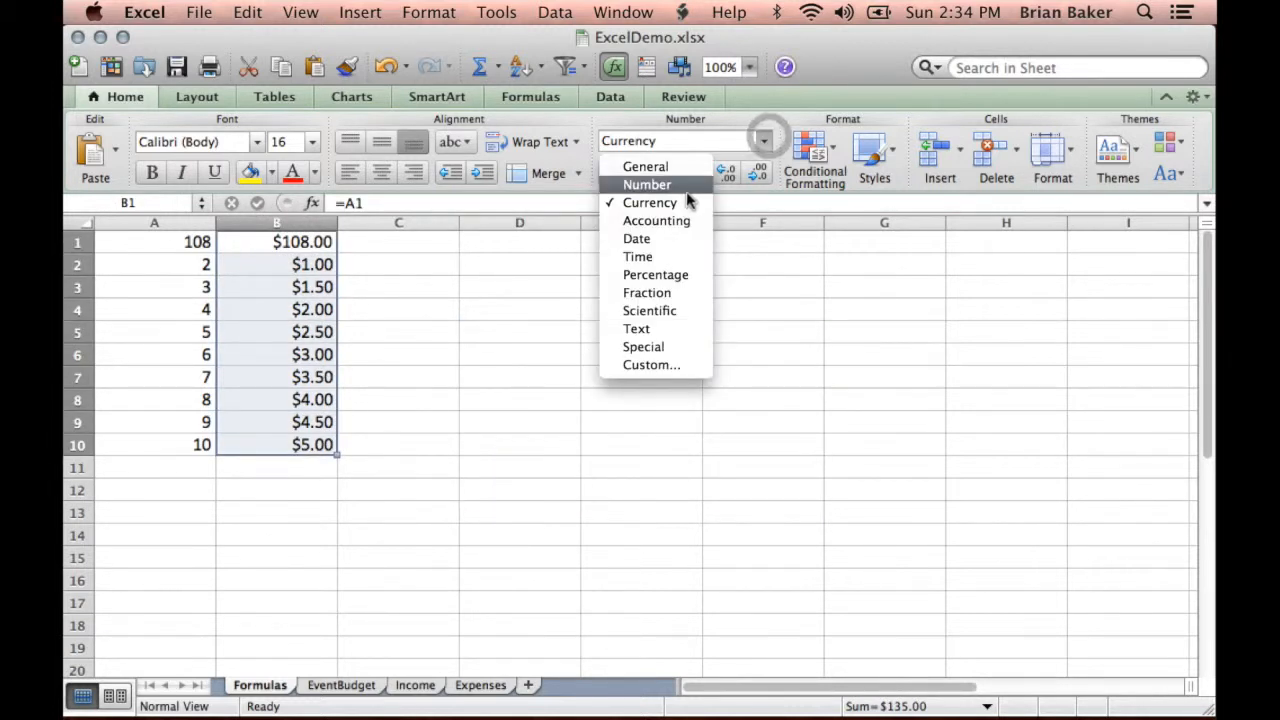
left_click(636, 258)
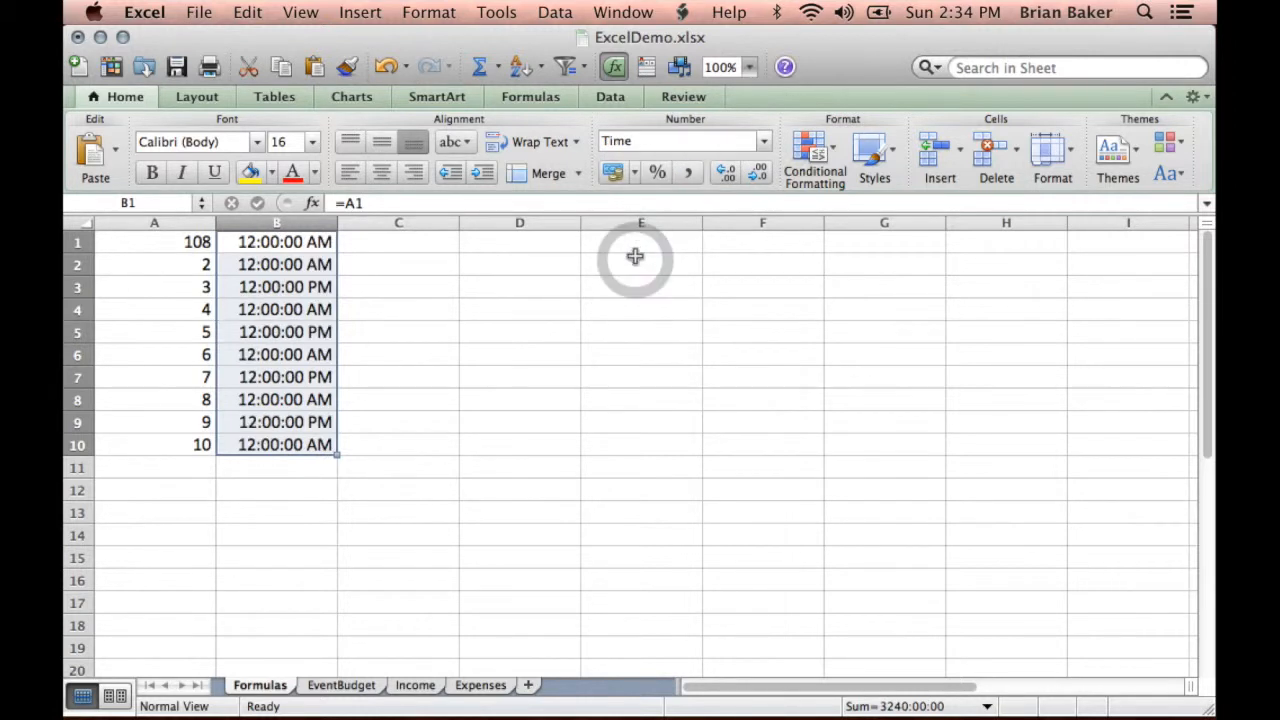
- Apply the Number format to cells B1:B10 and deselect the range
left_click(766, 146)
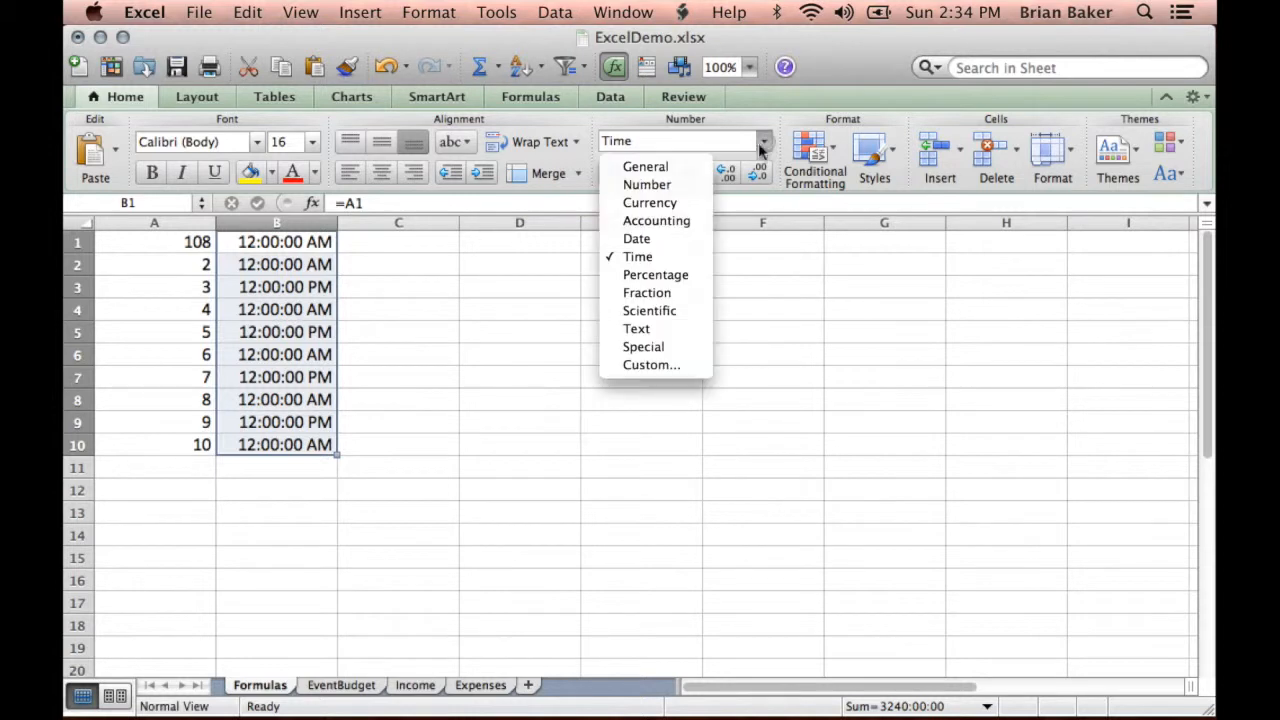
left_click(662, 185)
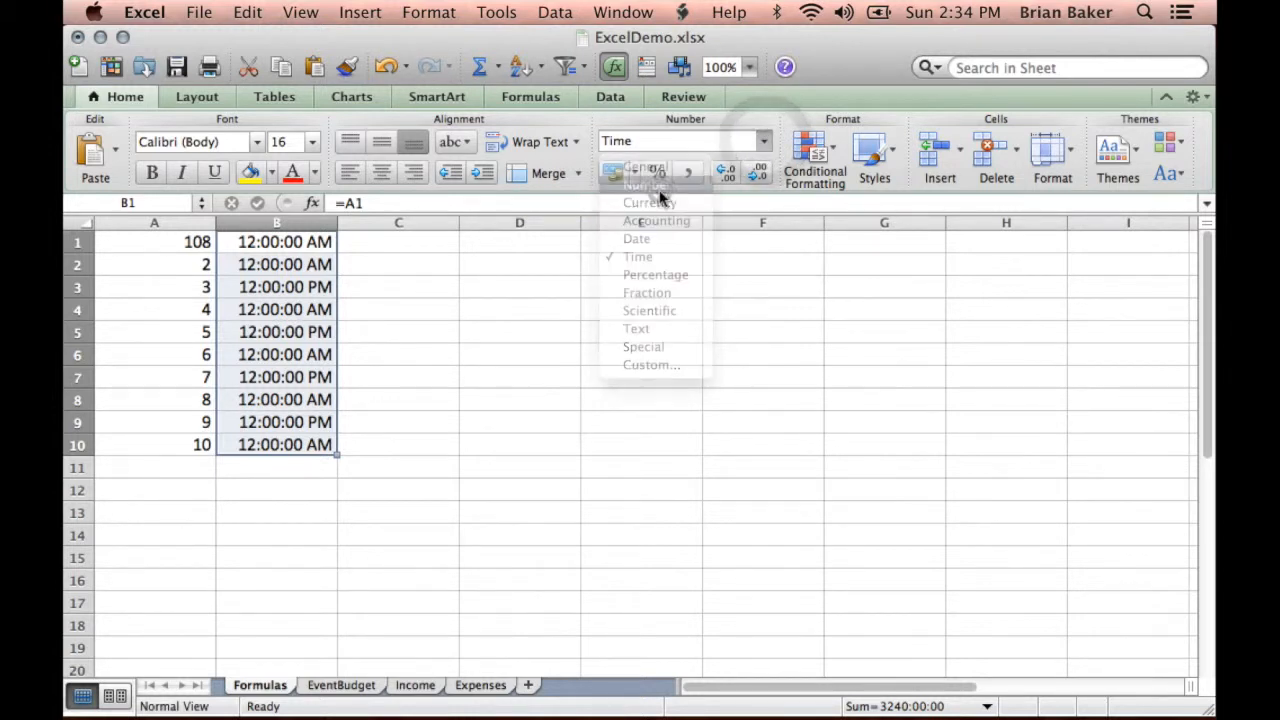
left_click(360, 368)
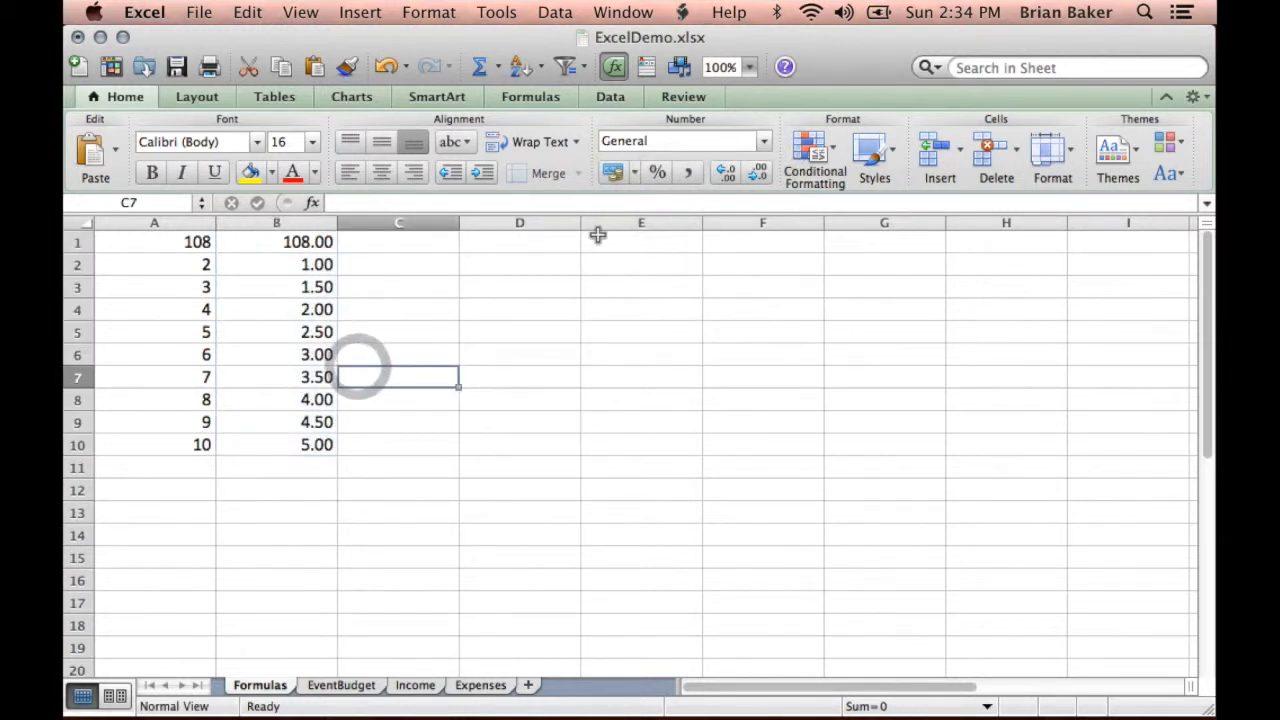
- Increase the decimals of cells B1:B10 to three places, and reduce them to one place
left_click_drag(266, 240, 266, 443)
left_click(729, 172)
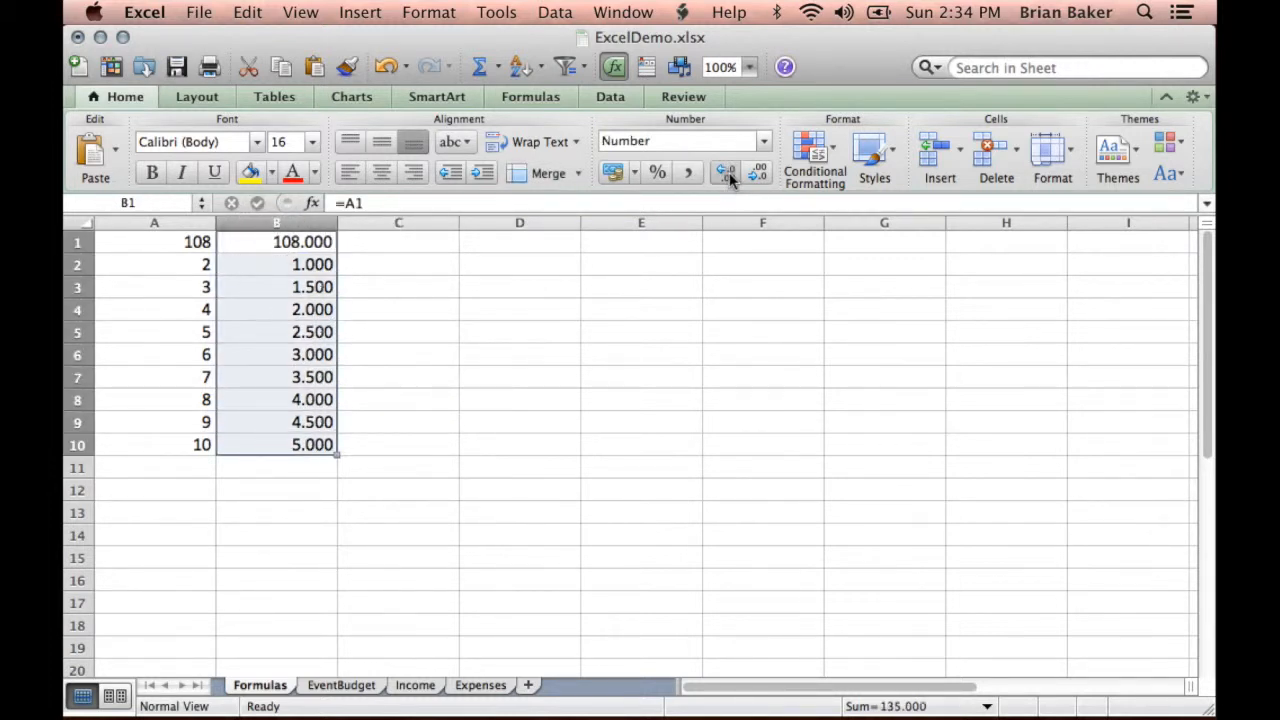
left_click(757, 172)
left_click(757, 172)
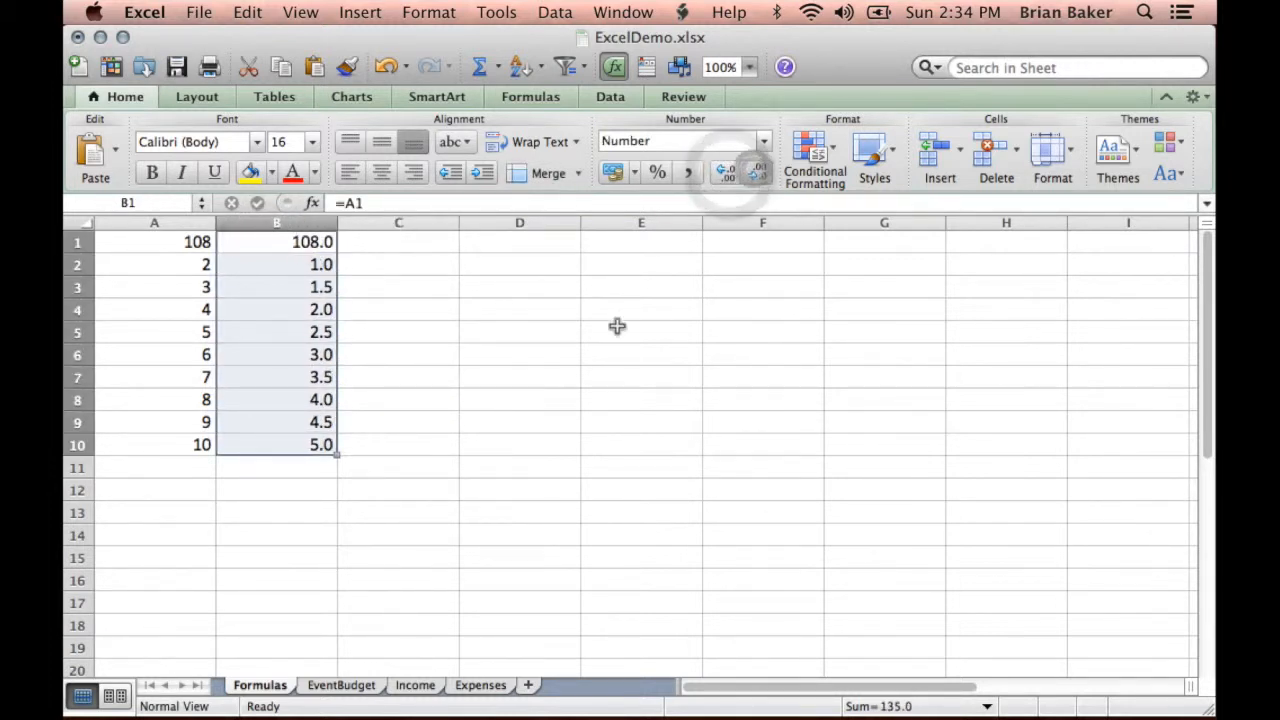
- Deselect the formatted range and inspect the contents of cell B1 and its source cell A1
left_click(514, 402)
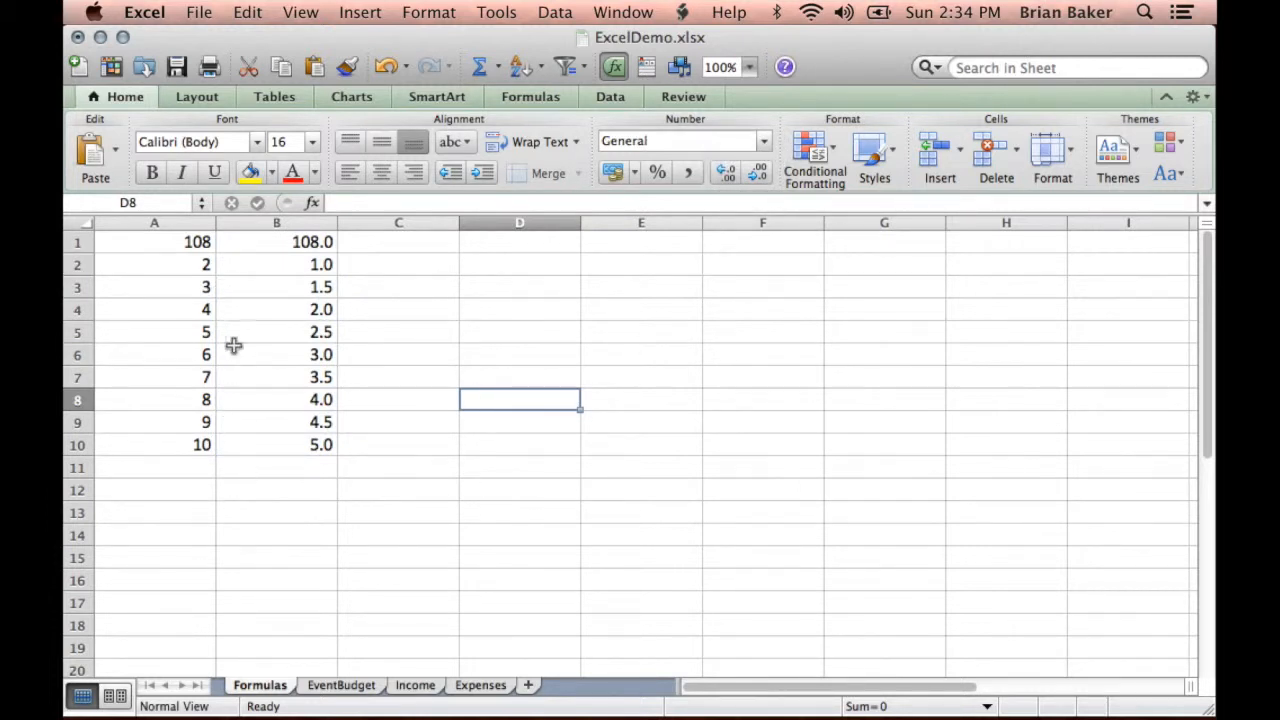
left_click(284, 243)
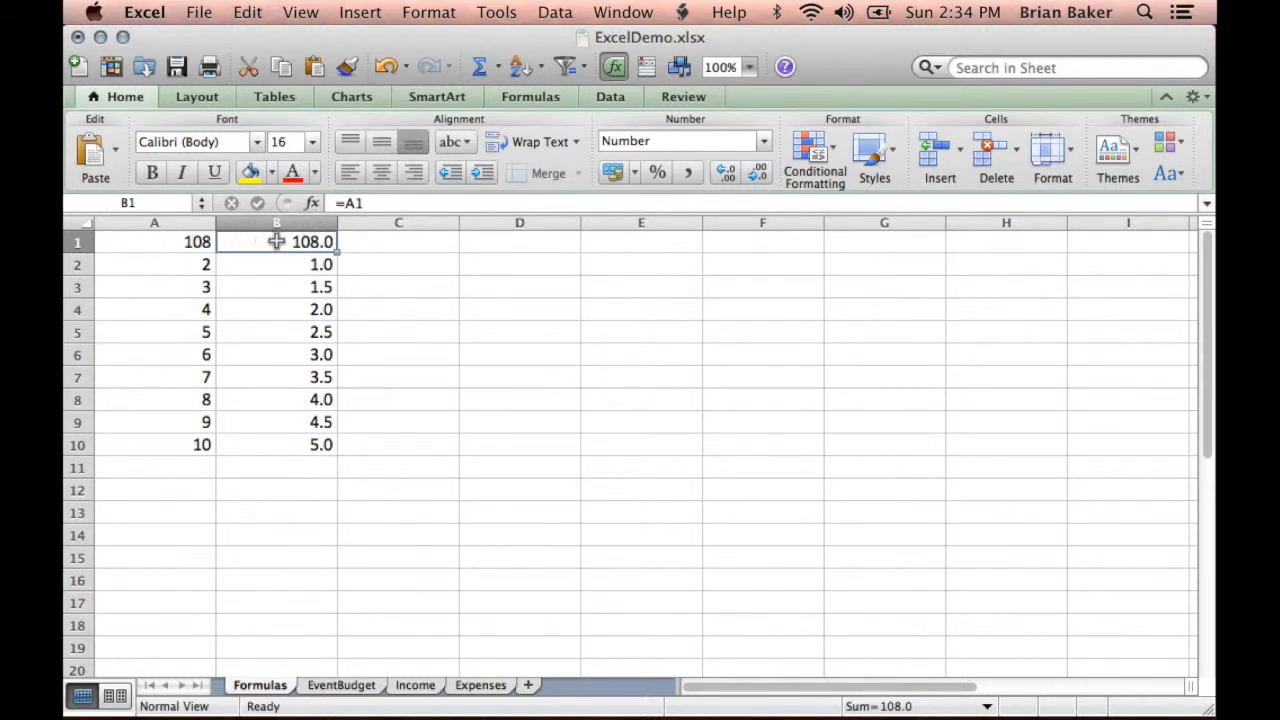
left_click(181, 247)
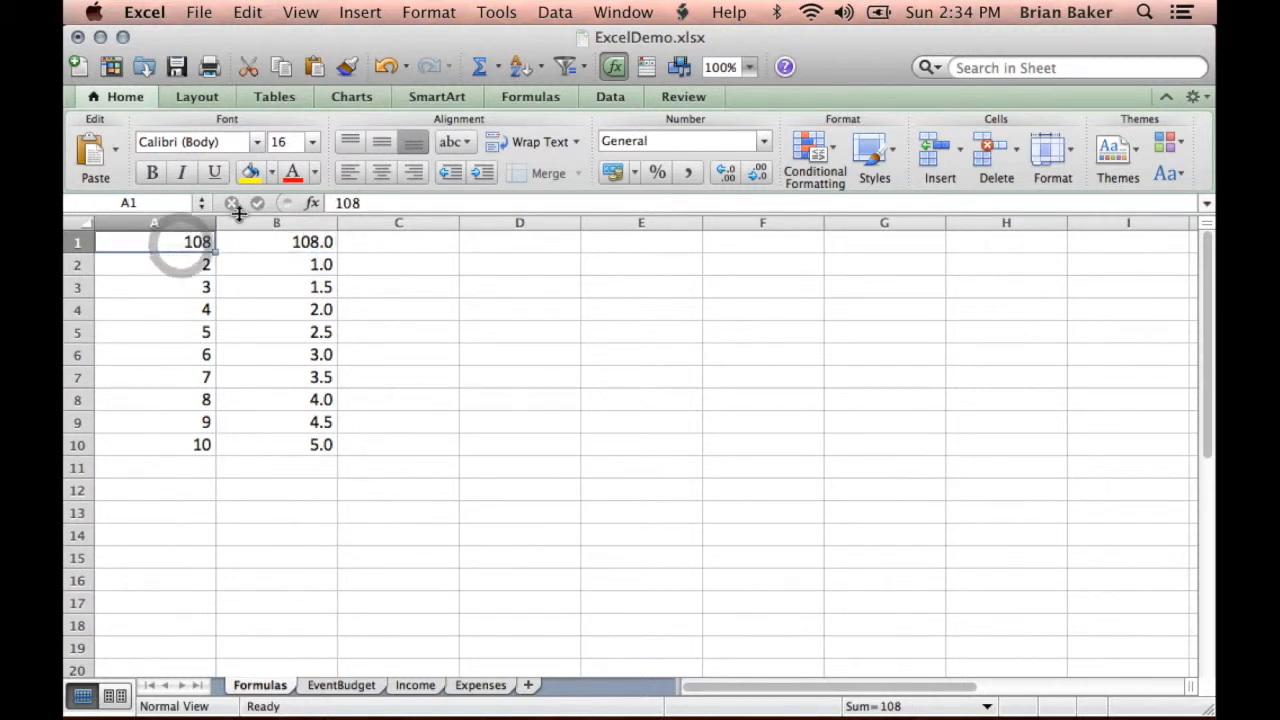
- Insert an AutoSum formula in cell B12 totalling B1:B11, check the formula, and deselect the cell
left_click(299, 490)
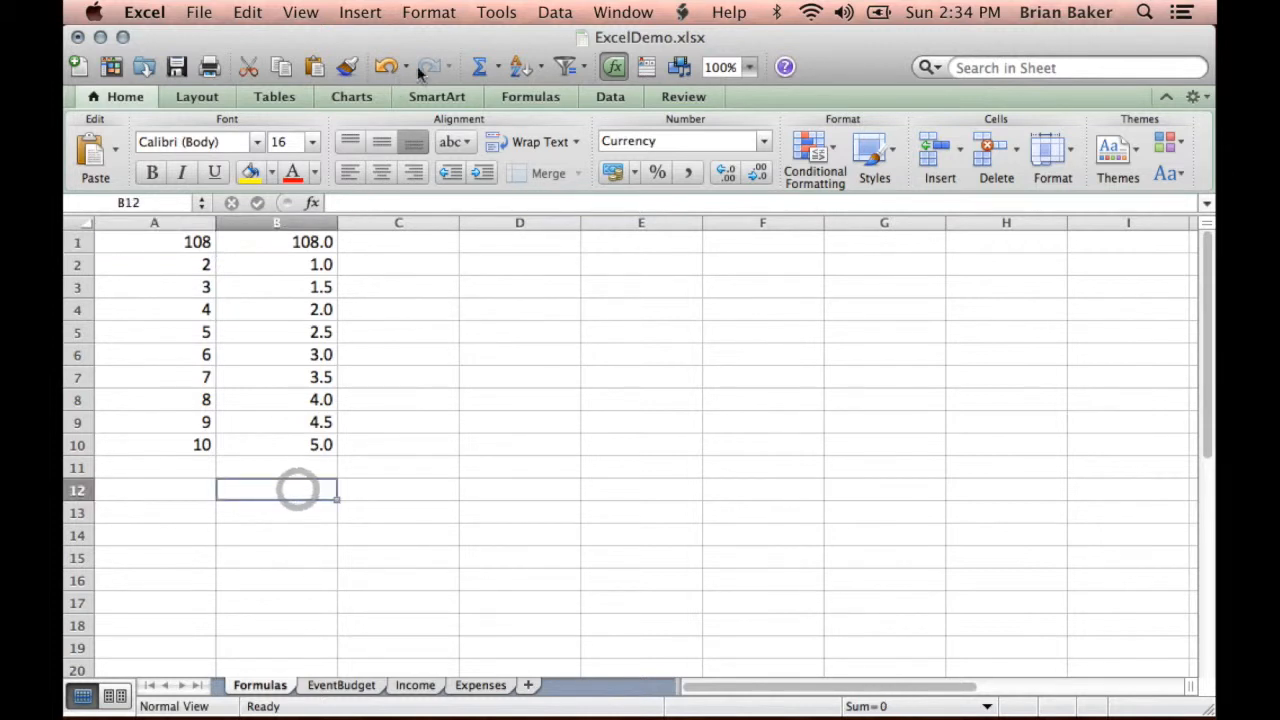
left_click(482, 66)
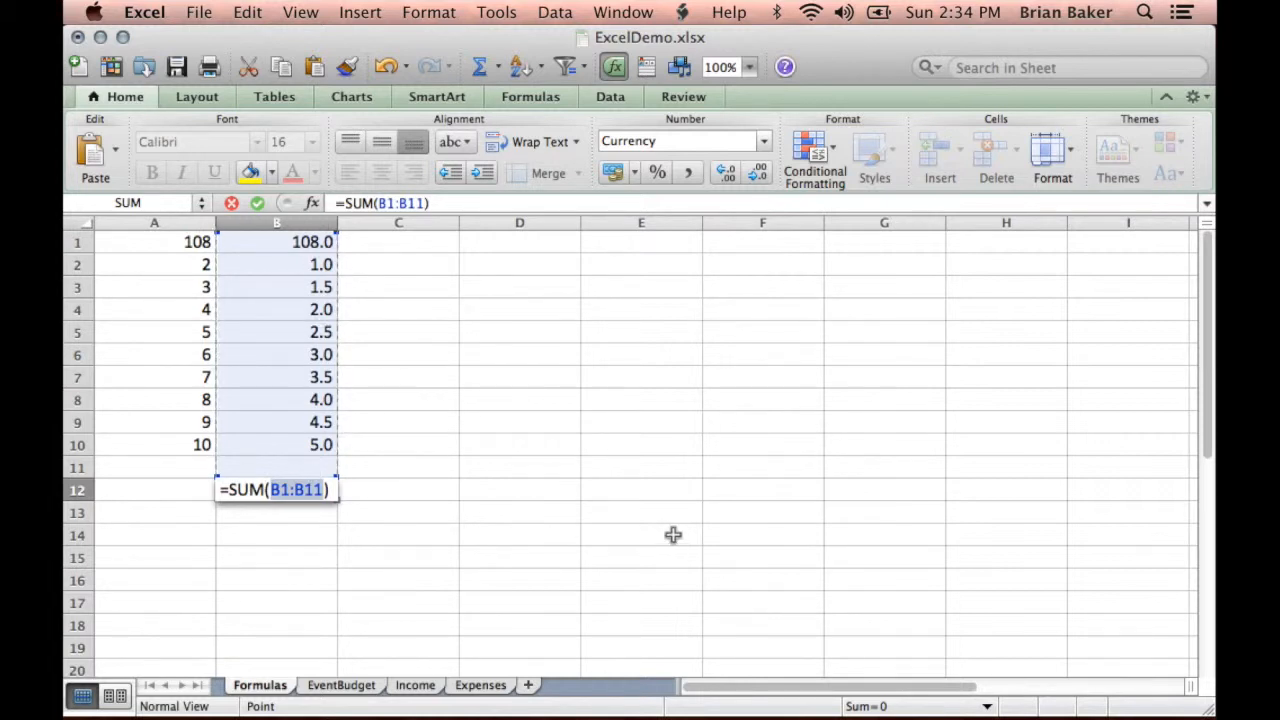
key("Return")
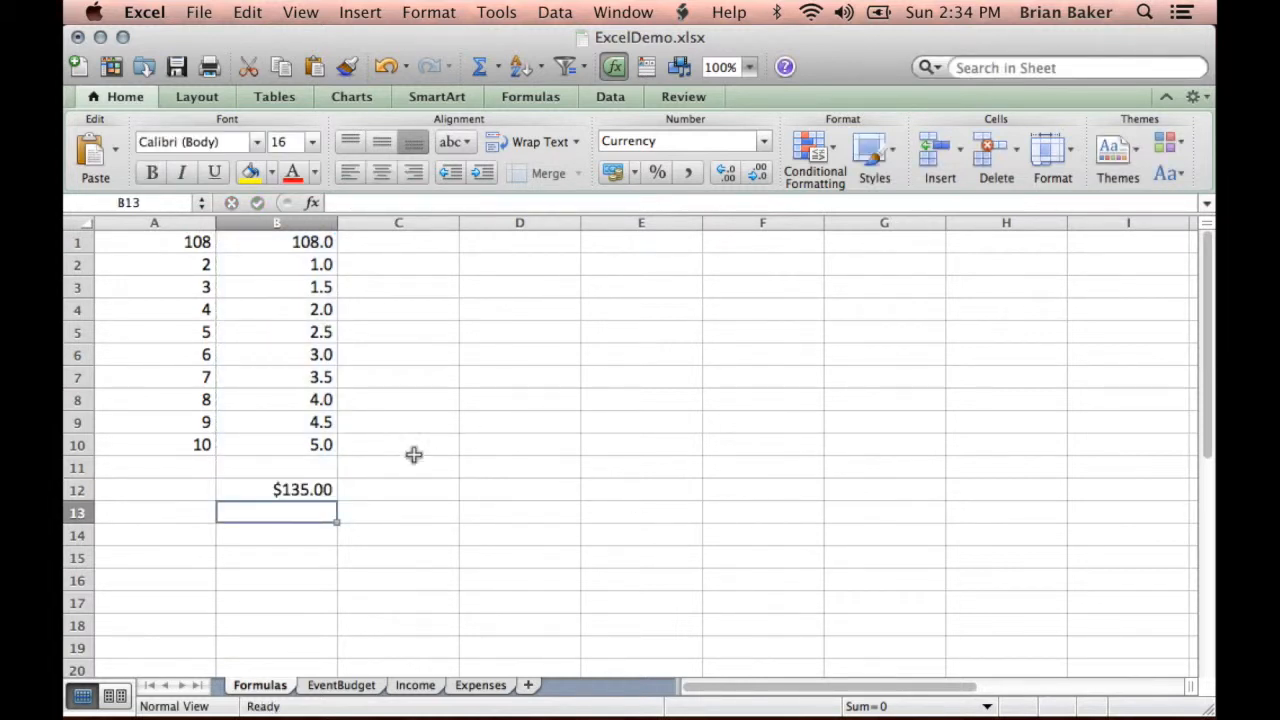
left_click(315, 490)
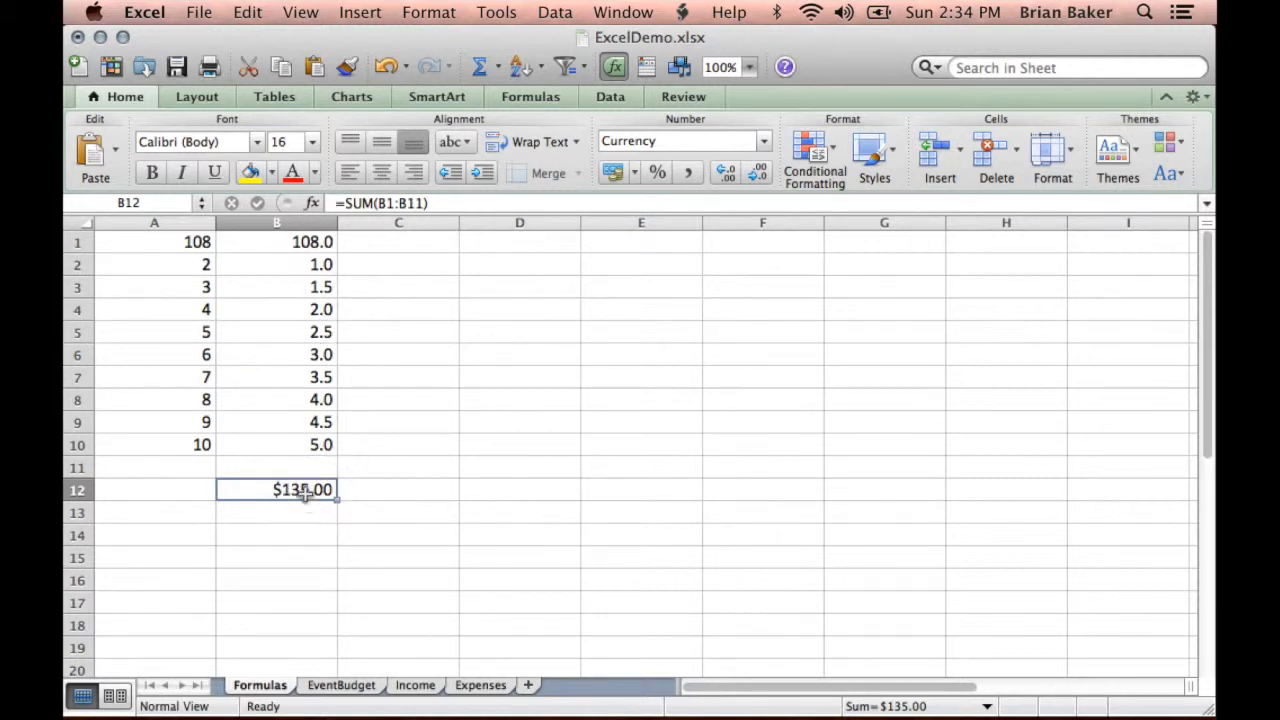
left_click(488, 519)
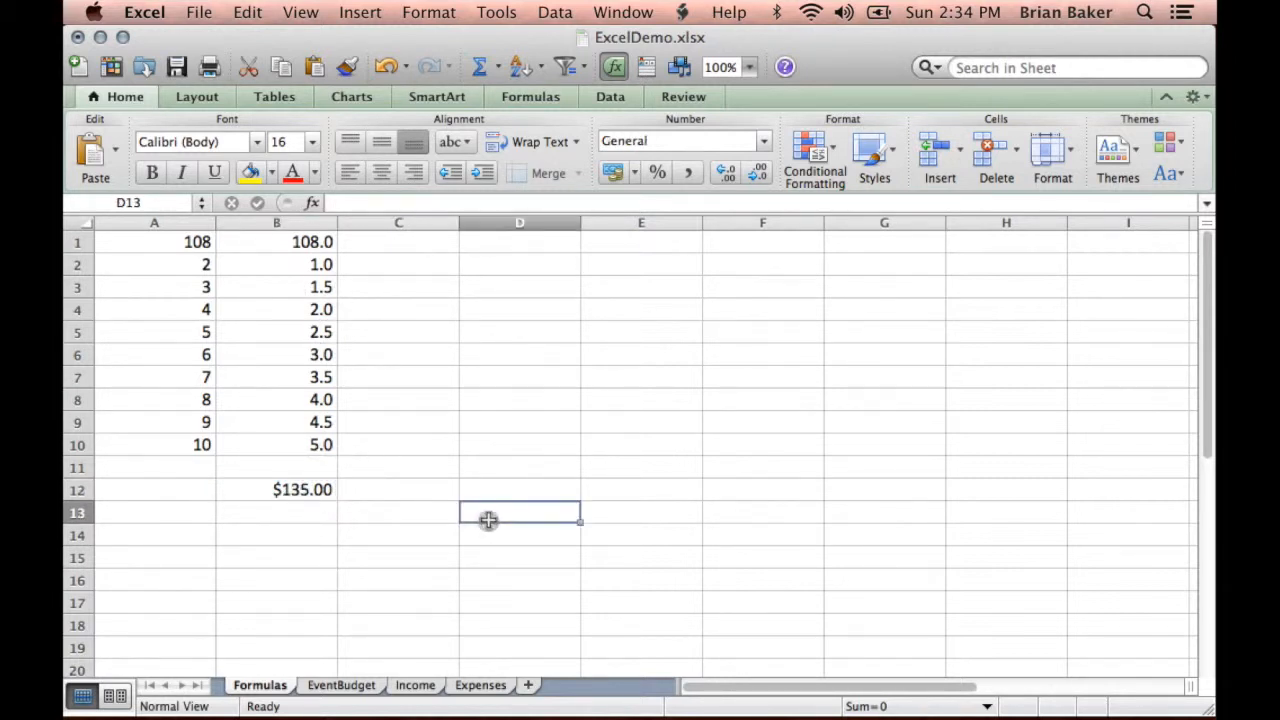